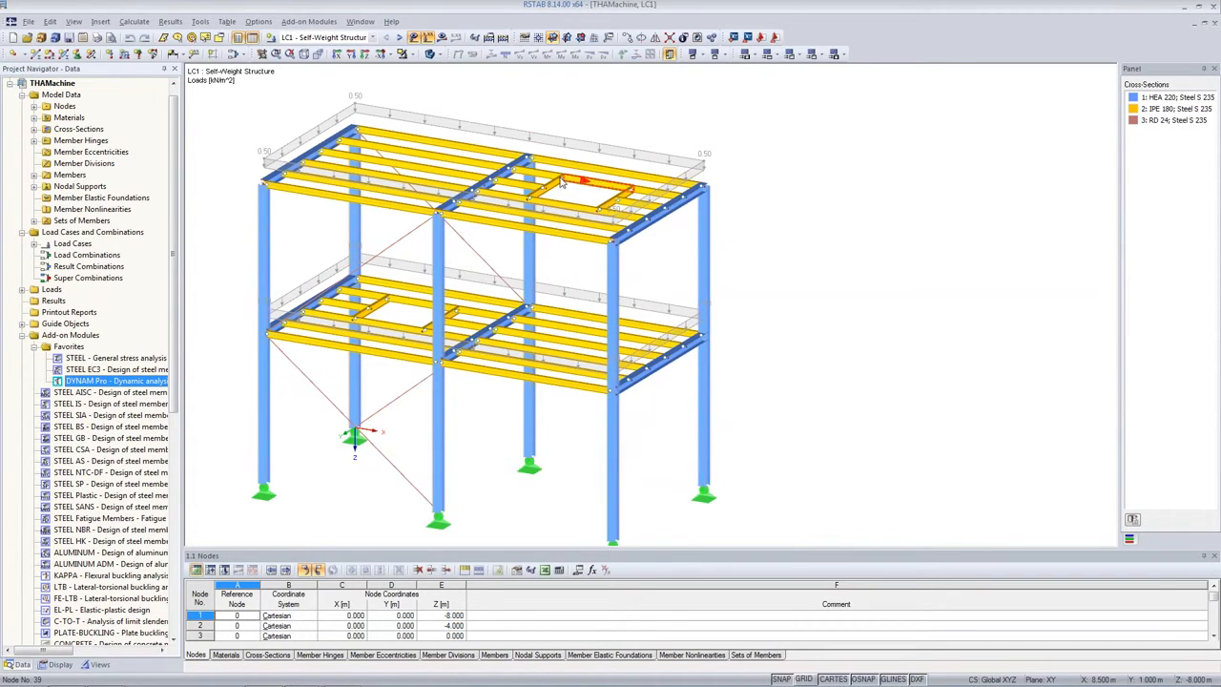
# - Display the loads of load case LC2 - Self-Weight Machine on the model
pyautogui.click(346, 41)
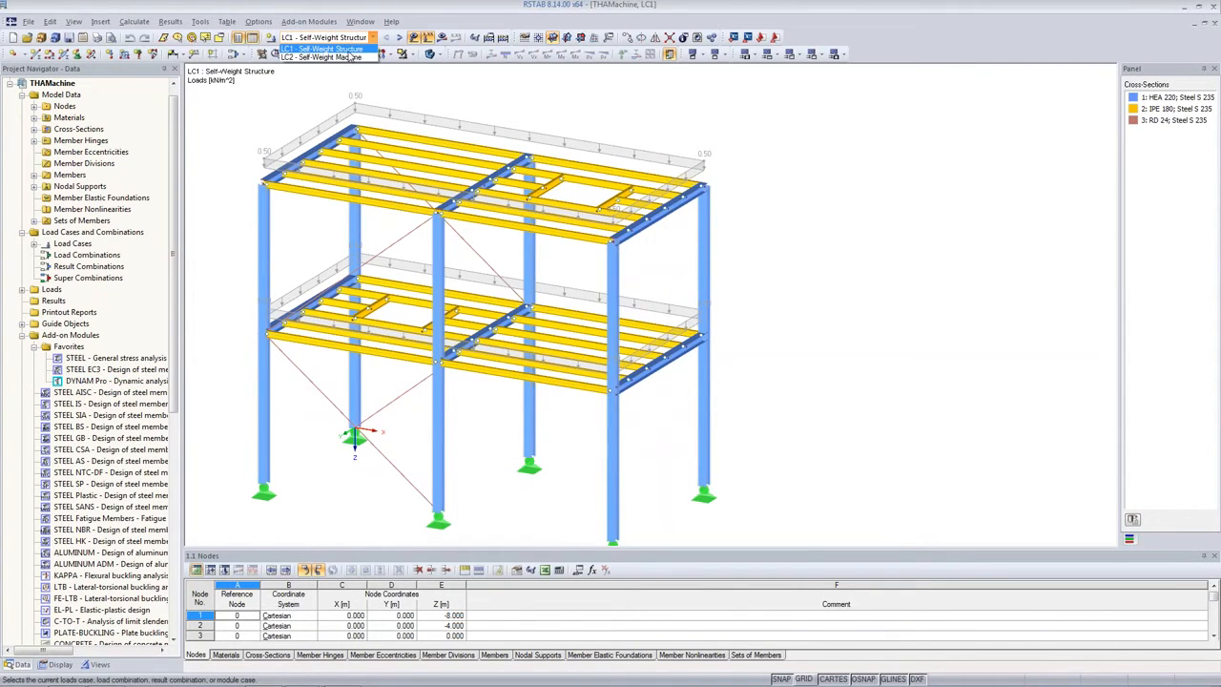
pyautogui.click(349, 56)
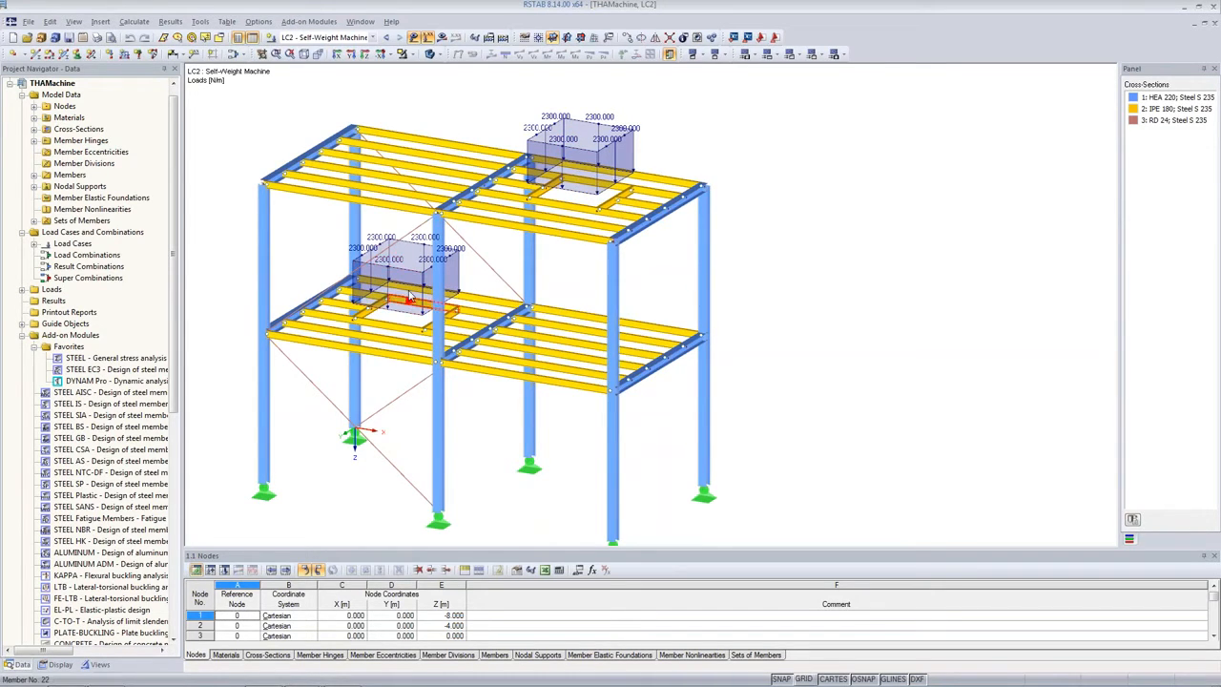
pyautogui.moveTo(405, 276)
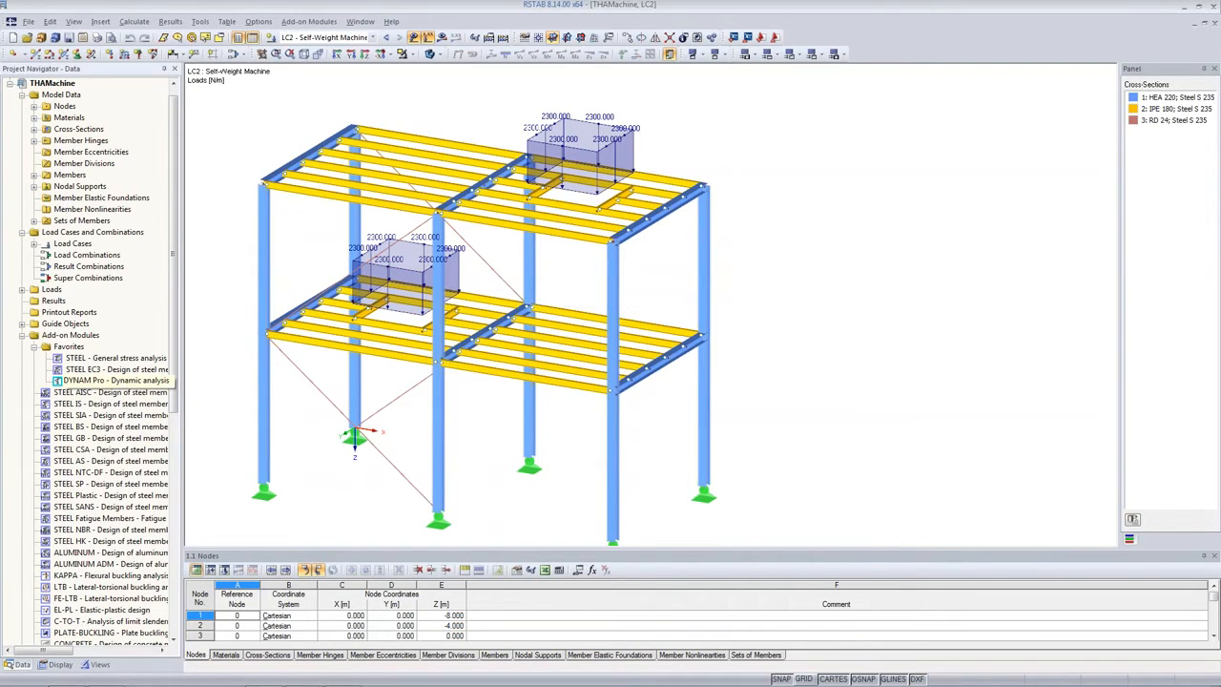
# - Open the DYNAM Pro dynamic analysis module's input data and activate mass combinations alongside natural vibrations
pyautogui.doubleClick(115, 380)
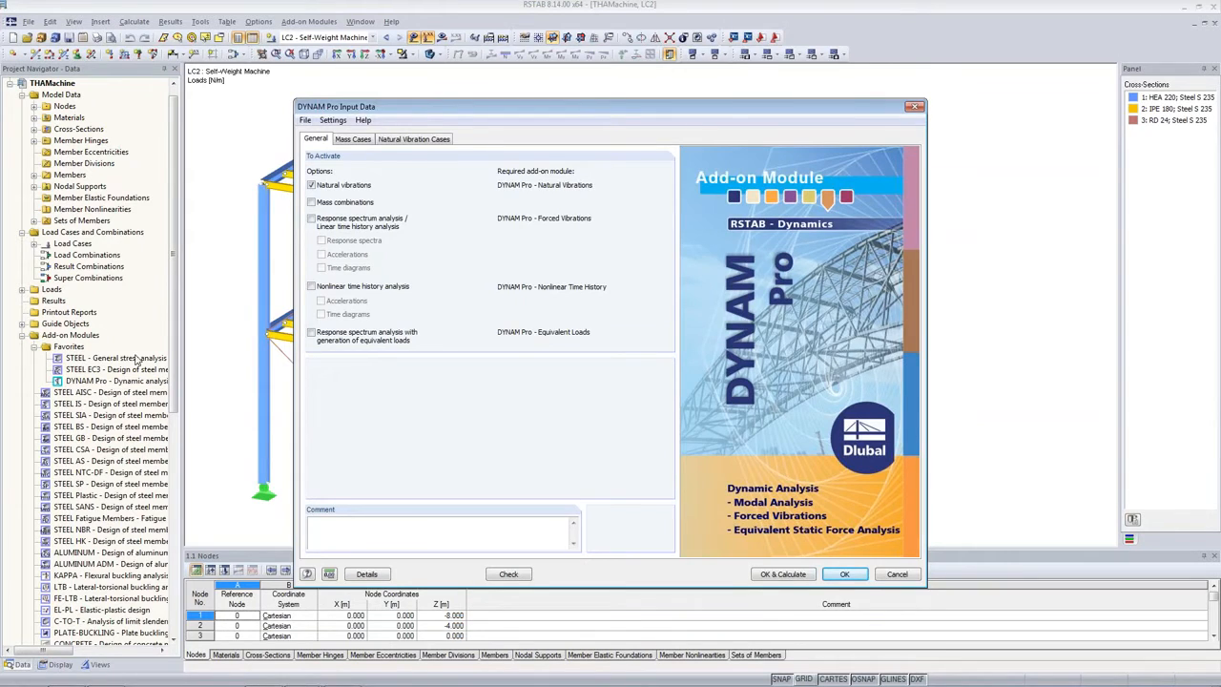
pyautogui.click(311, 202)
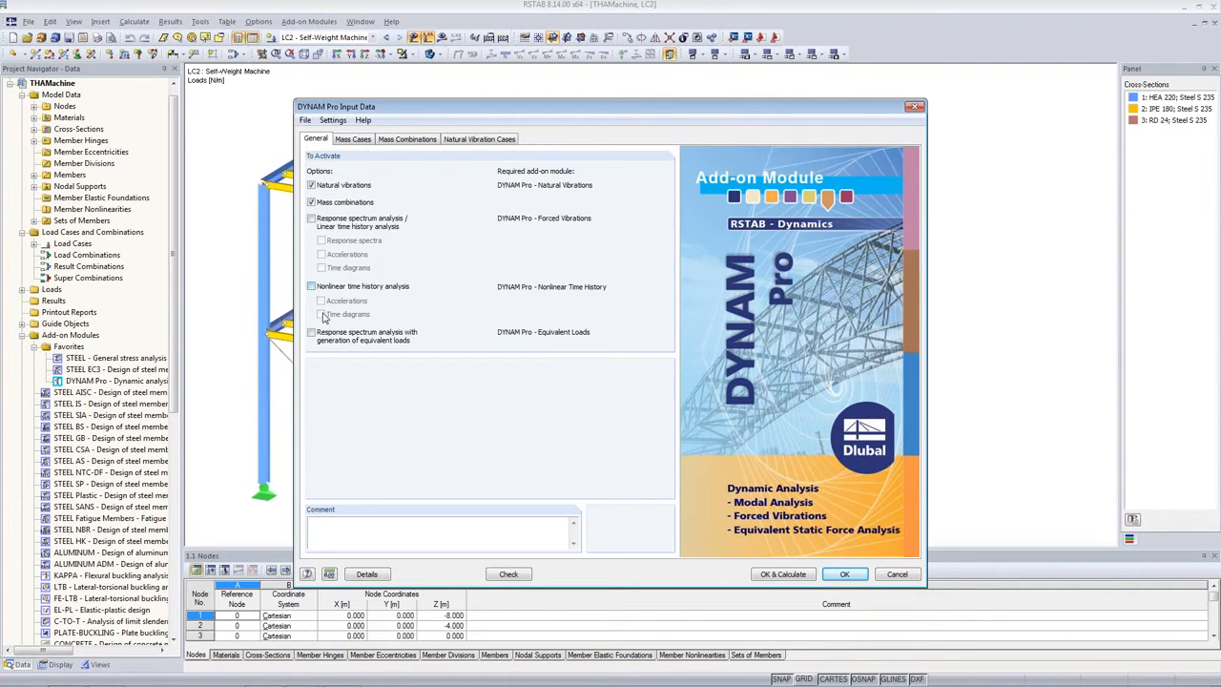
# - Name mass case MC1 "Self-Weight Structure" and take its masses only from the force components of load case LC1
pyautogui.click(355, 139)
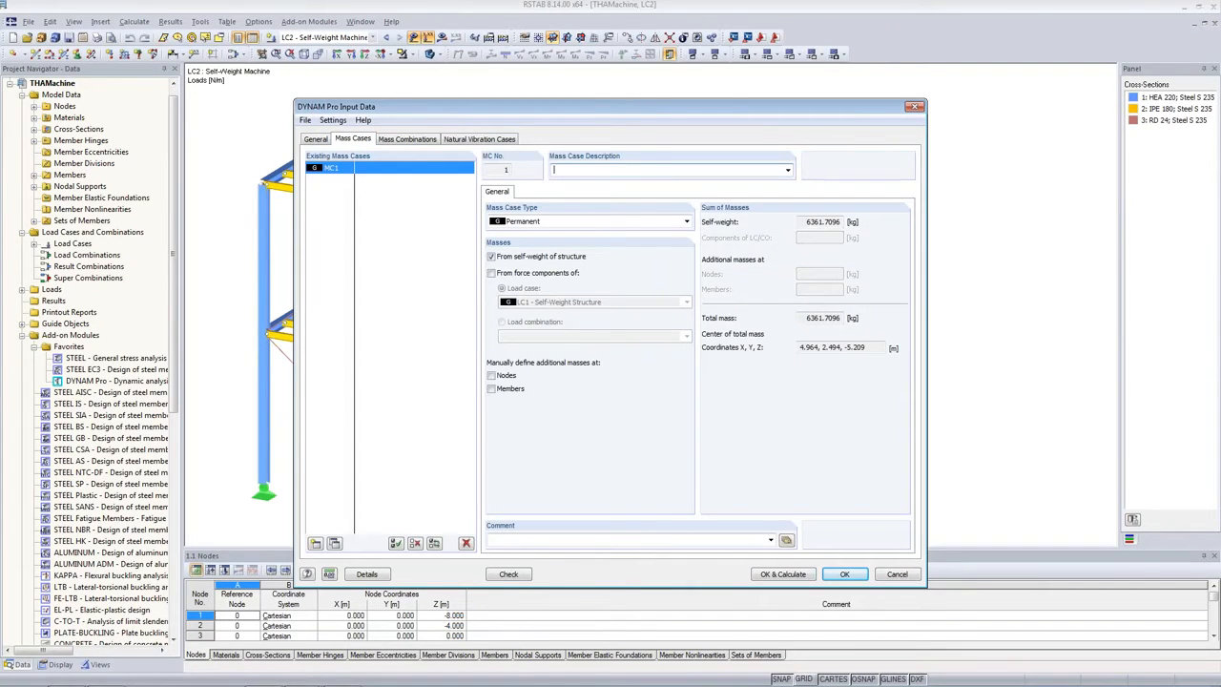
pyautogui.write('Self-Weight Structure')
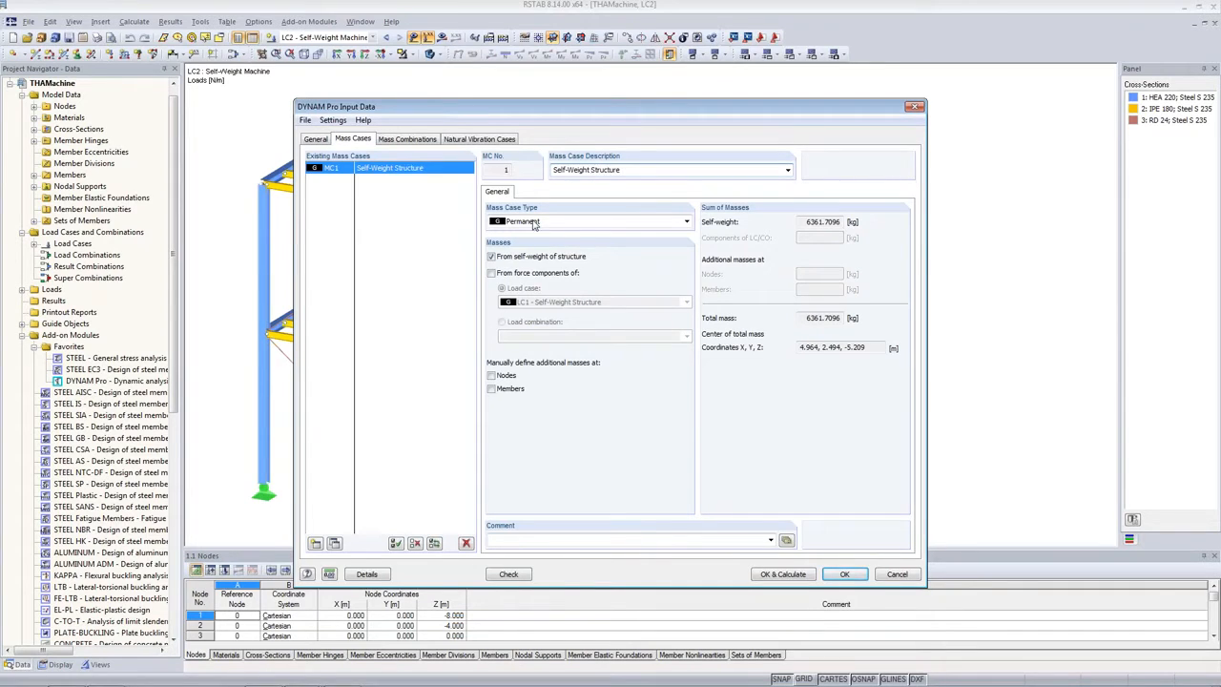
pyautogui.click(492, 257)
pyautogui.click(491, 273)
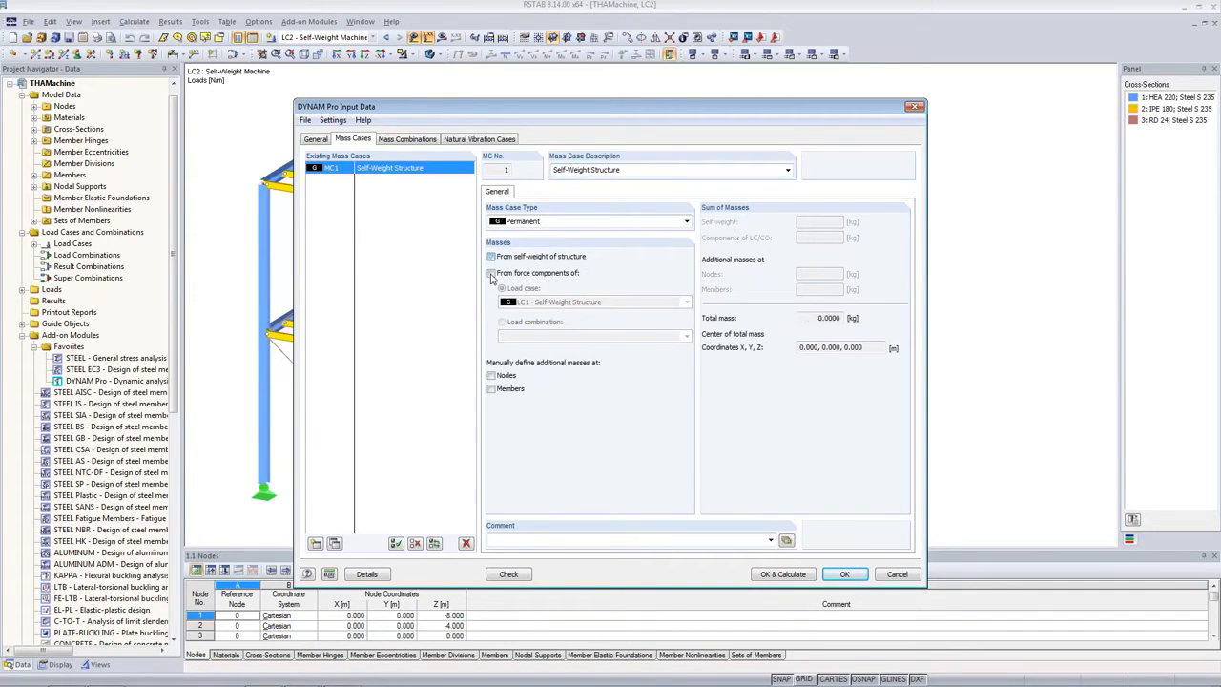
pyautogui.click(560, 301)
pyautogui.click(560, 307)
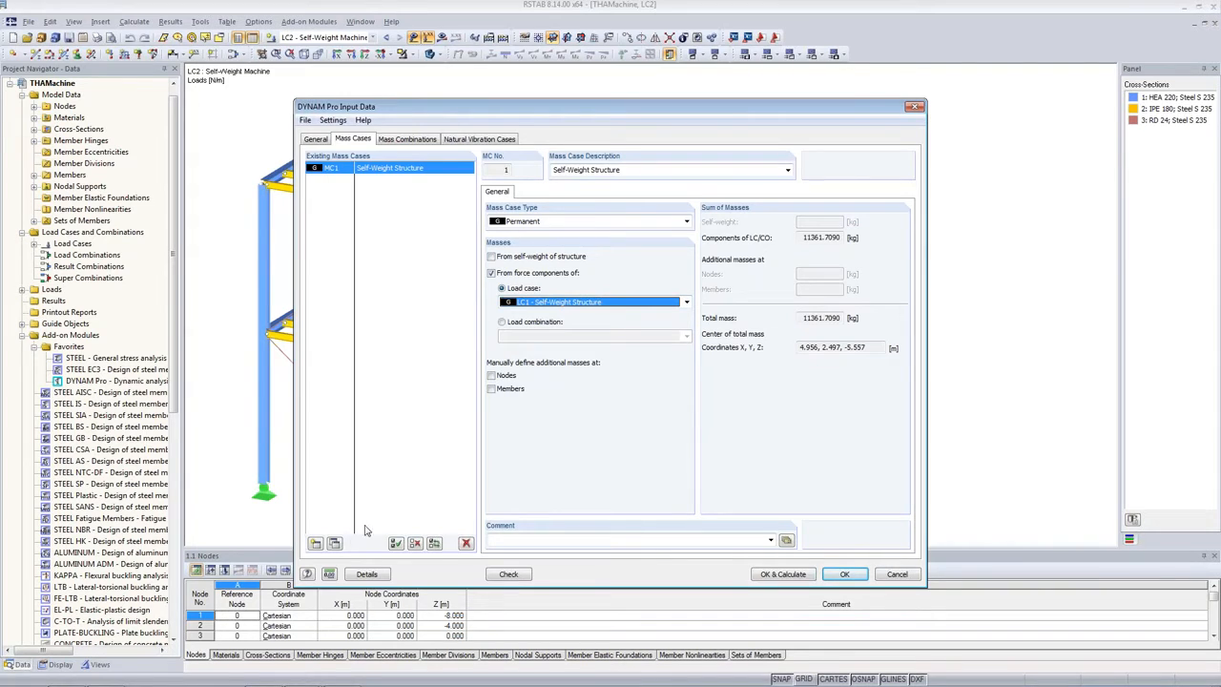
# - Copy mass case MC1 and describe the copy as "Self-Weight Machines"
pyautogui.click(335, 543)
pyautogui.click(639, 170)
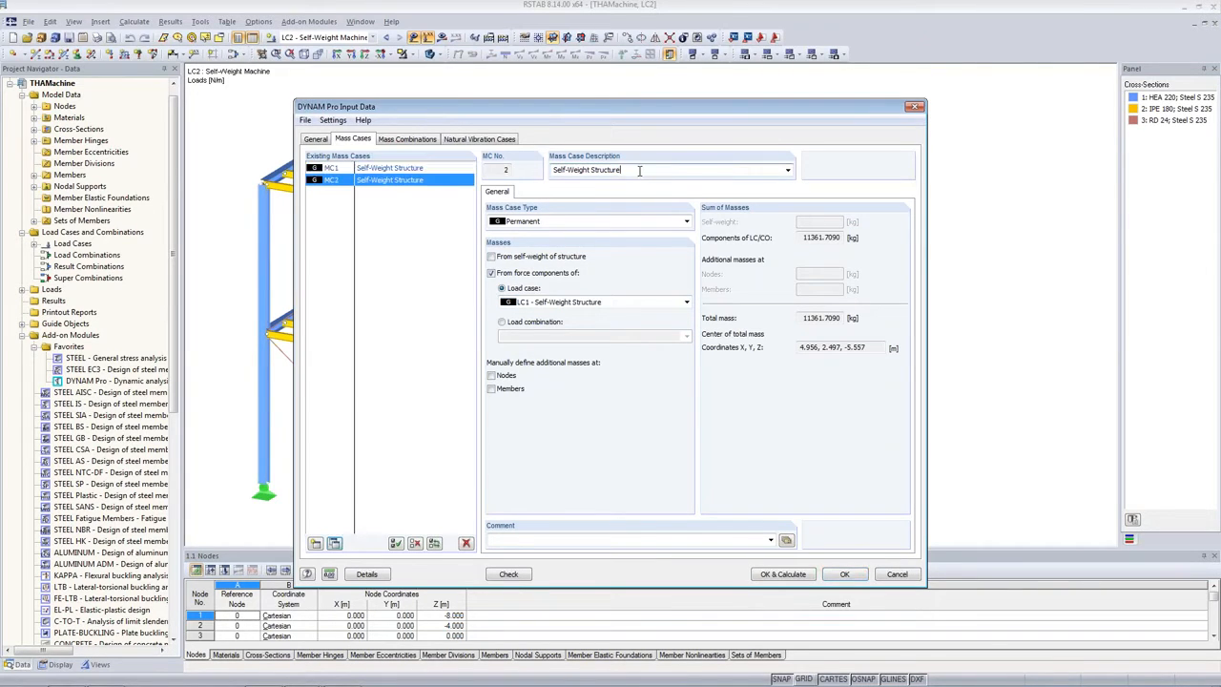
pyautogui.press('BackSpace')
pyautogui.press('BackSpace')
pyautogui.press('BackSpace')
pyautogui.press('BackSpace')
pyautogui.press('BackSpace')
pyautogui.press('BackSpace')
pyautogui.press('BackSpace')
pyautogui.press('BackSpace')
pyautogui.press('BackSpace')
pyautogui.write('Machines')
# - Take the masses of mass case MC2 from load case LC2 - Self-Weight Machine
pyautogui.click(561, 304)
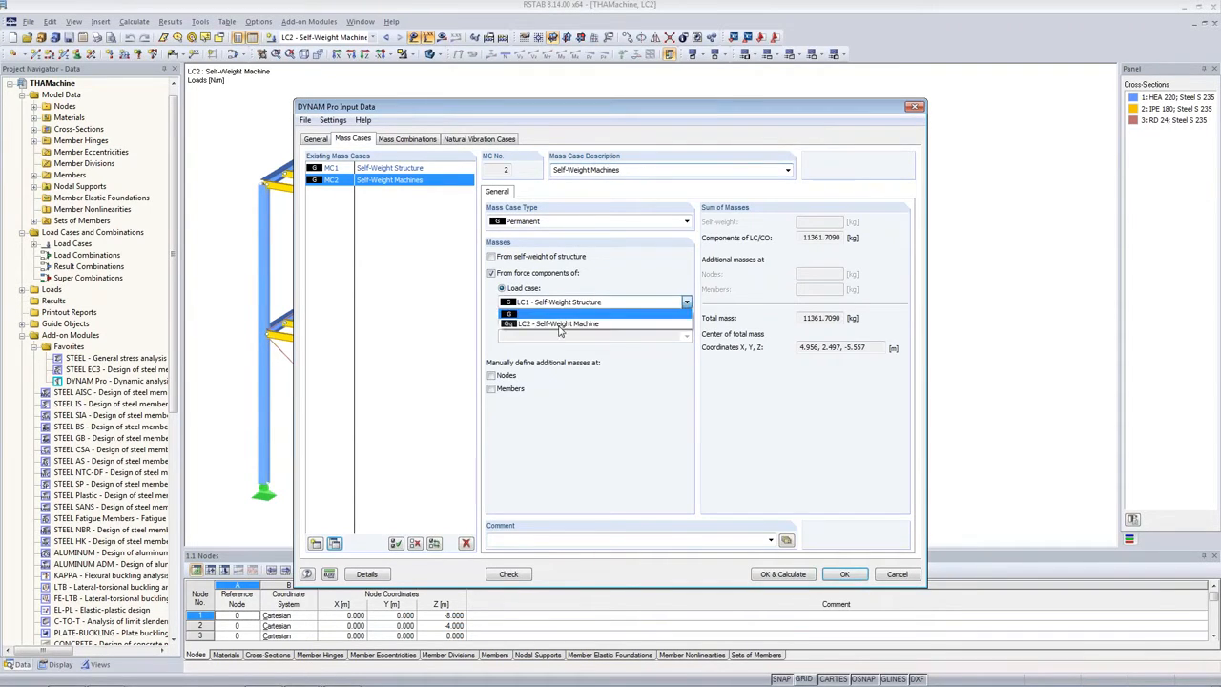
pyautogui.click(560, 324)
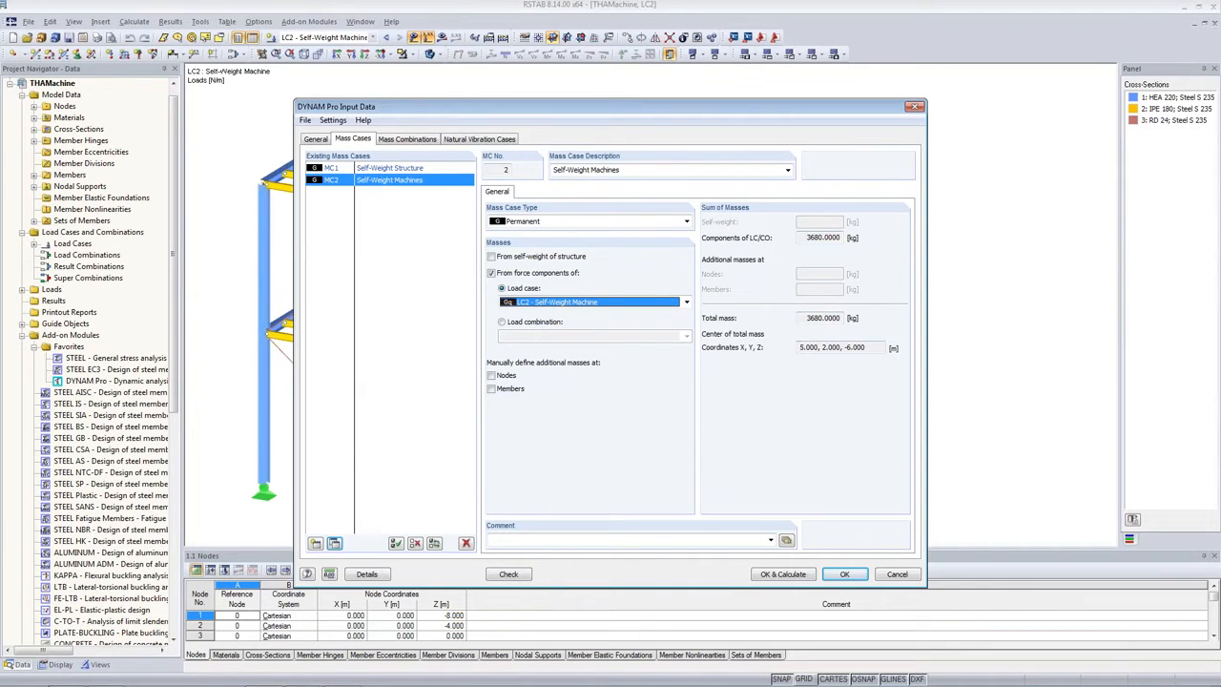
pyautogui.click(806, 238)
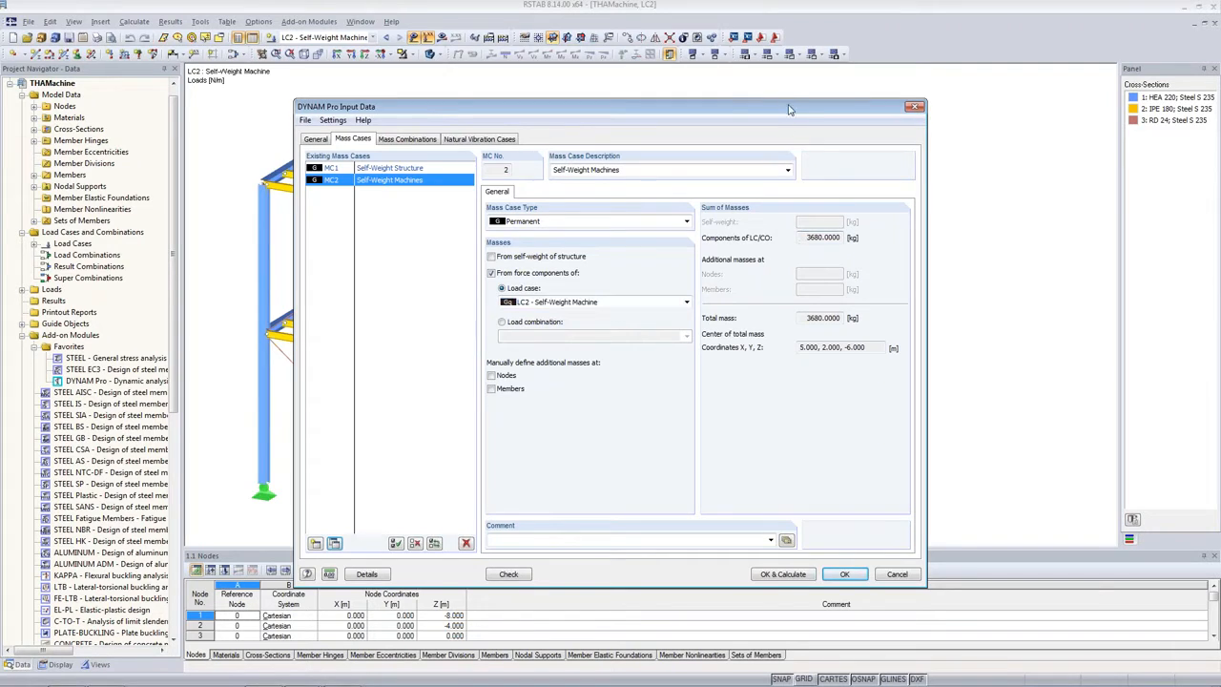
# - Add both mass cases to mass combination MCO1 with factors of 1.00 and describe it as "Self-Weight"
pyautogui.click(399, 140)
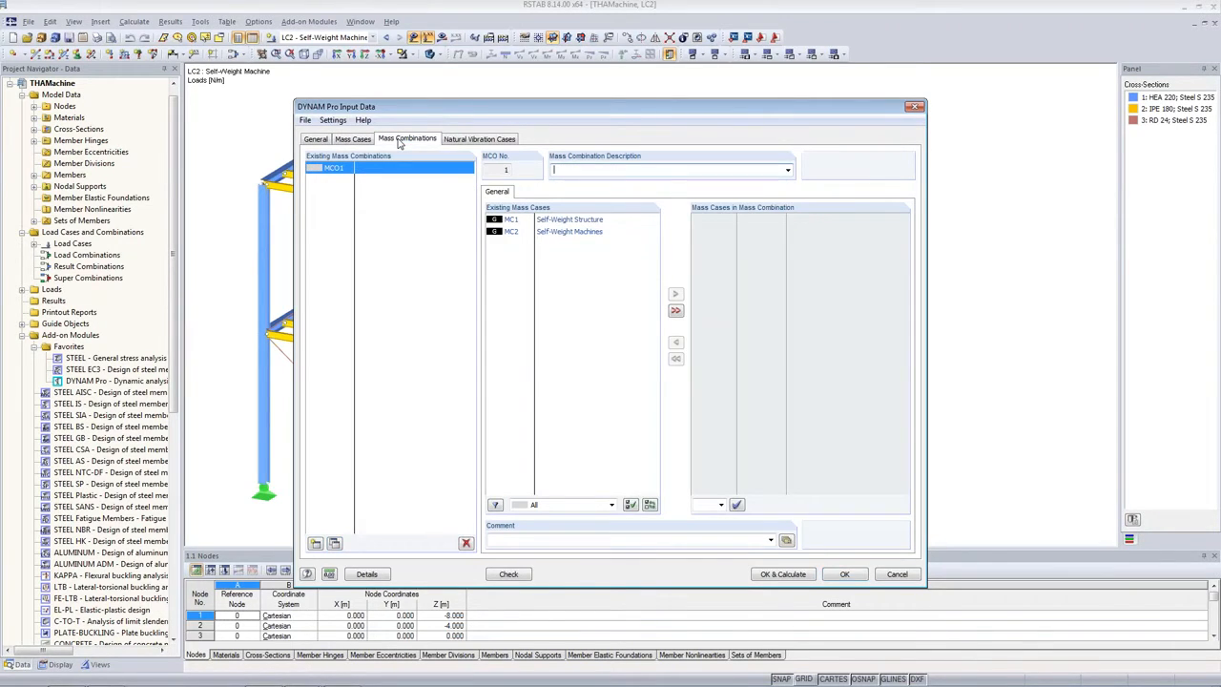
pyautogui.click(515, 222)
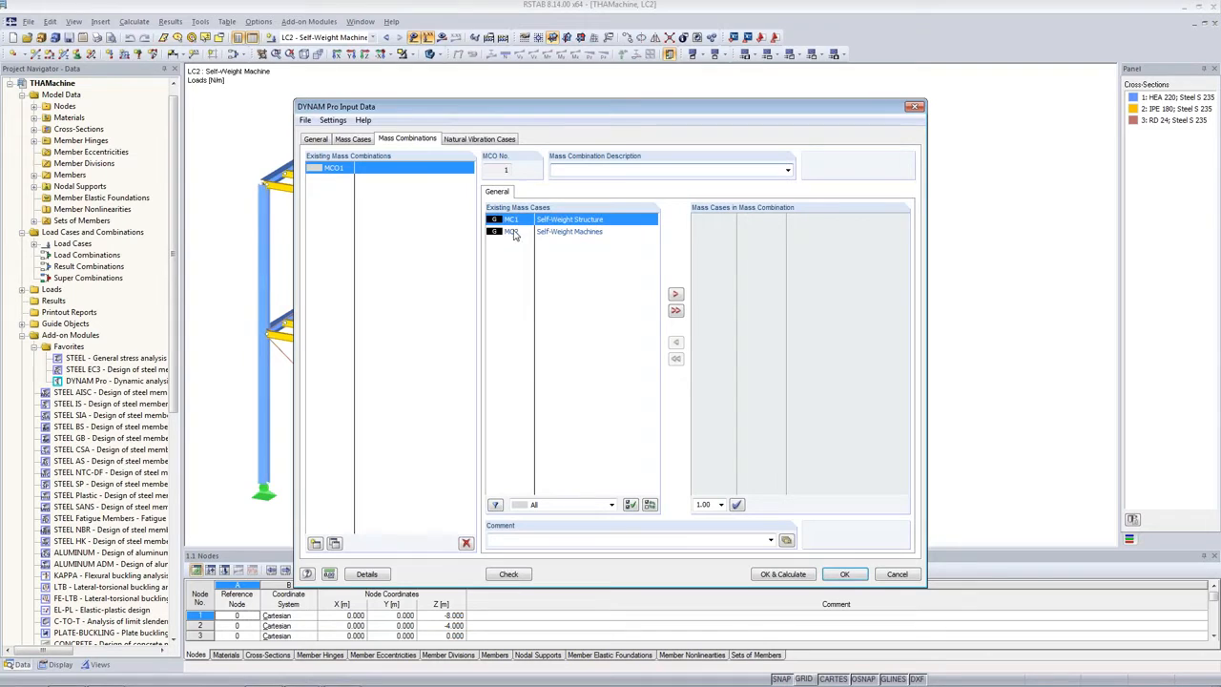
pyautogui.click(676, 311)
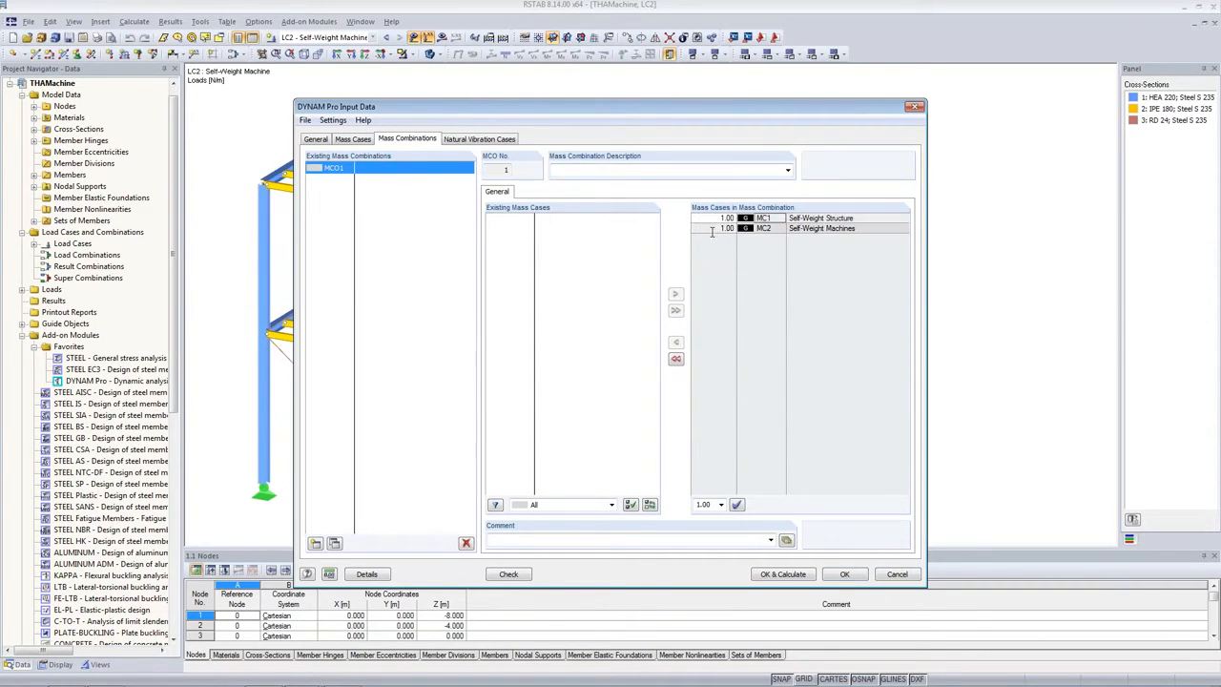
pyautogui.click(662, 173)
pyautogui.write('S')
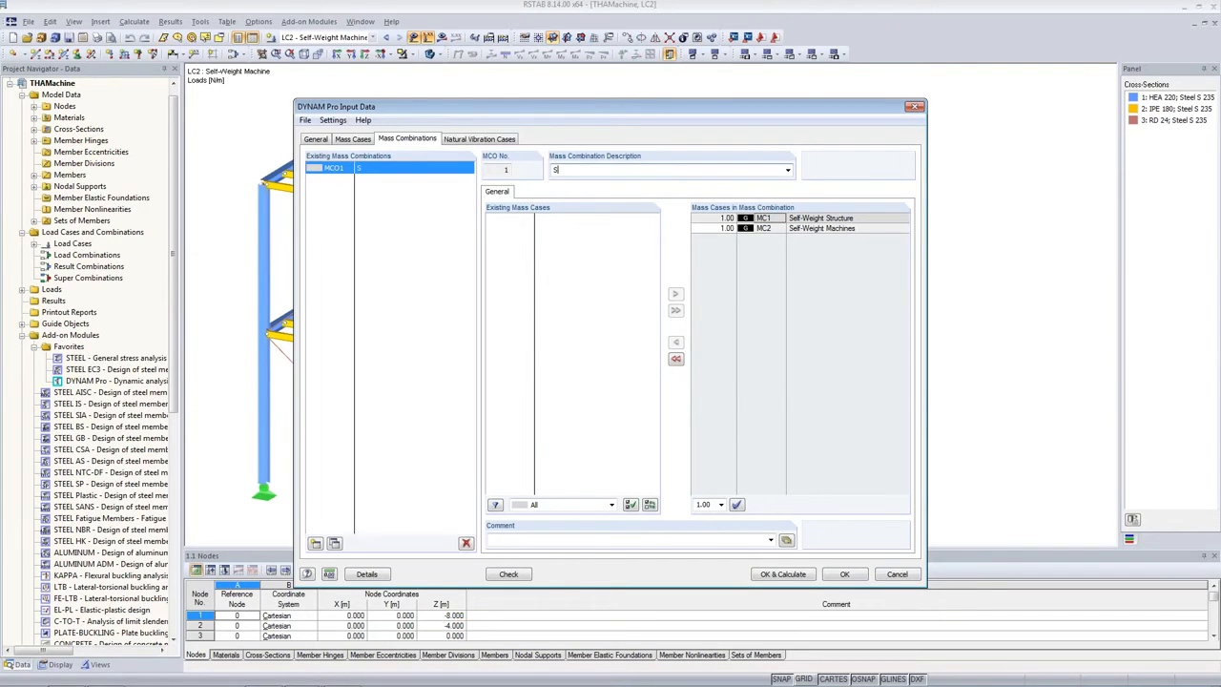
pyautogui.write('elf-Weight')
pyautogui.click(715, 219)
pyautogui.click(713, 230)
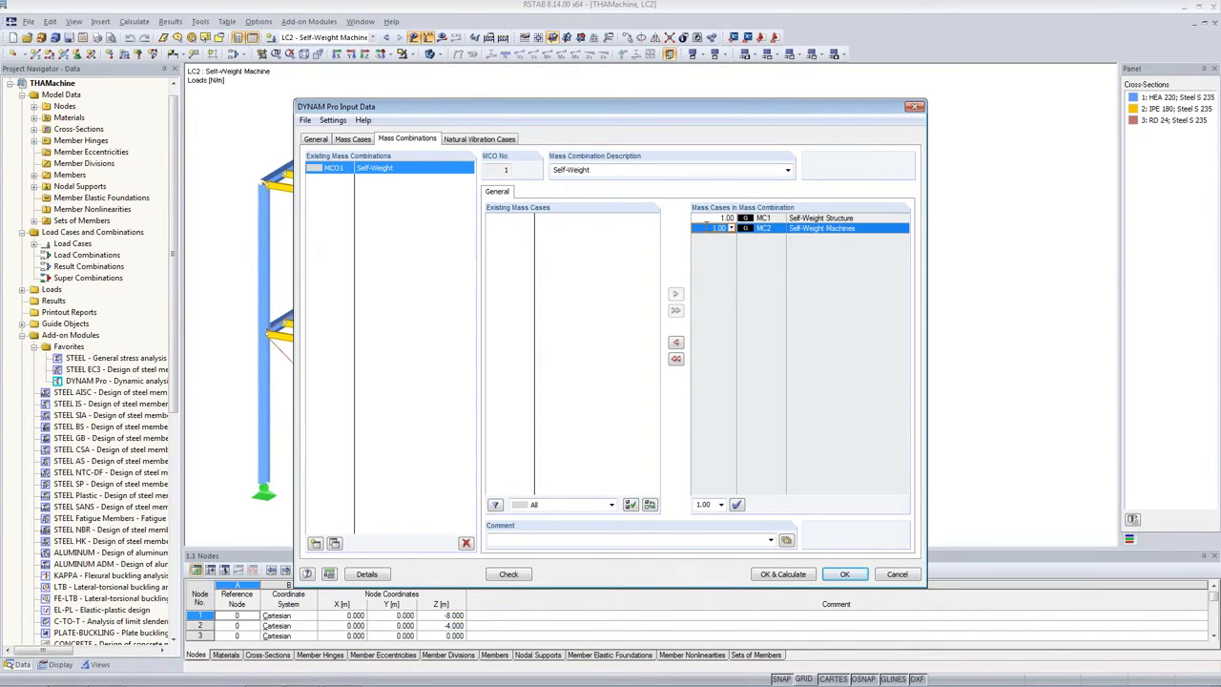
# - Review the mass case types available for MC1 and check the factors in the mass combination
pyautogui.click(366, 139)
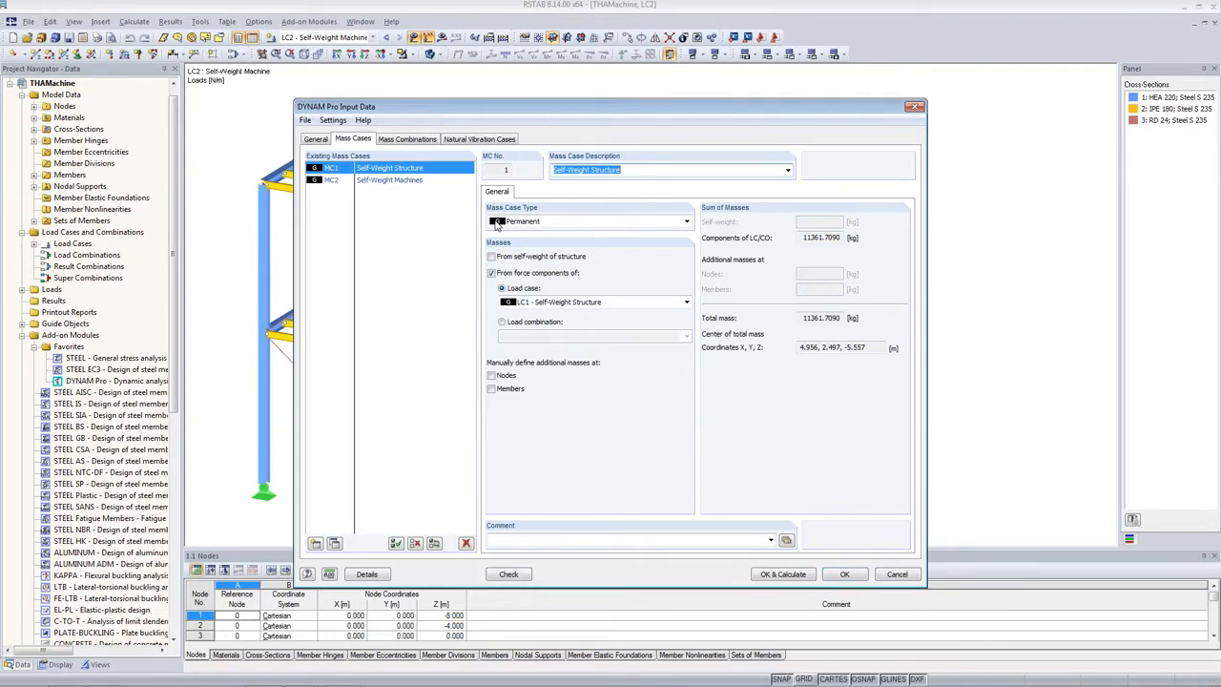
pyautogui.click(553, 222)
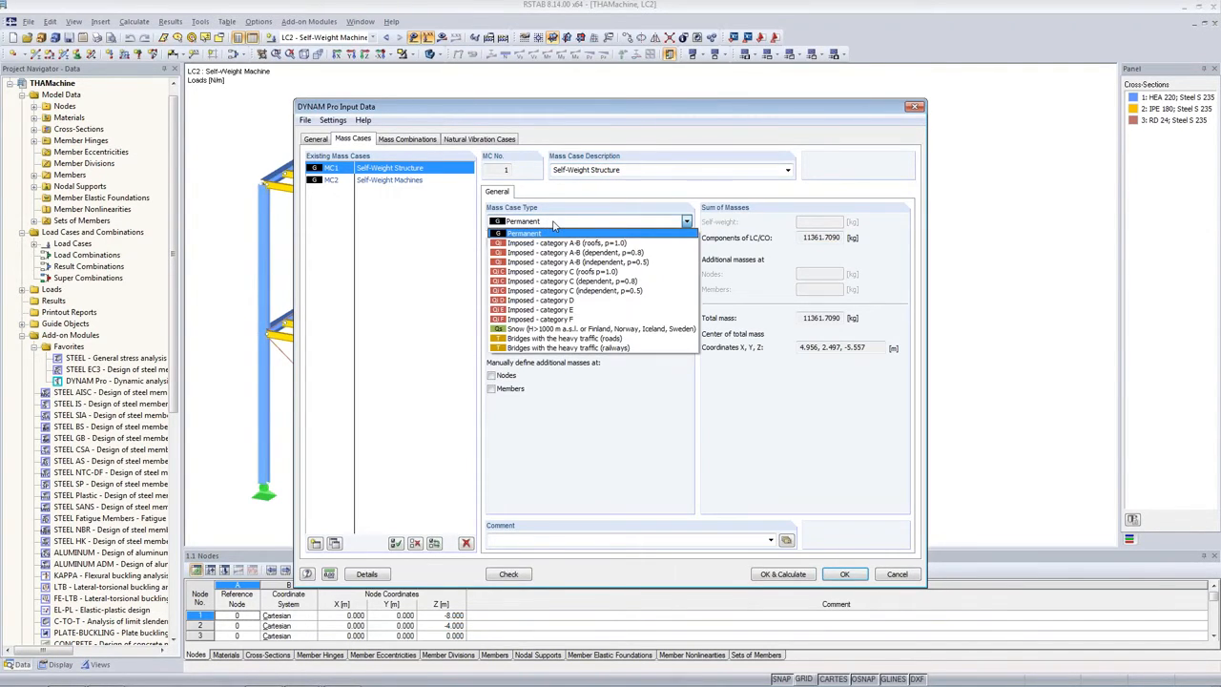
pyautogui.click(553, 223)
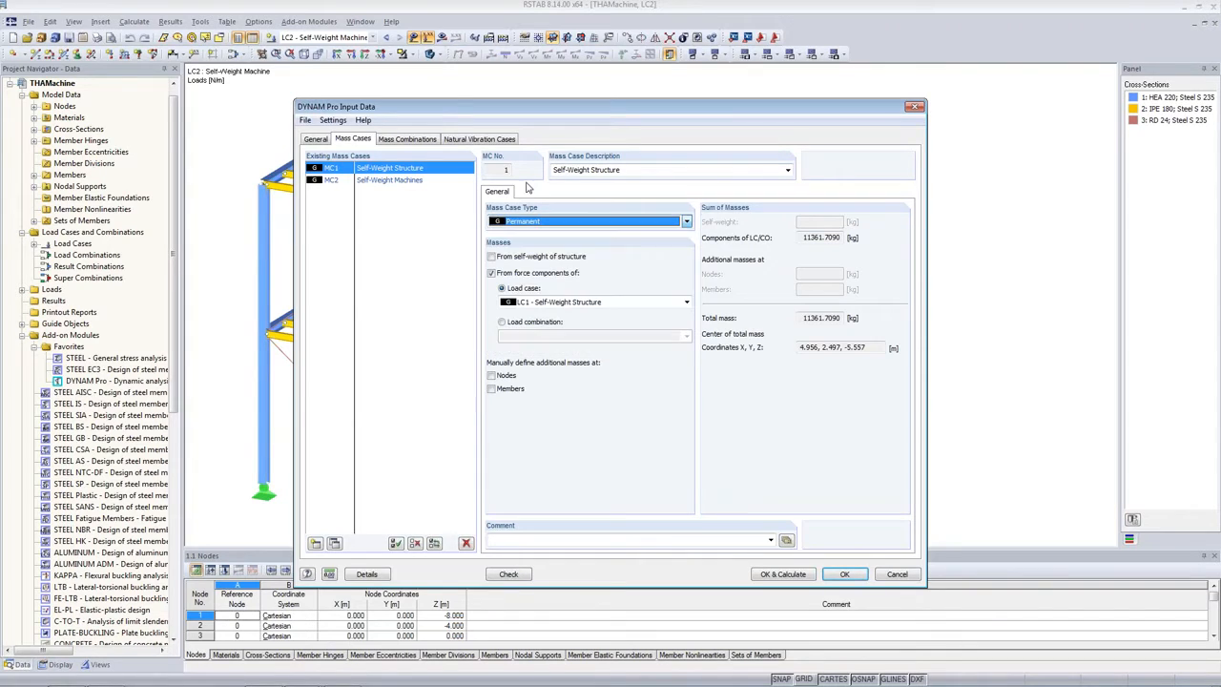
pyautogui.click(400, 139)
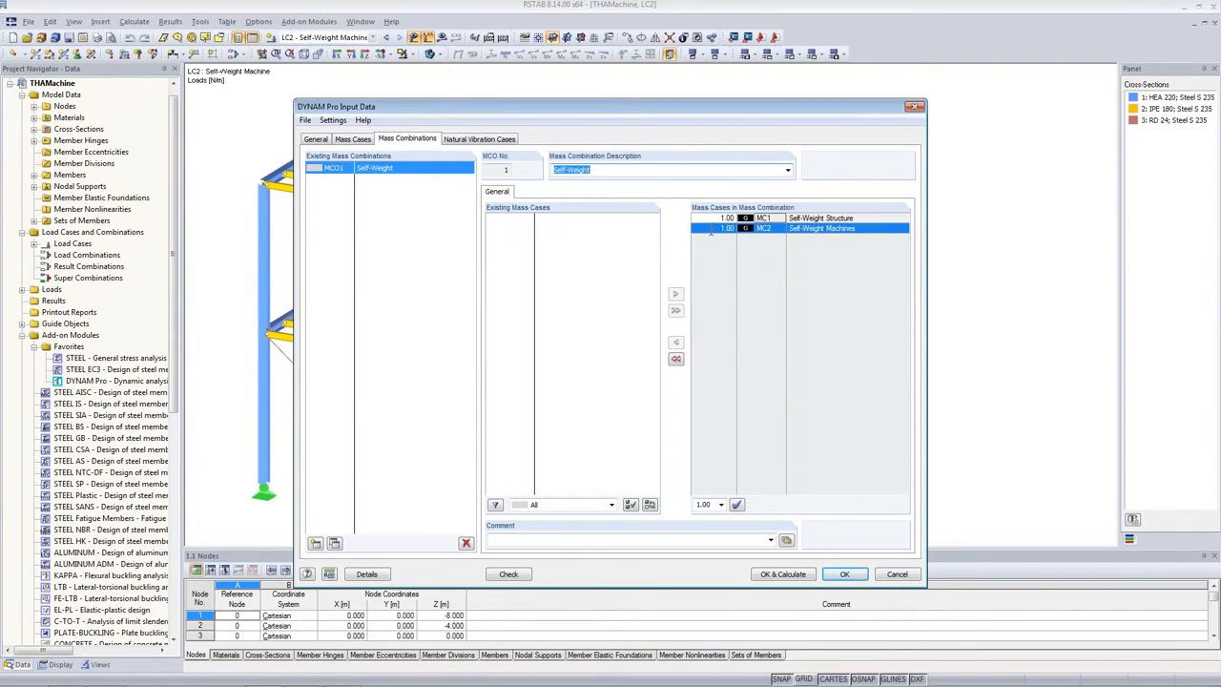
# - Describe natural vibration case NVC1 as "Tension Members === Trusses" and set the number of lowest eigenvalues to calculate to 10
pyautogui.click(502, 140)
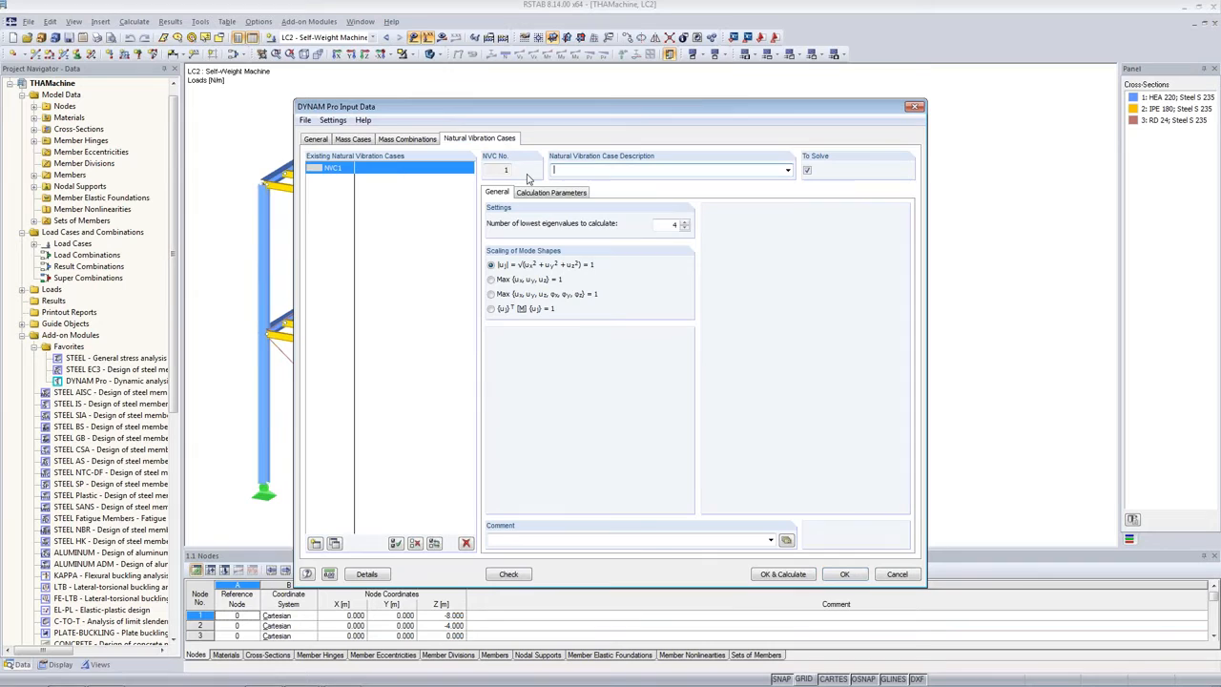
pyautogui.click(559, 171)
pyautogui.write('Tension Members === Trusses')
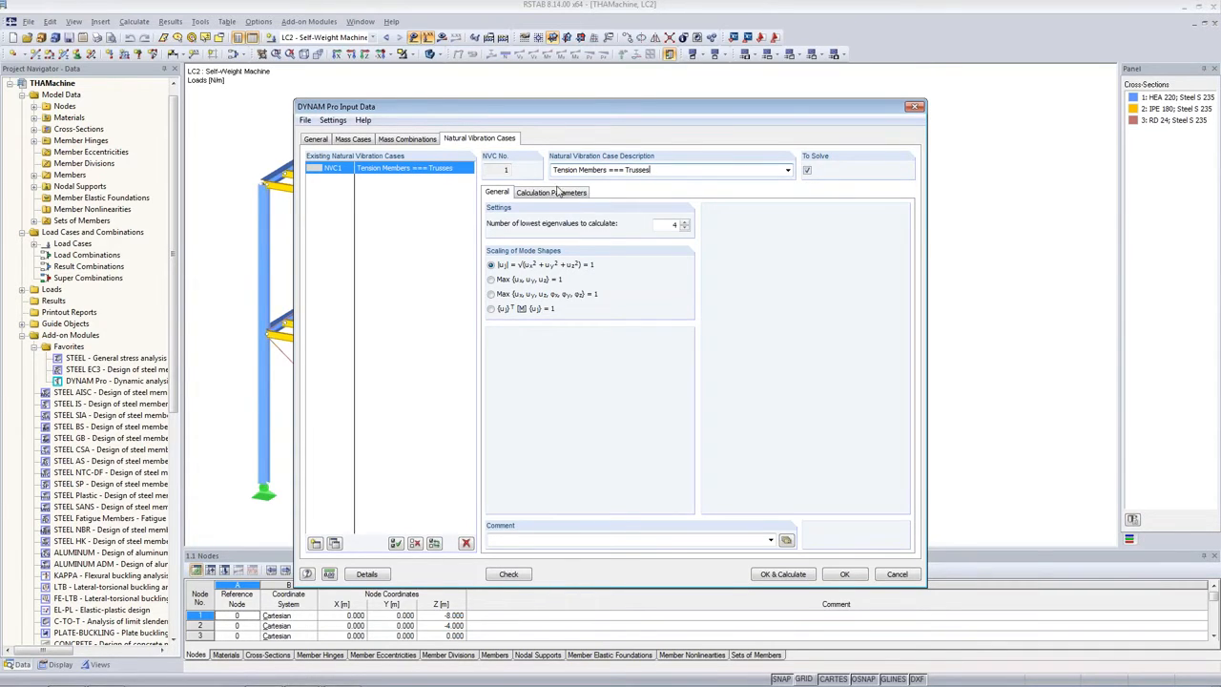
pyautogui.doubleClick(674, 224)
pyautogui.write('10')
pyautogui.press('Tab')
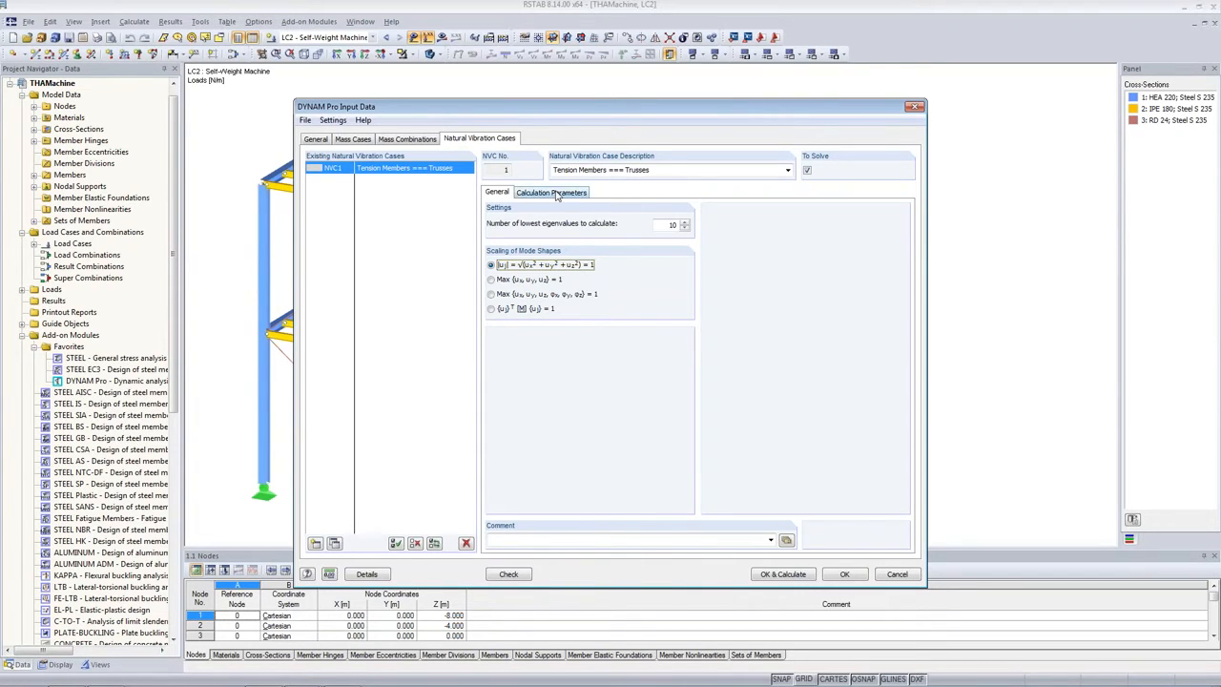
# - Set mass combination MCO1 - Self-Weight as the acting masses of NVC1, with the diagonal mass matrix
pyautogui.click(553, 192)
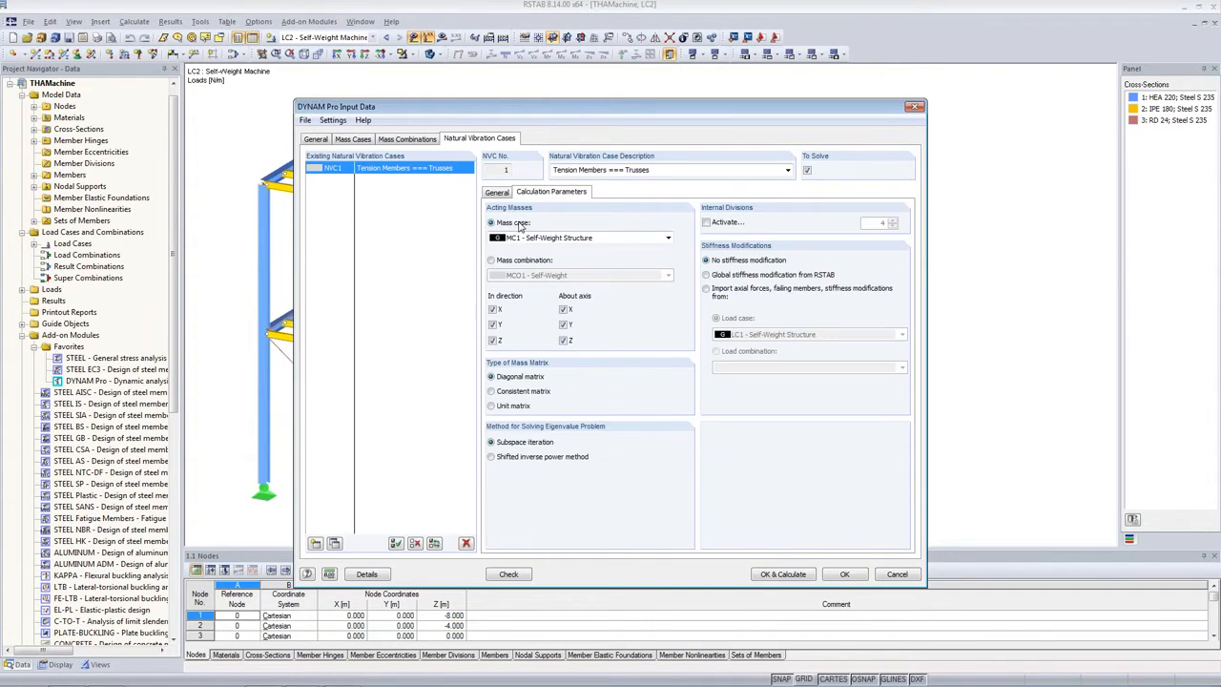
pyautogui.click(492, 261)
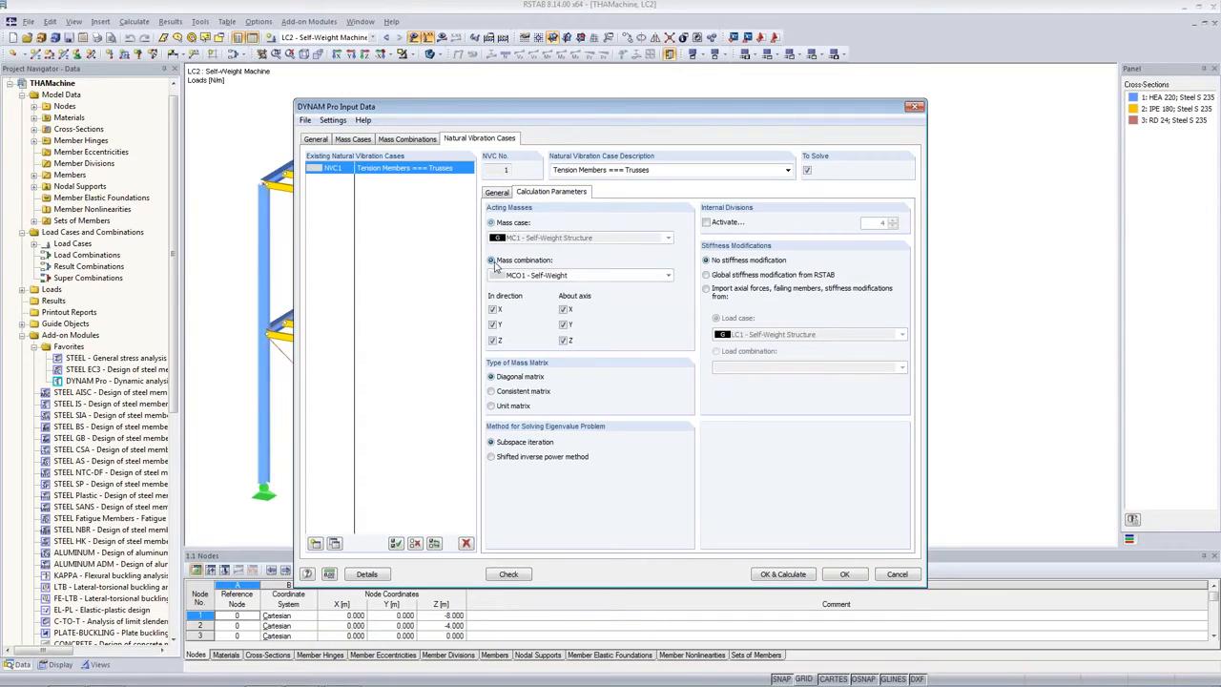
pyautogui.click(544, 275)
pyautogui.click(544, 285)
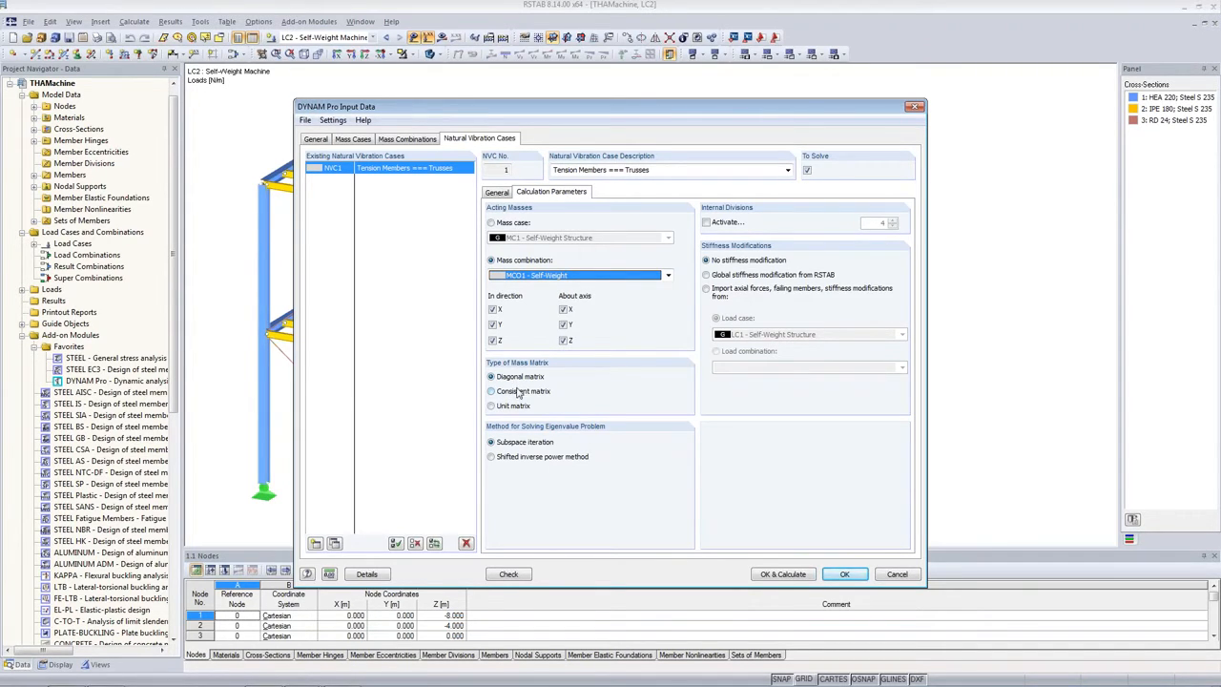
pyautogui.click(512, 377)
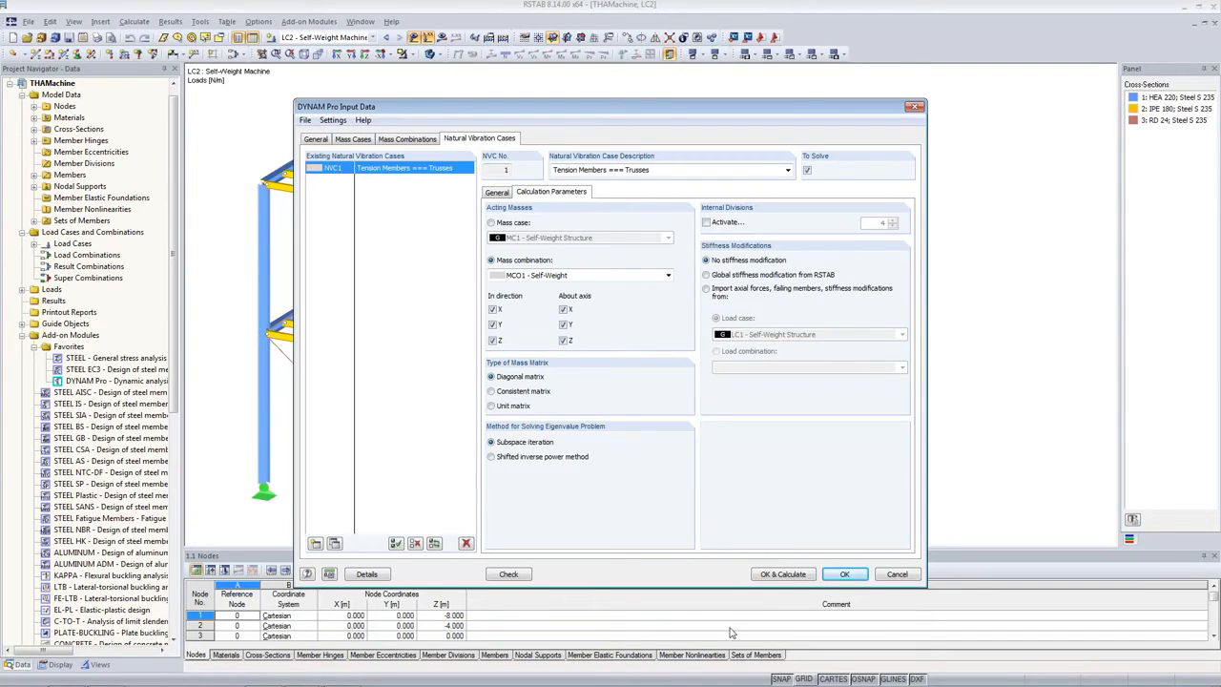
# - Calculate the natural vibration case and enlarge the natural frequencies table to show all ten modes
pyautogui.click(800, 578)
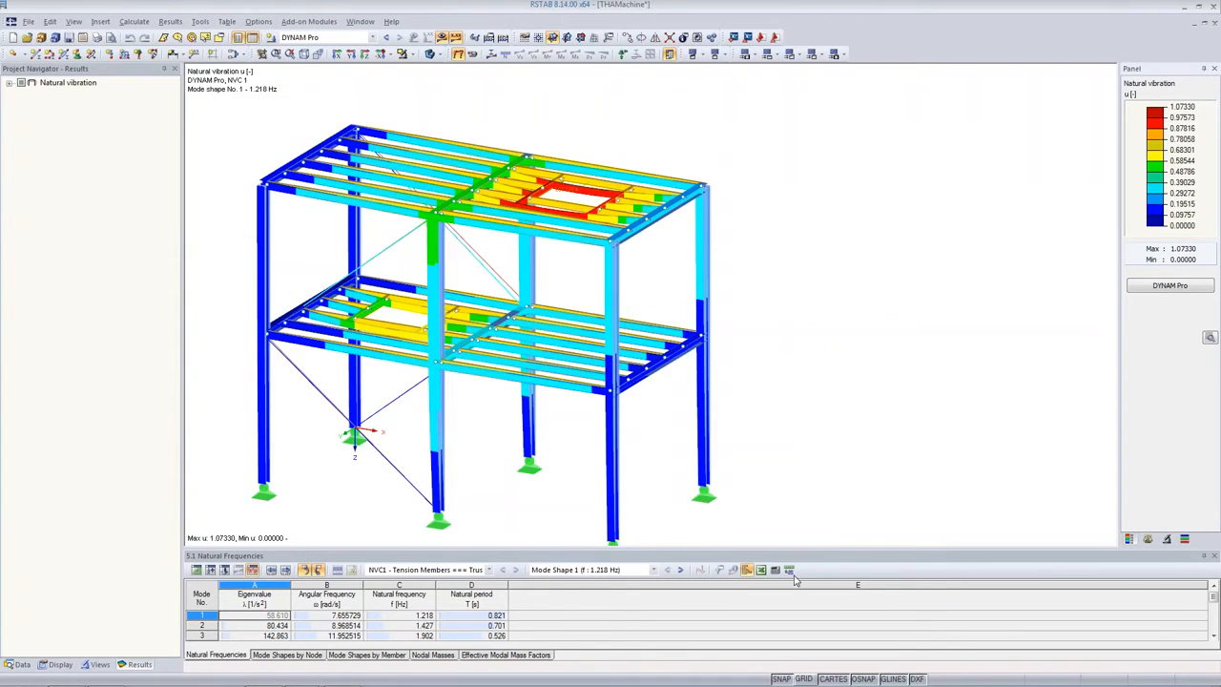
pyautogui.moveTo(401, 447); pyautogui.dragTo(393, 391, button='middle')
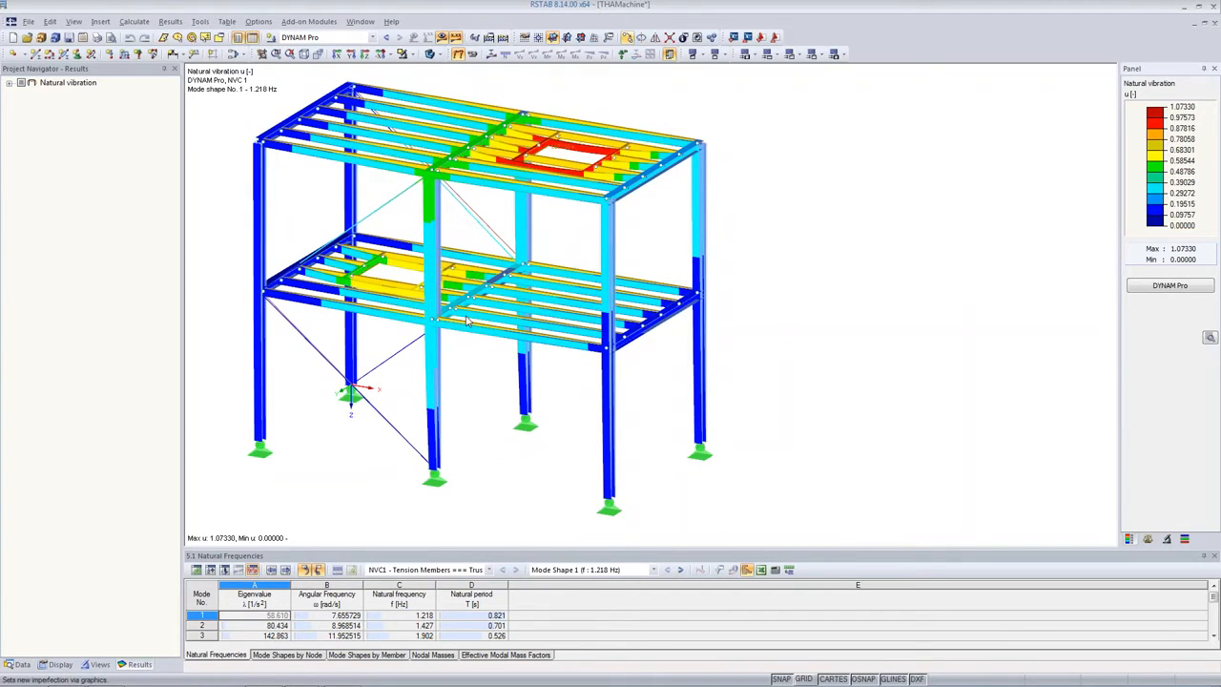
pyautogui.moveTo(502, 555); pyautogui.dragTo(504, 478)
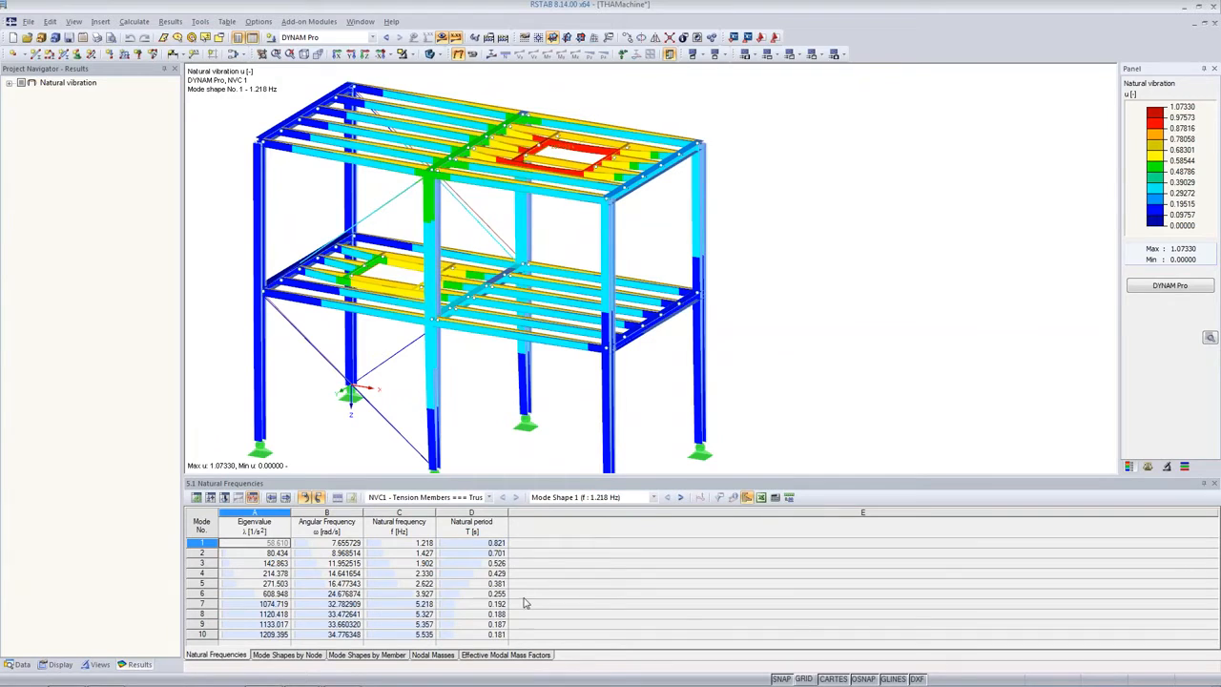
# - Check the selectable vibration cases and mode shapes of the natural vibration results and display mode shapes 4, 7 and 1 on the model
pyautogui.click(476, 500)
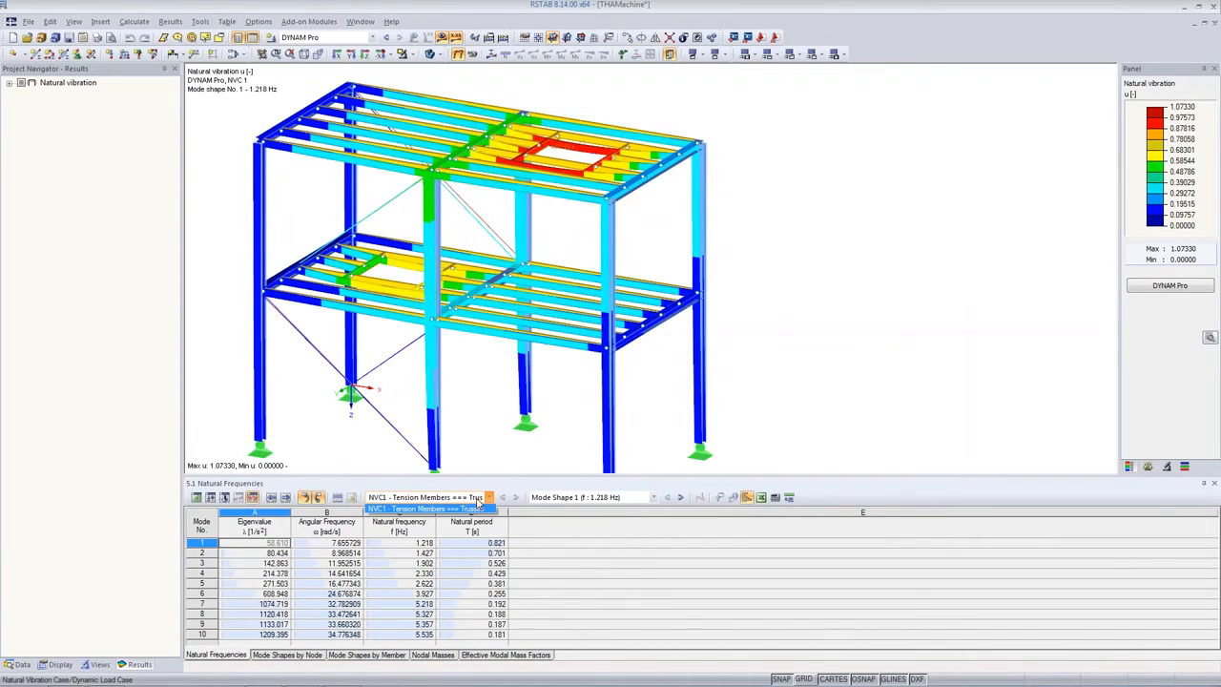
pyautogui.click(478, 500)
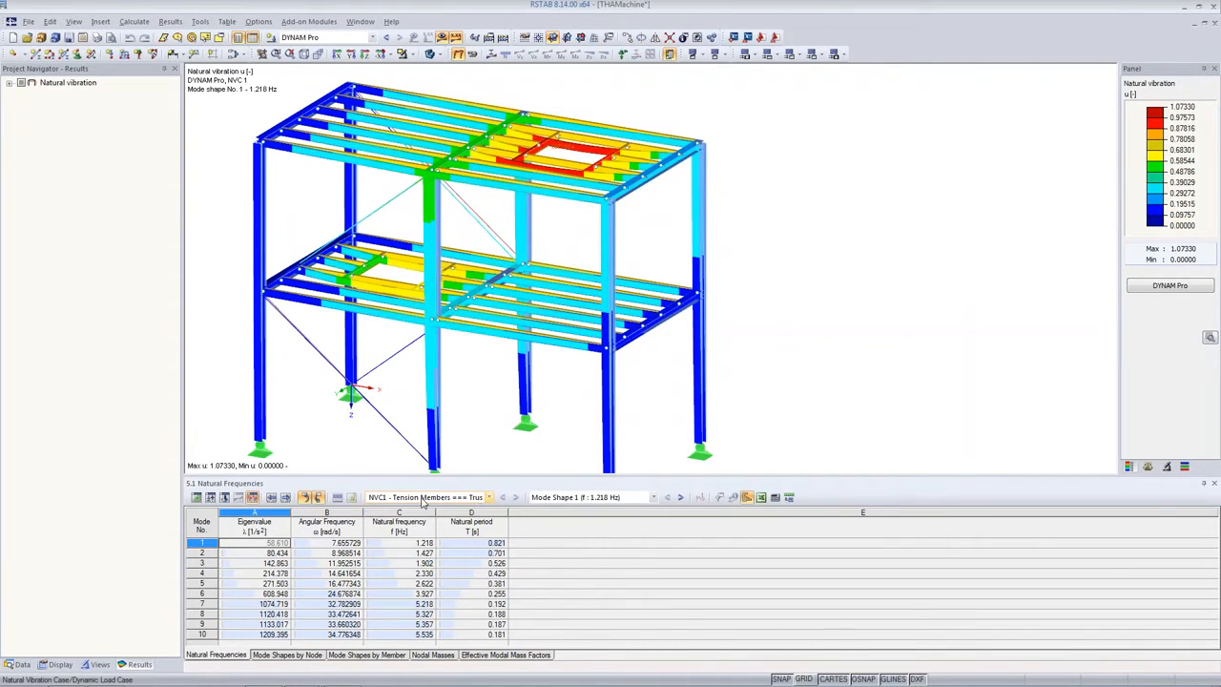
pyautogui.click(576, 498)
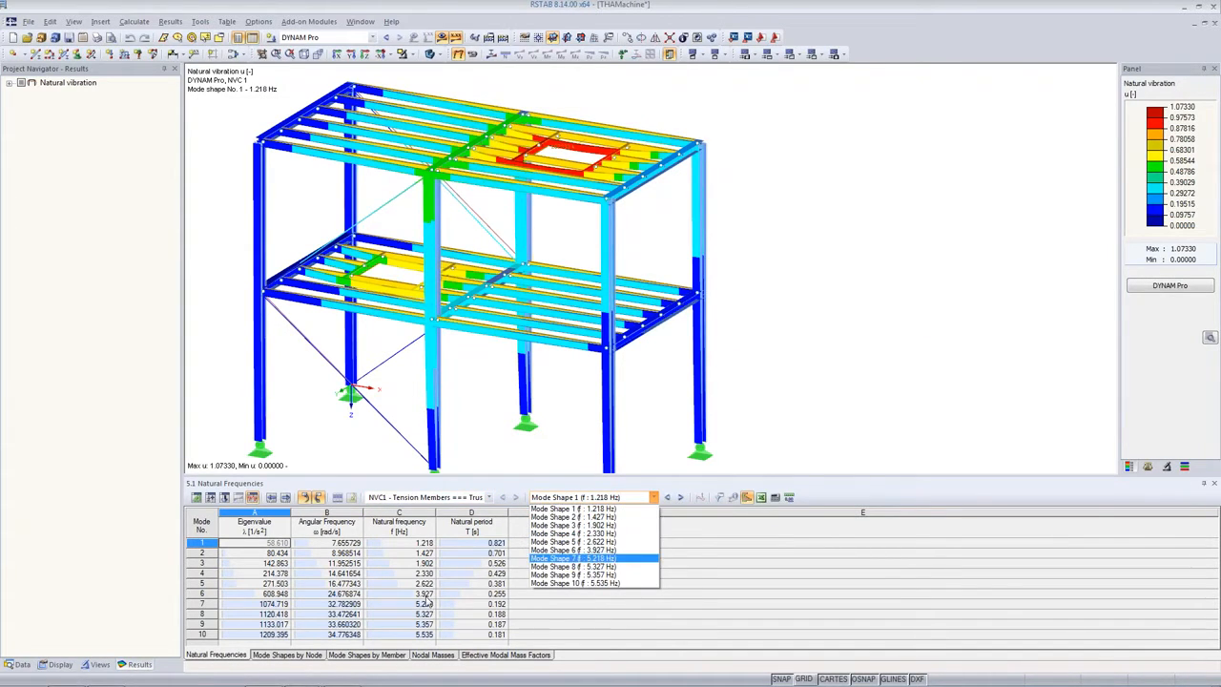
pyautogui.click(391, 576)
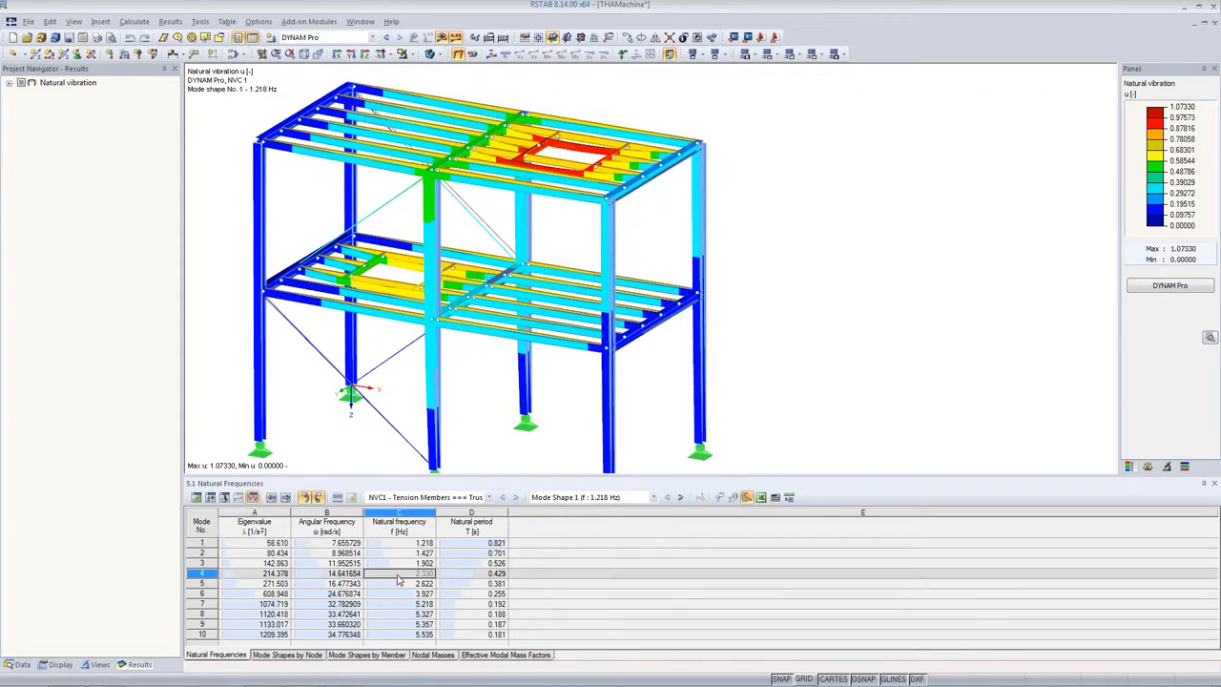
pyautogui.click(398, 603)
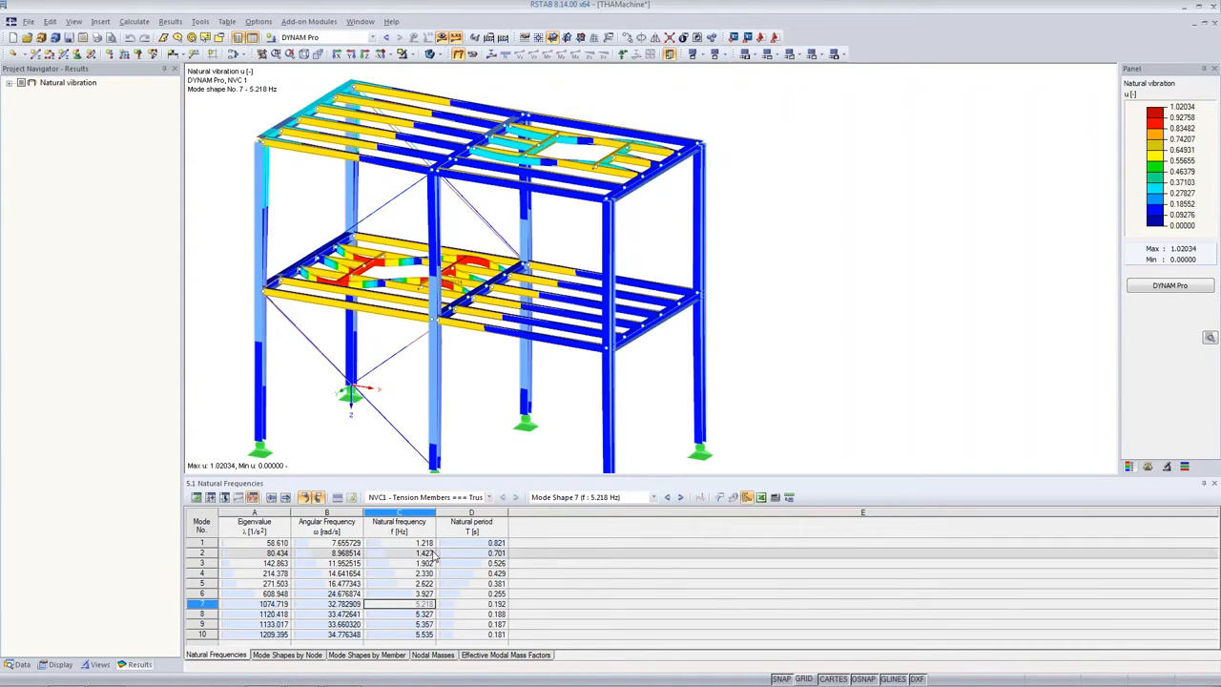
pyautogui.click(403, 544)
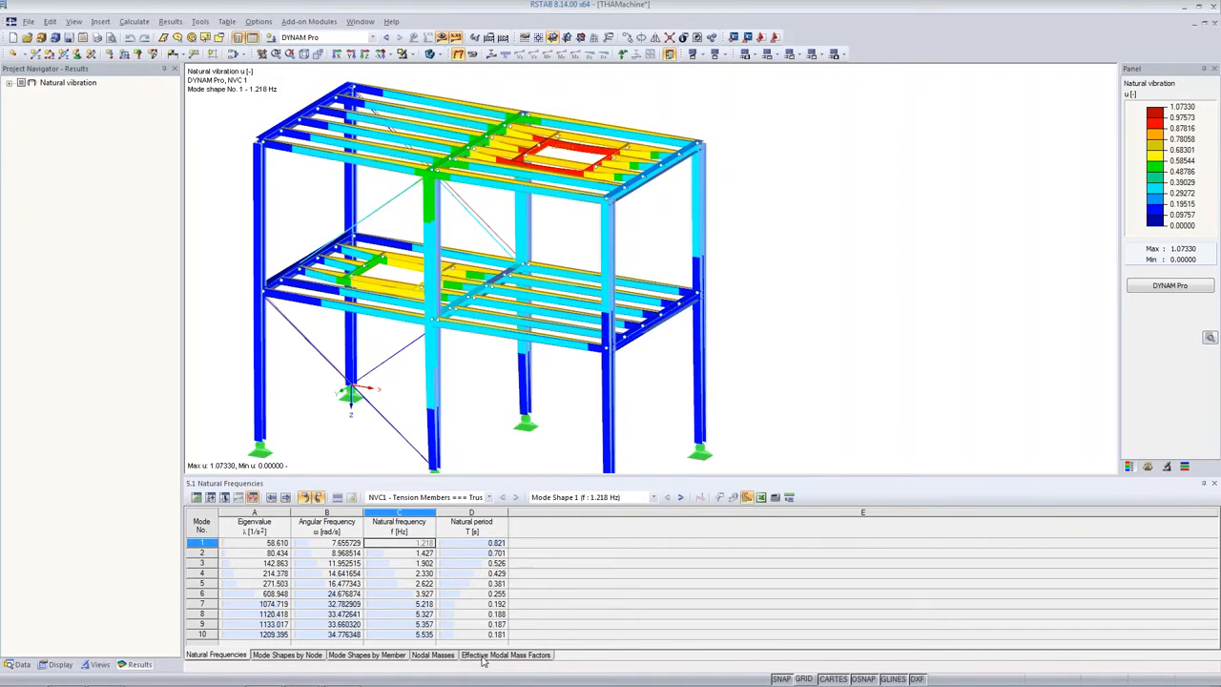
# - Examine the effective modal mass factors in the Y direction for modes 1 to 5 together with their mode shapes
pyautogui.click(516, 658)
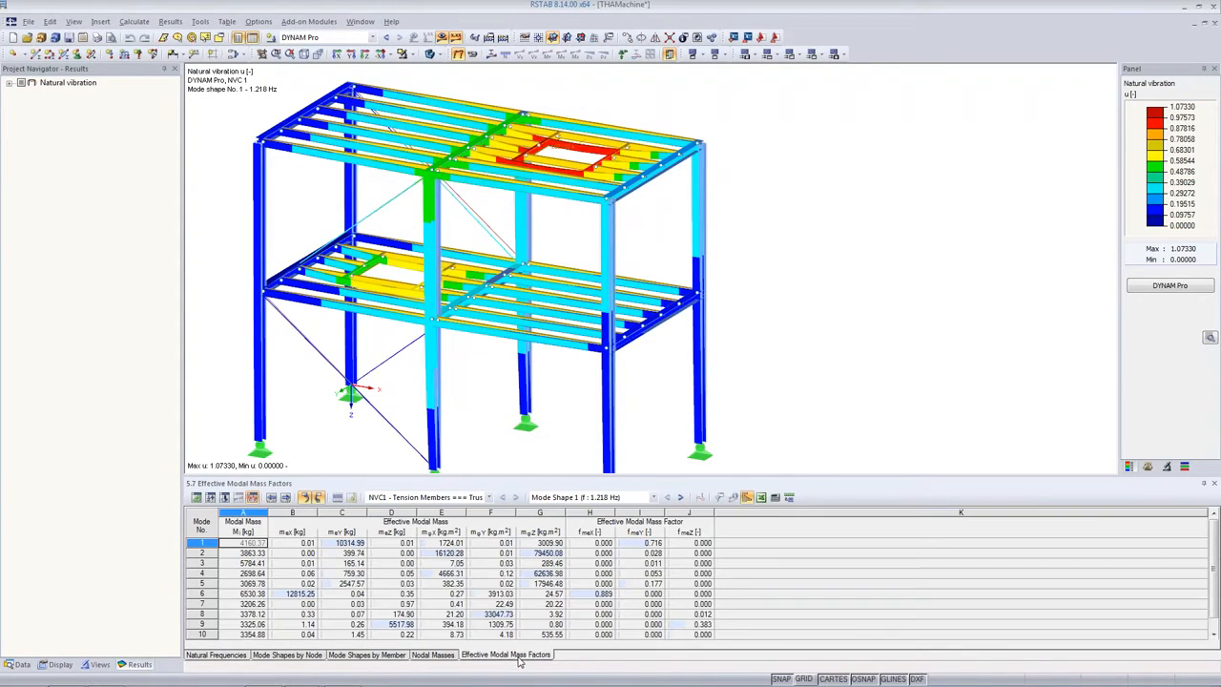
pyautogui.click(637, 542)
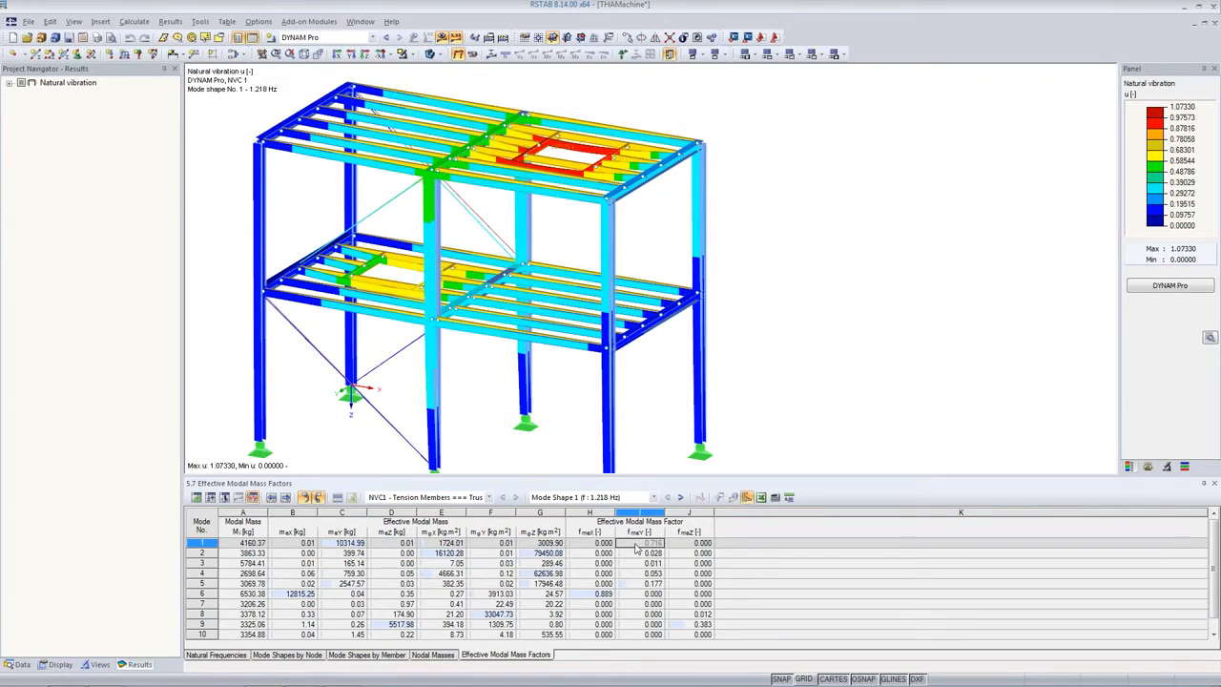
pyautogui.click(636, 553)
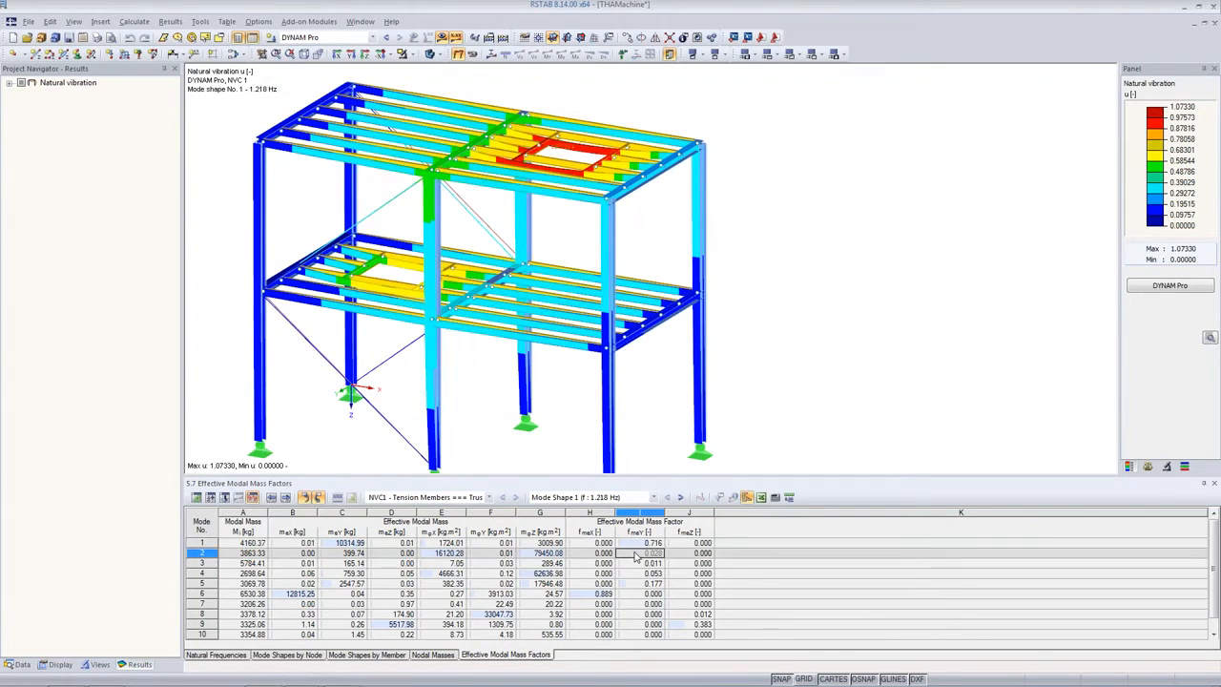
pyautogui.click(638, 563)
pyautogui.click(638, 573)
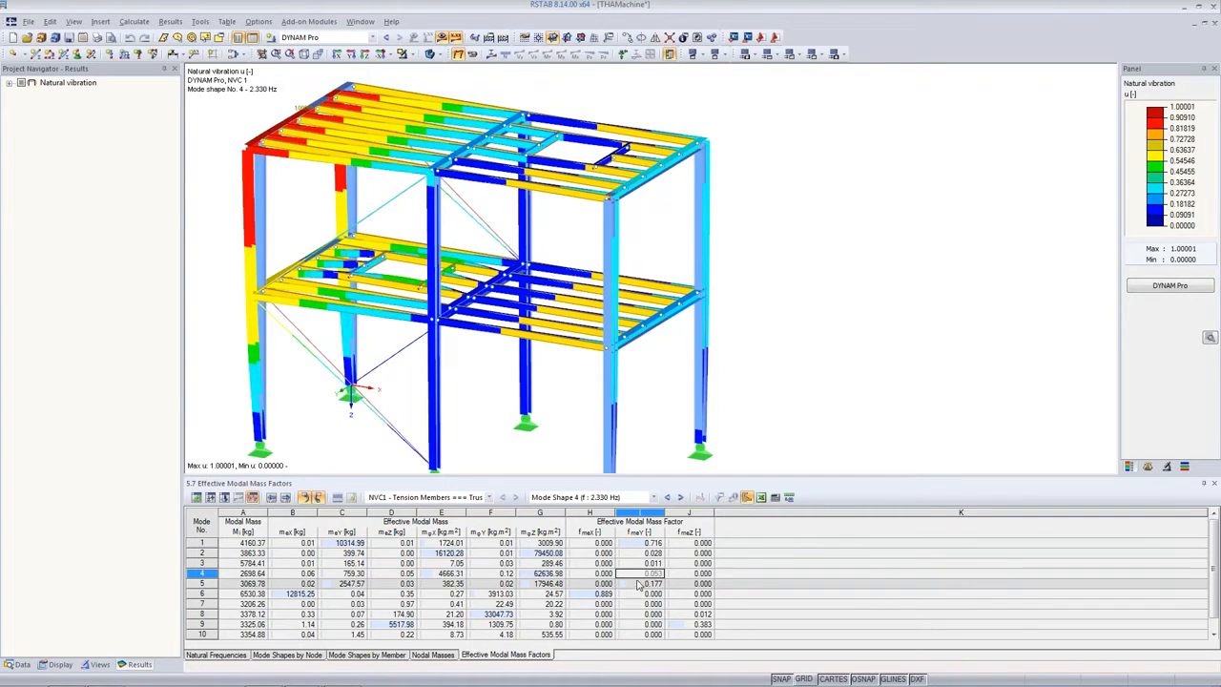
pyautogui.click(638, 583)
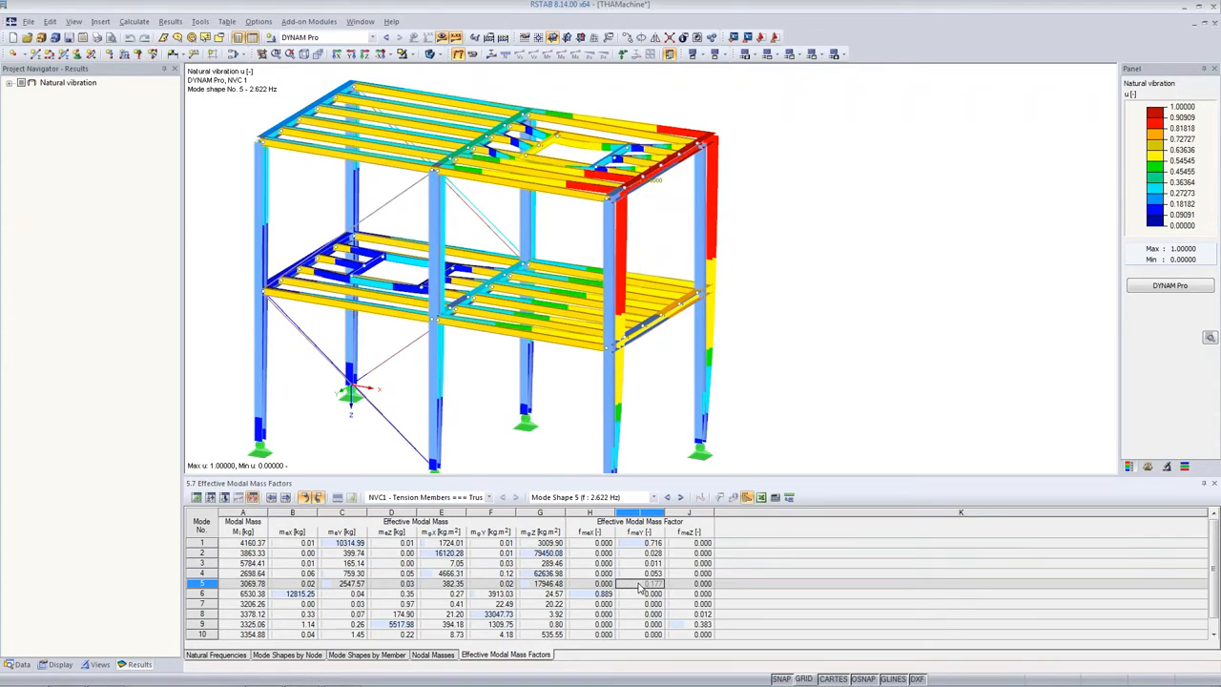
# - Compare modes 1 and 6 by their effective modal mass factors in Y and X and by their natural frequencies
pyautogui.click(639, 543)
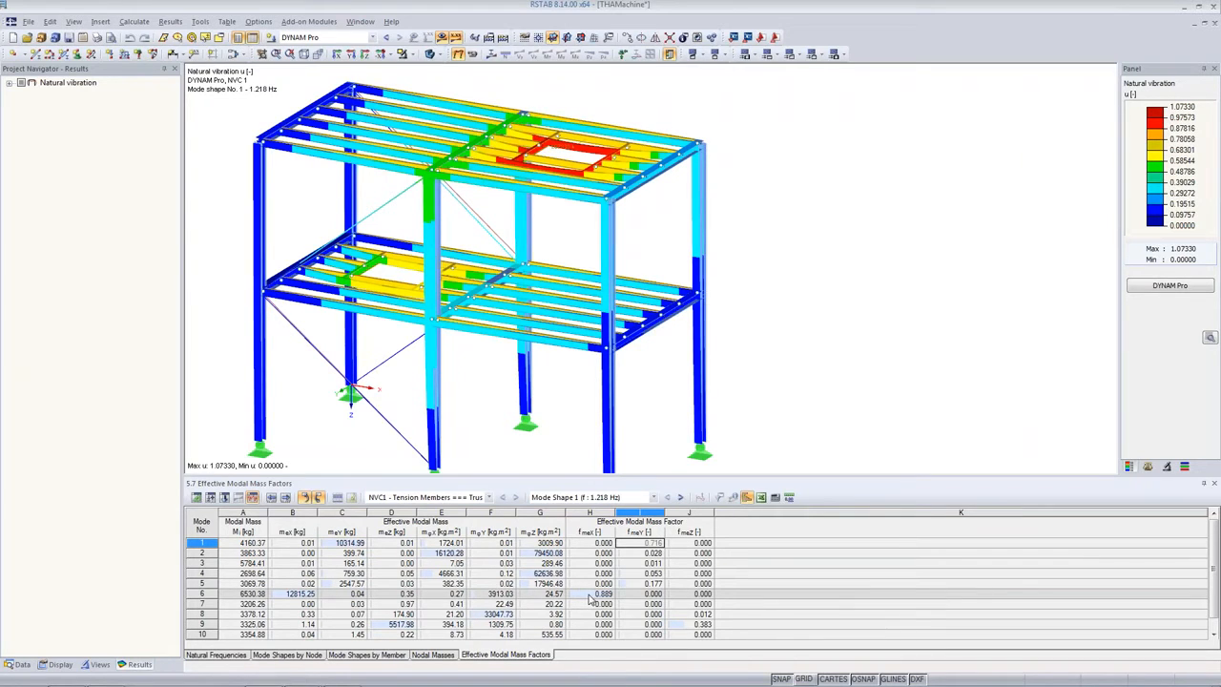
pyautogui.click(590, 598)
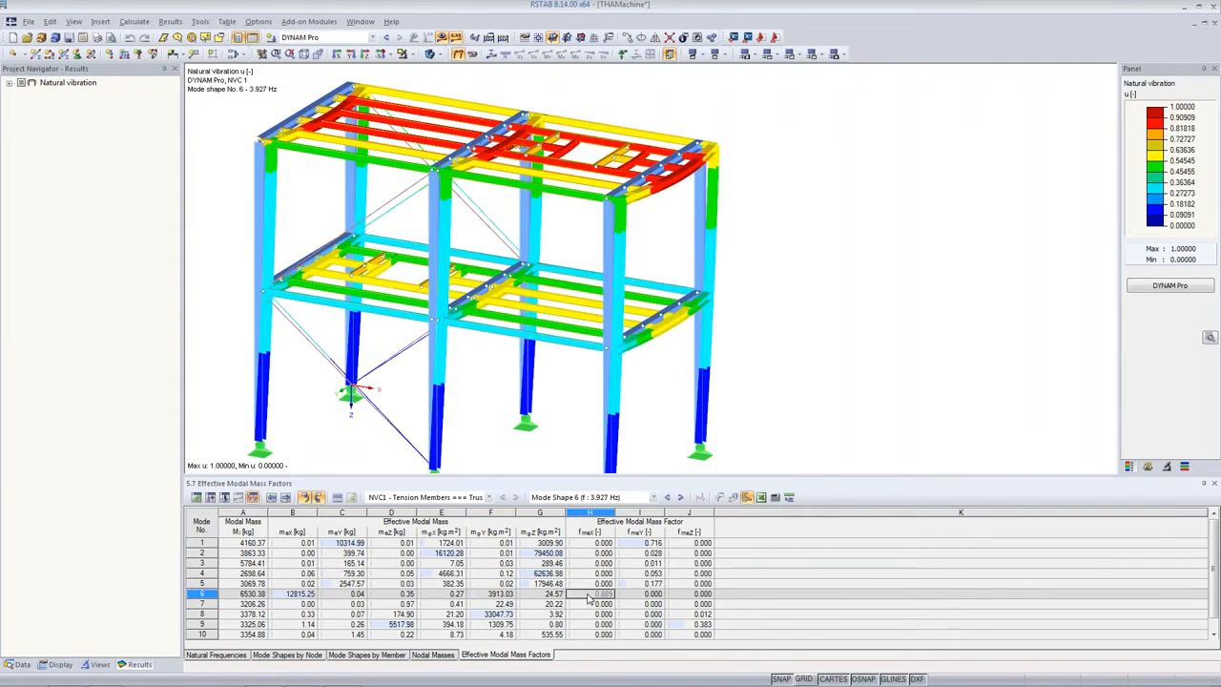
pyautogui.click(195, 594)
pyautogui.click(587, 597)
pyautogui.click(215, 655)
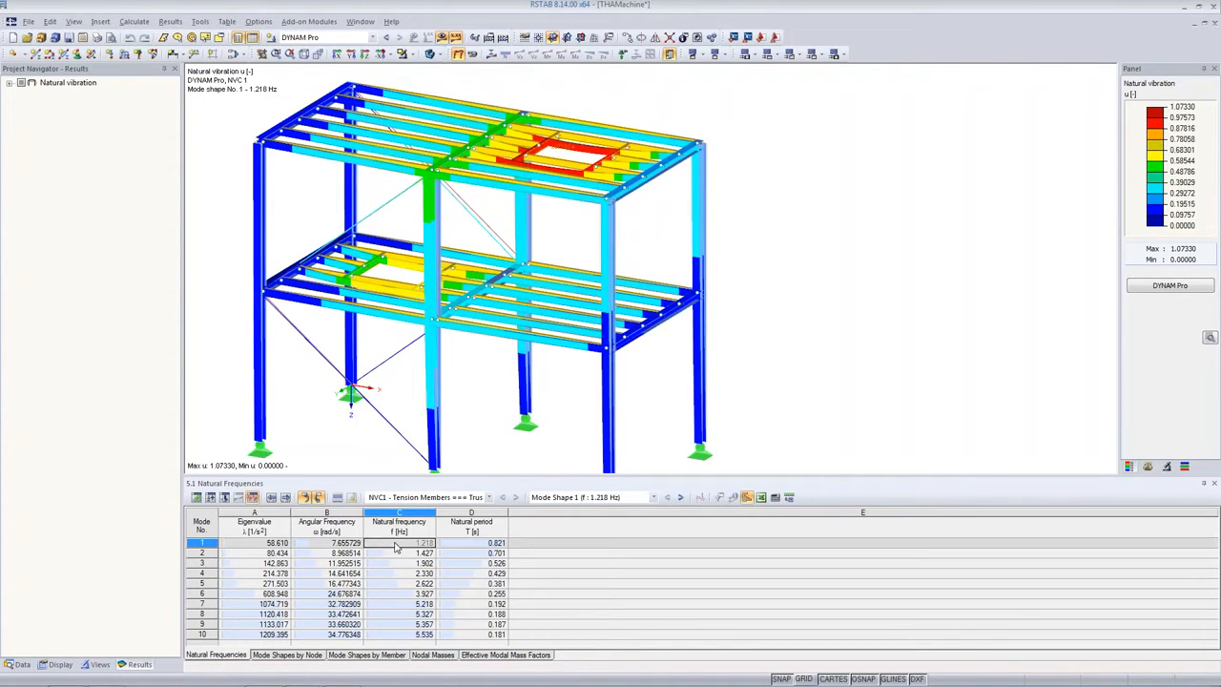
pyautogui.click(399, 593)
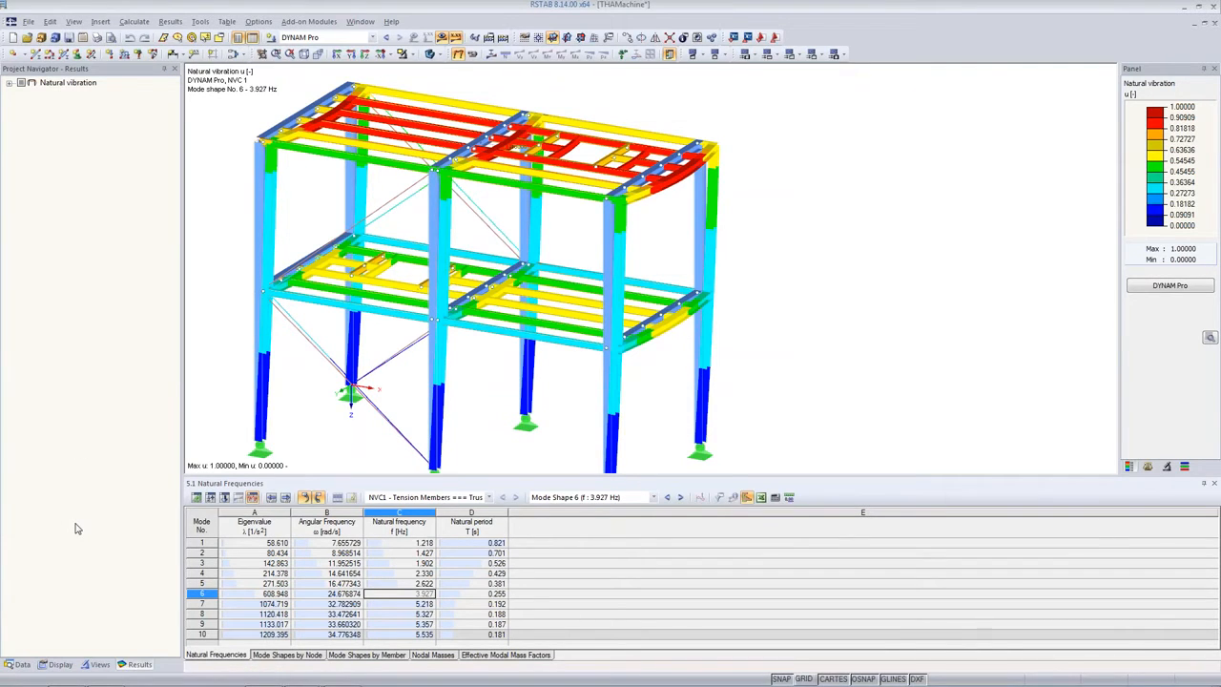
# - Activate response spectrum / linear time history analysis with time diagrams in the DYNAM Pro input data
pyautogui.click(21, 665)
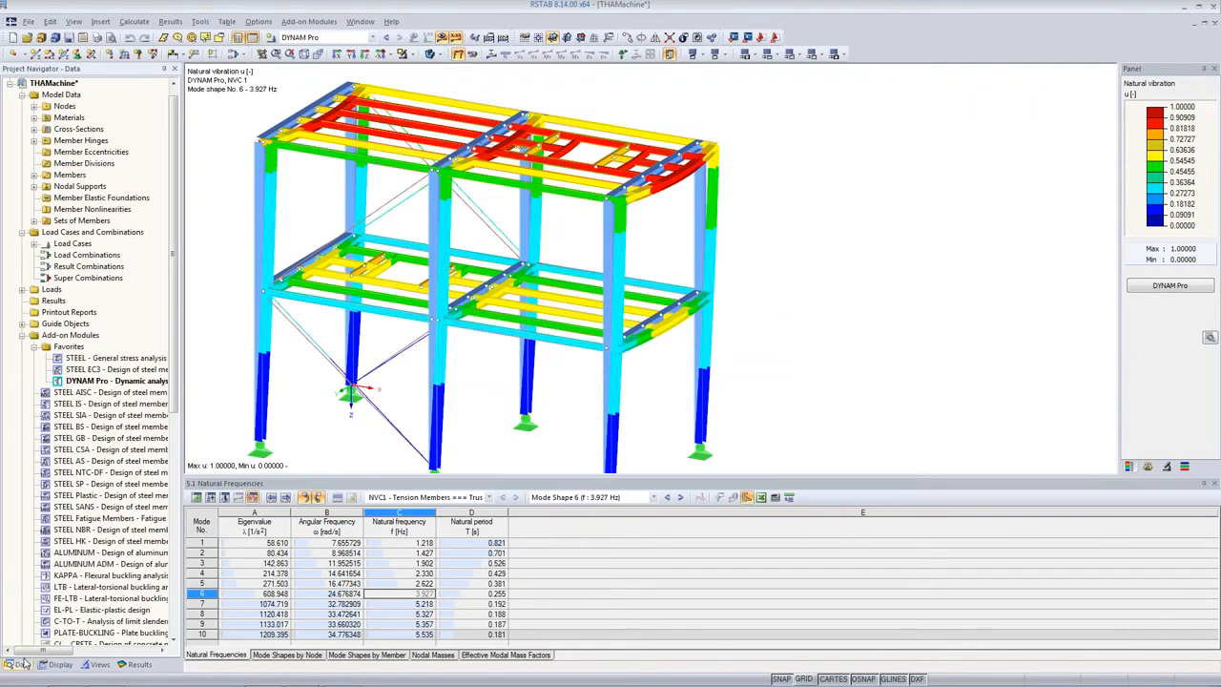
pyautogui.doubleClick(95, 380)
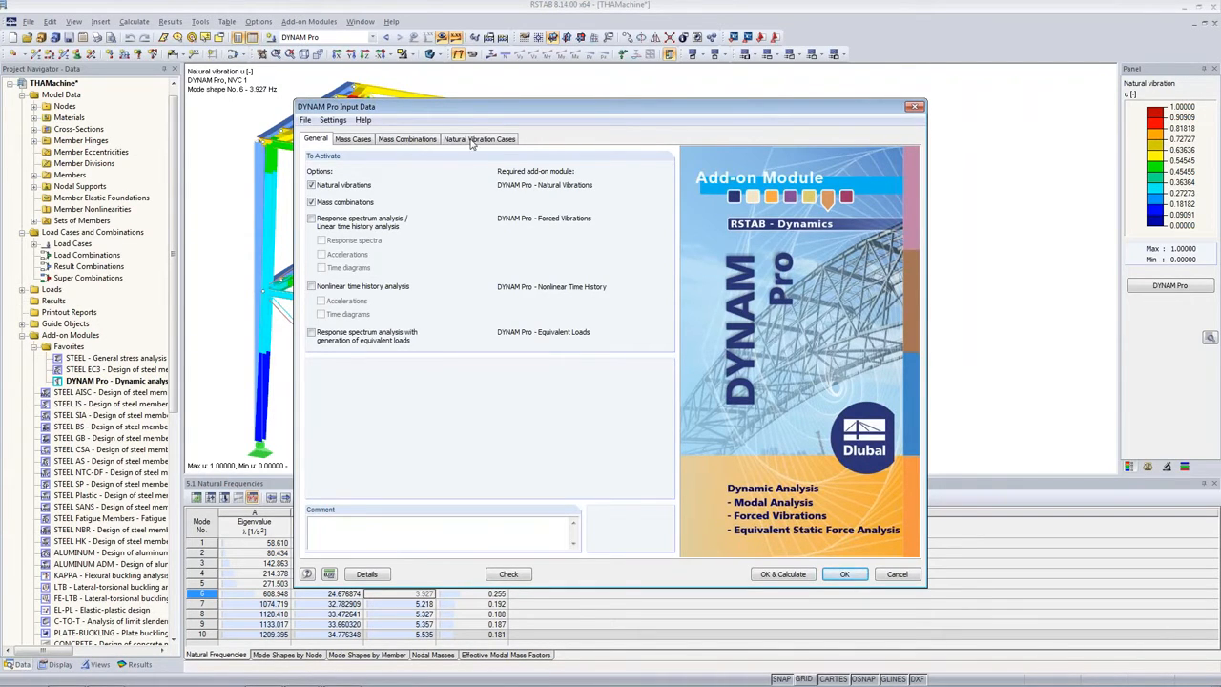
pyautogui.click(311, 219)
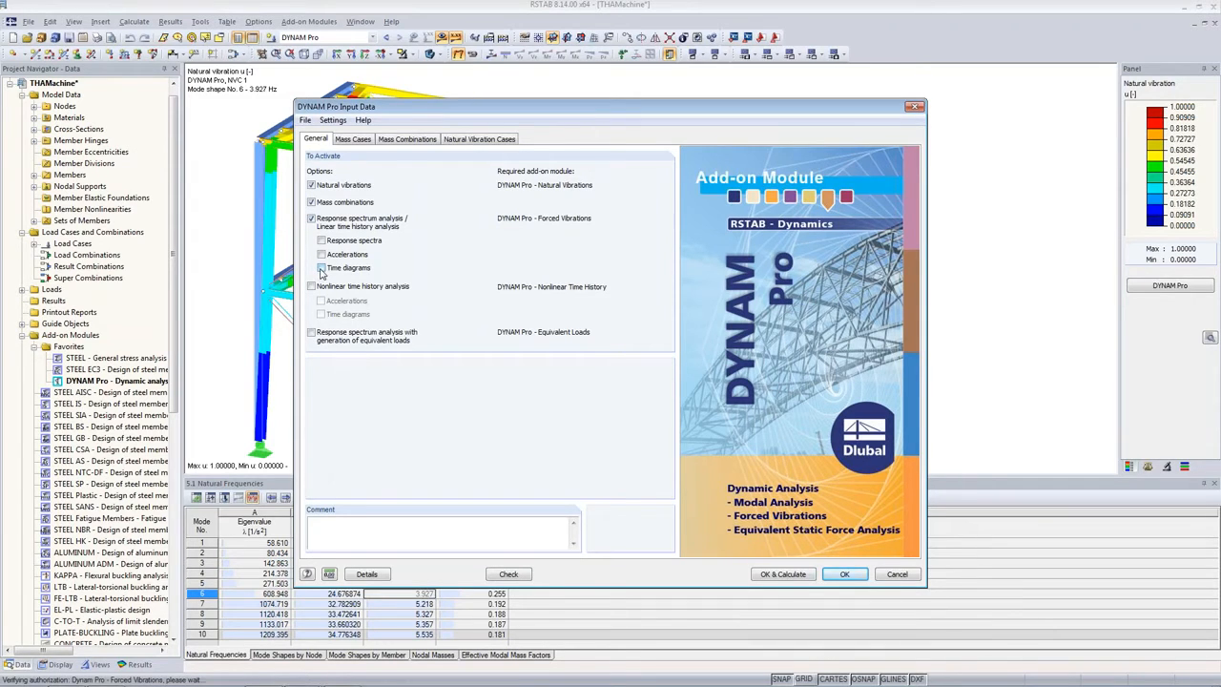
pyautogui.click(321, 269)
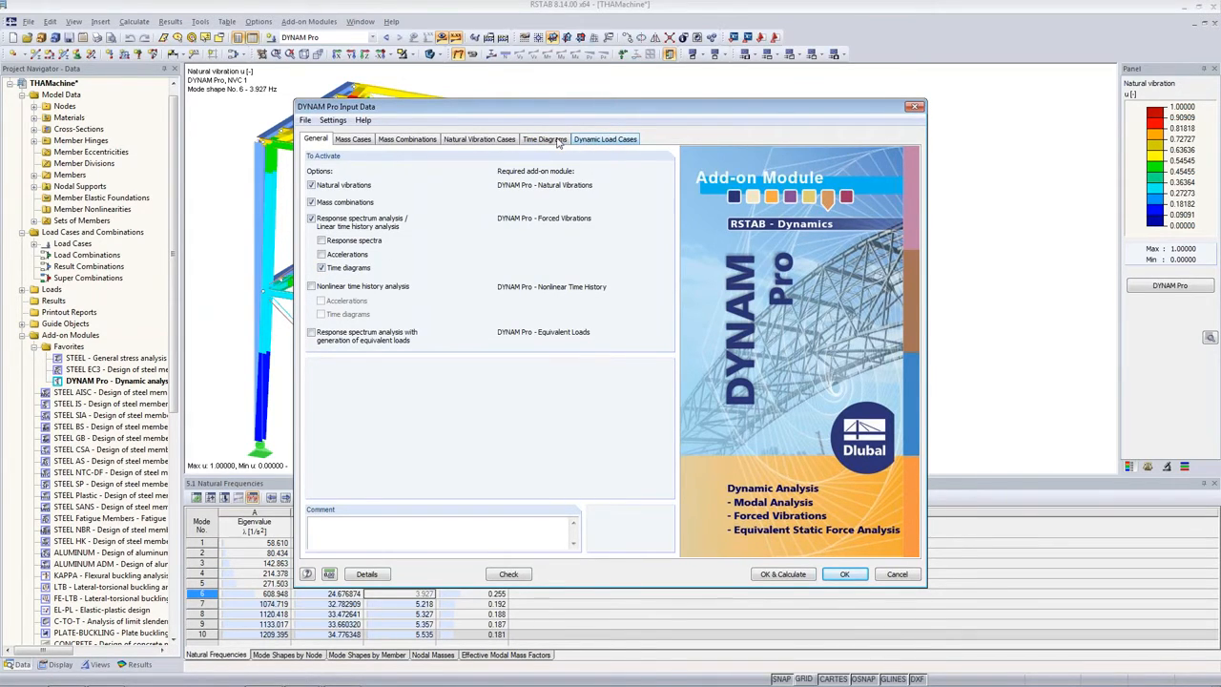
# - Set time diagram TD1 to the periodic type and show the time diagram sets of dynamic load case DLC1's time history analysis
pyautogui.click(558, 140)
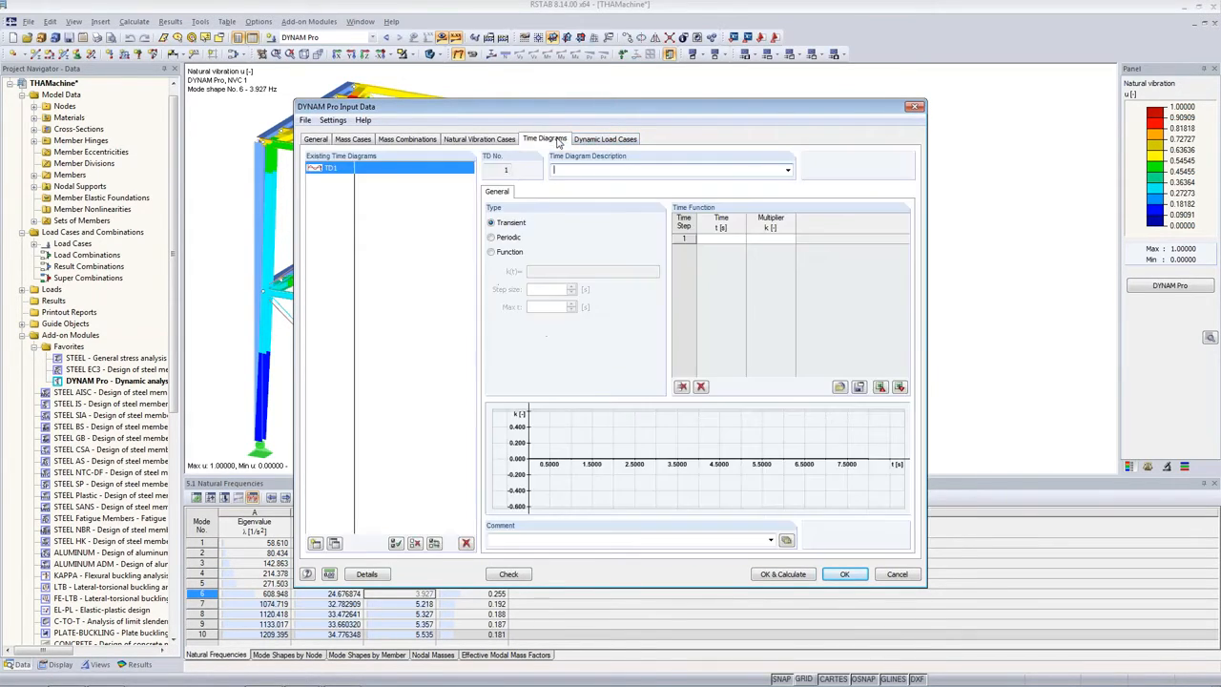
pyautogui.click(492, 238)
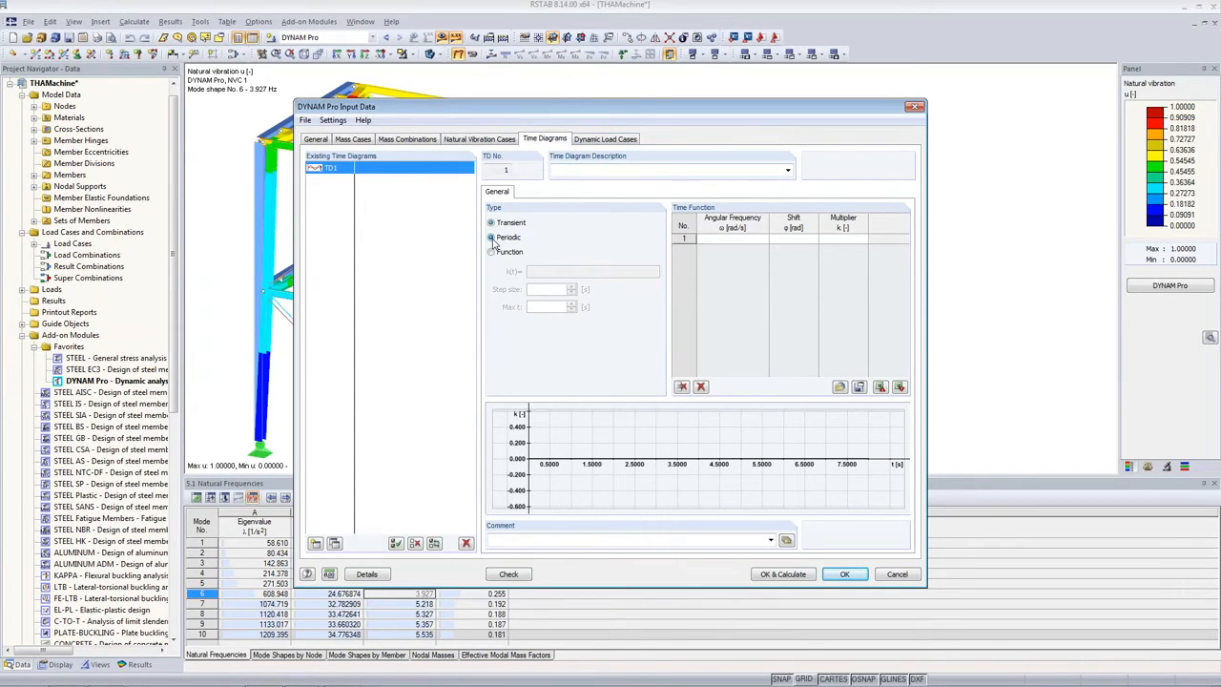
pyautogui.click(605, 139)
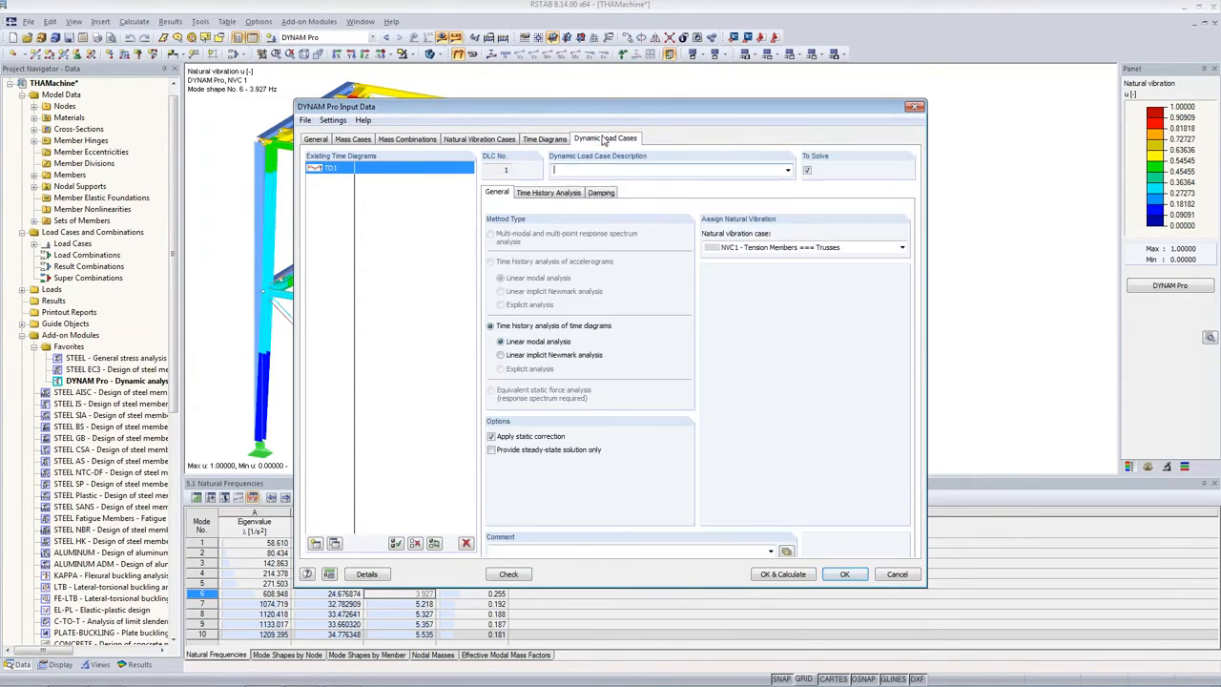
pyautogui.click(558, 194)
pyautogui.click(724, 229)
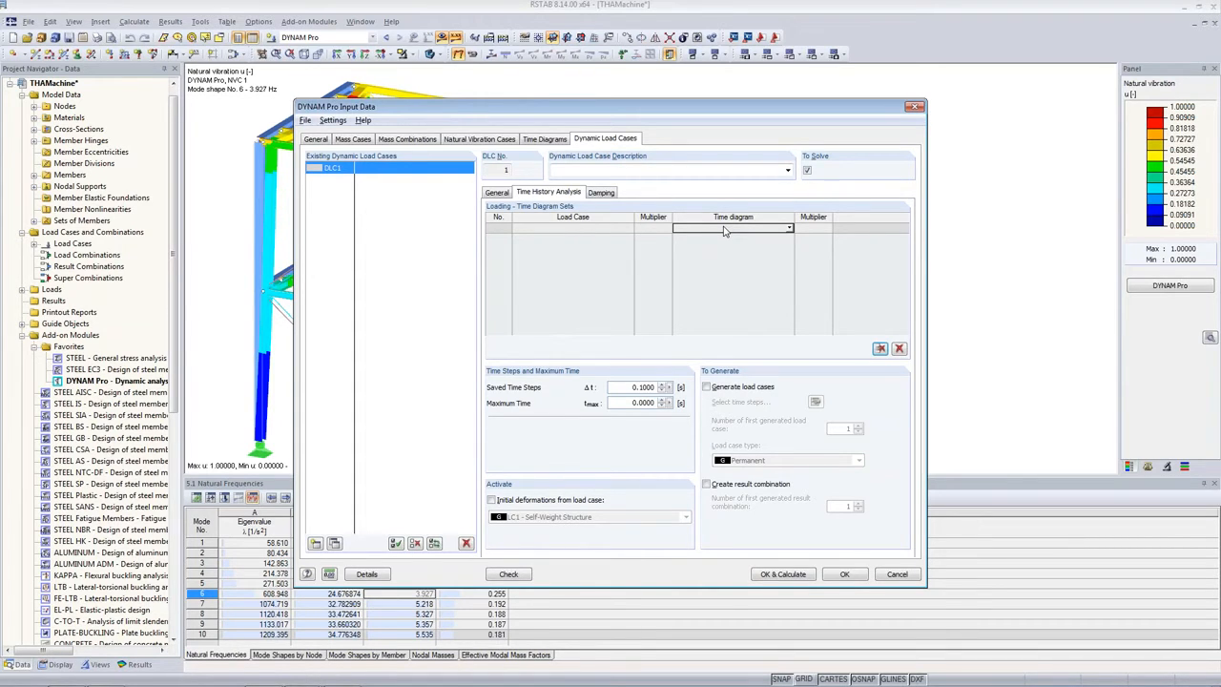
pyautogui.hotkey('alt', 'Tab')
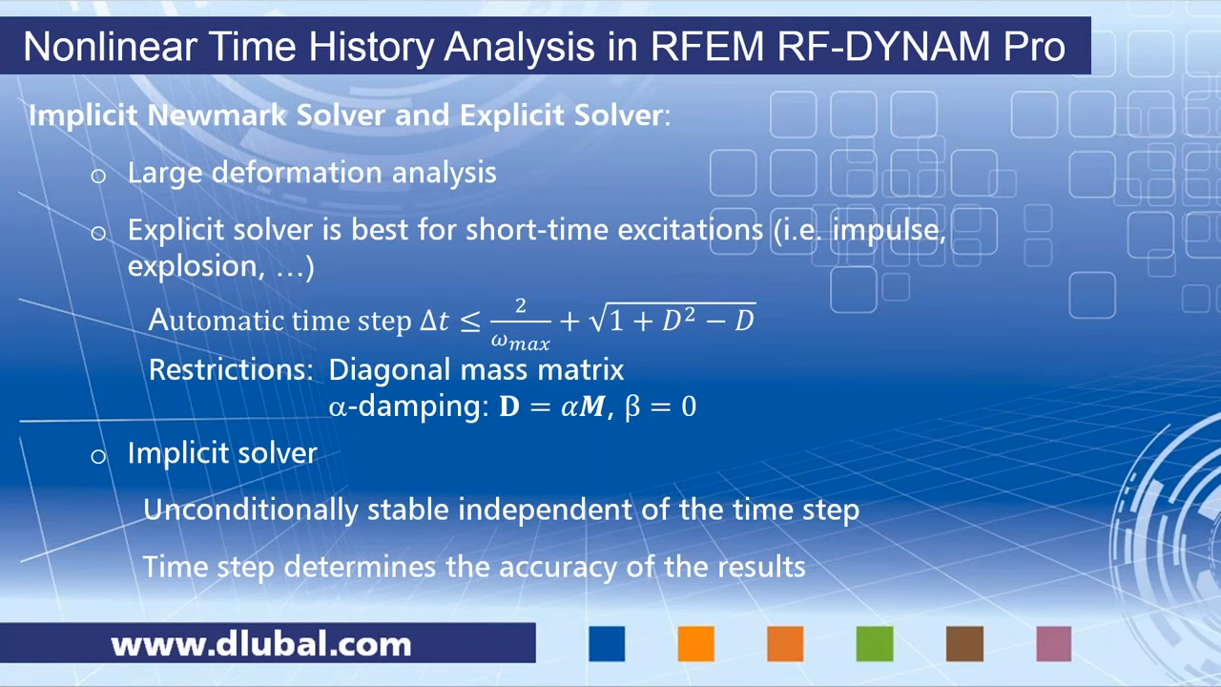
pyautogui.click(817, 349)
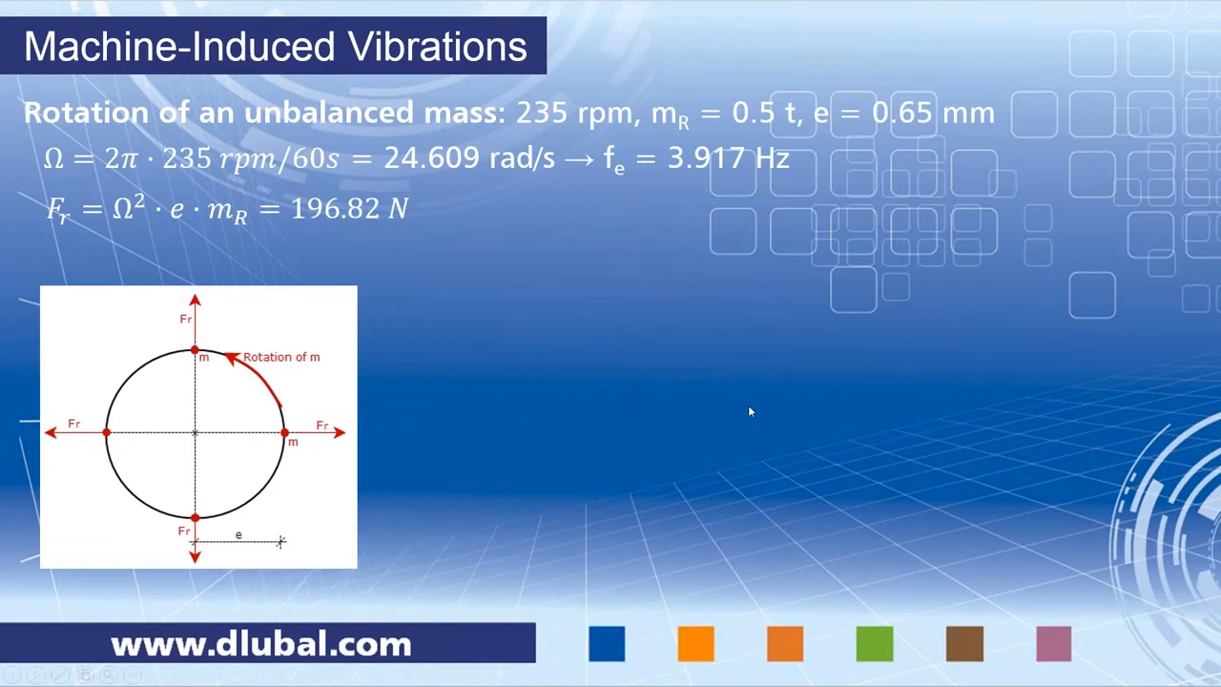
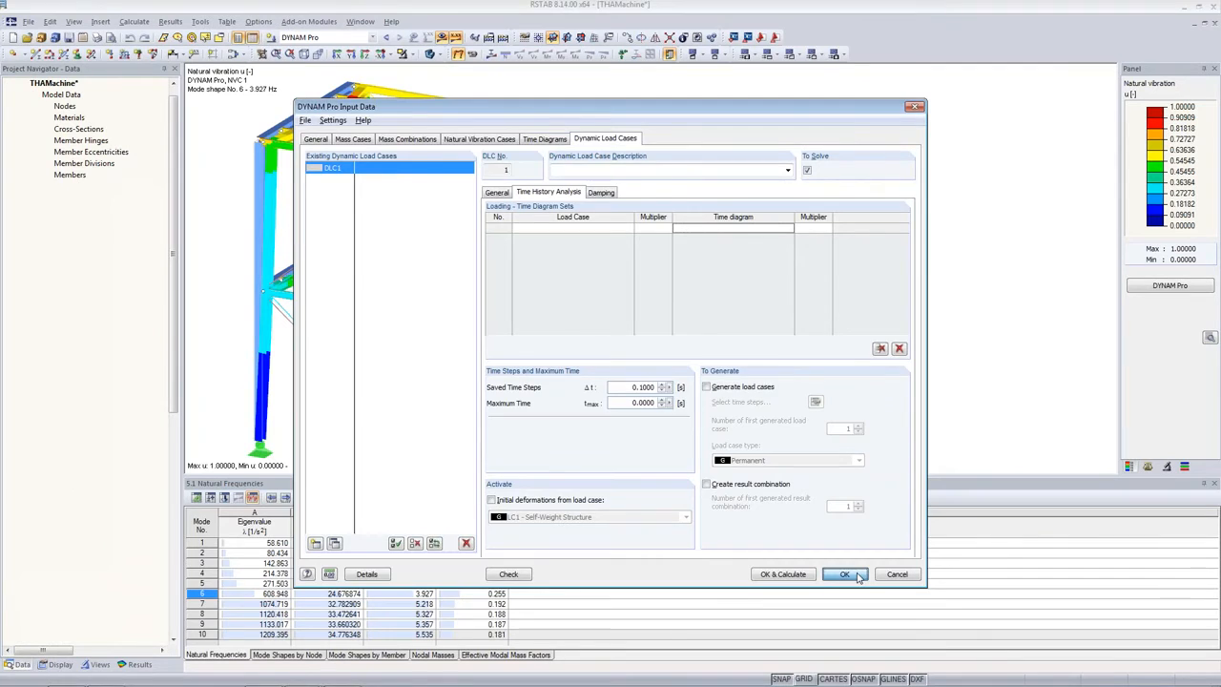
# - Create load case LC3 with the description "Radial force, vertical"
pyautogui.click(235, 54)
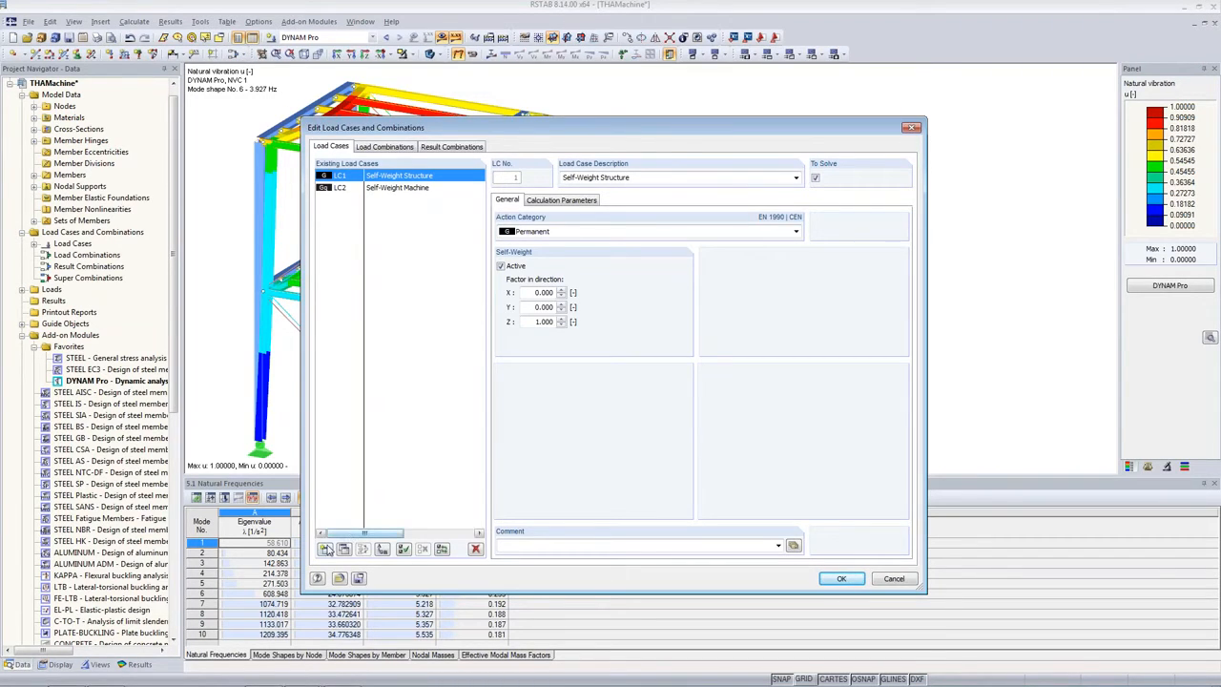
pyautogui.click(325, 549)
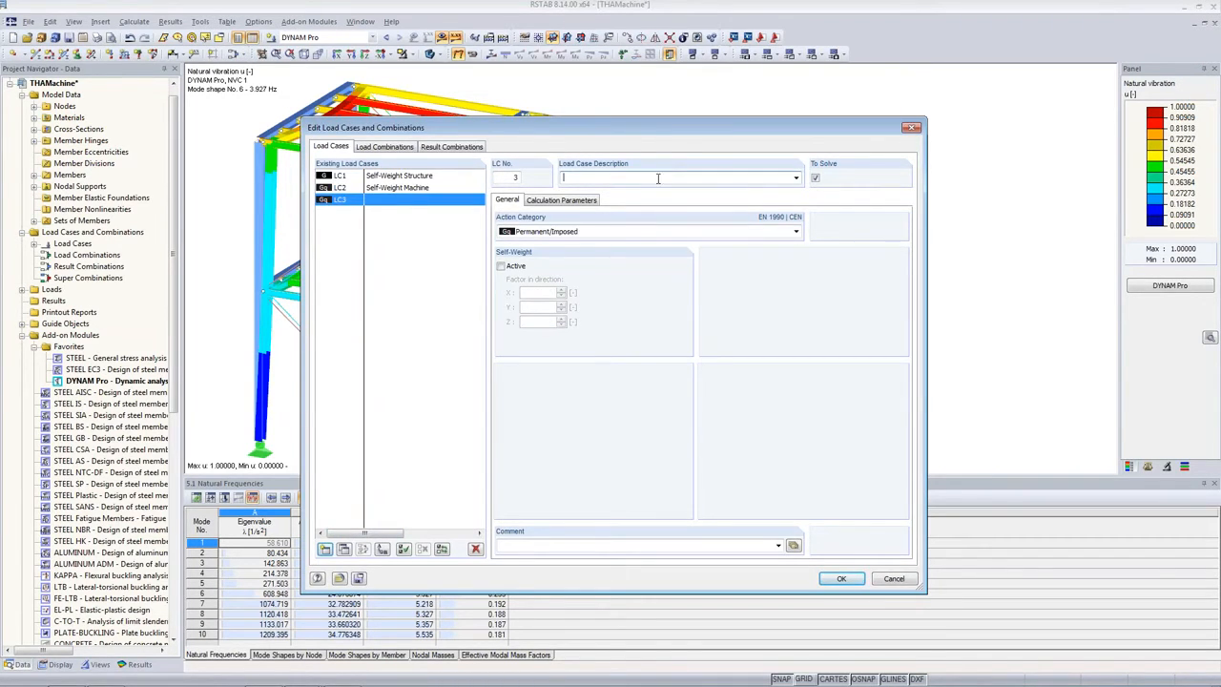
pyautogui.write('Radial force, vertical')
pyautogui.click(841, 578)
# - Define a new uniform member force load of 24.603 N/m in the global Z direction for LC3
pyautogui.click(124, 55)
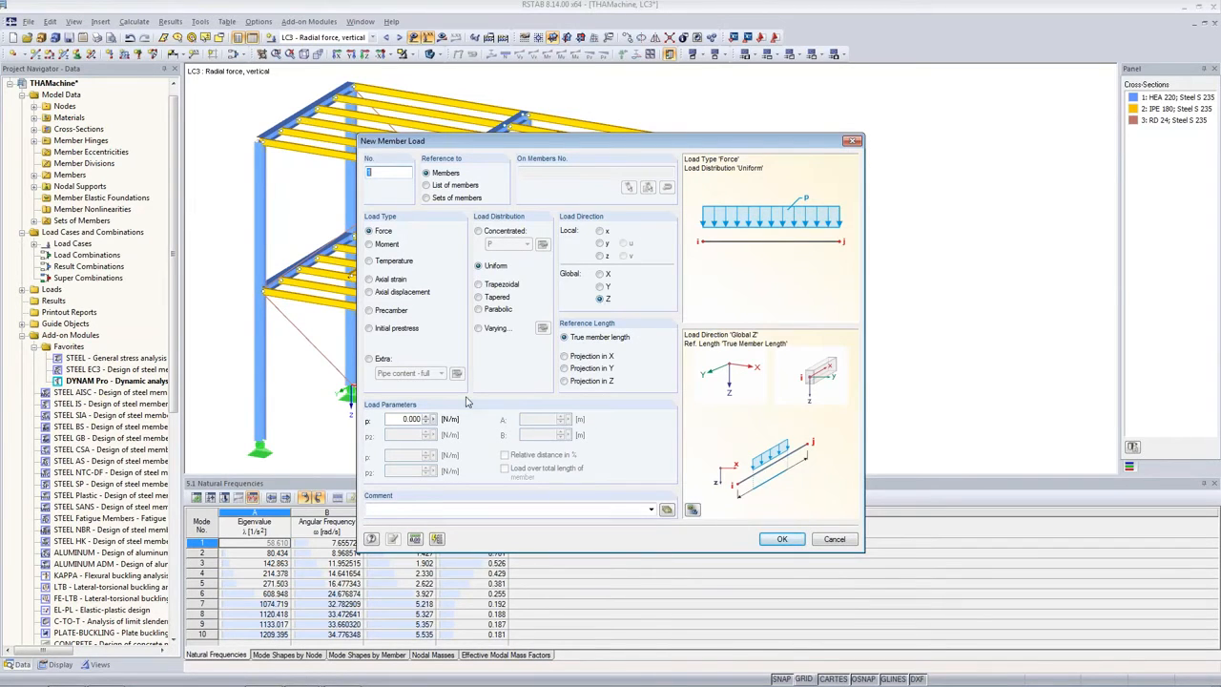
pyautogui.doubleClick(412, 419)
pyautogui.moveTo(532, 145); pyautogui.dragTo(789, 169)
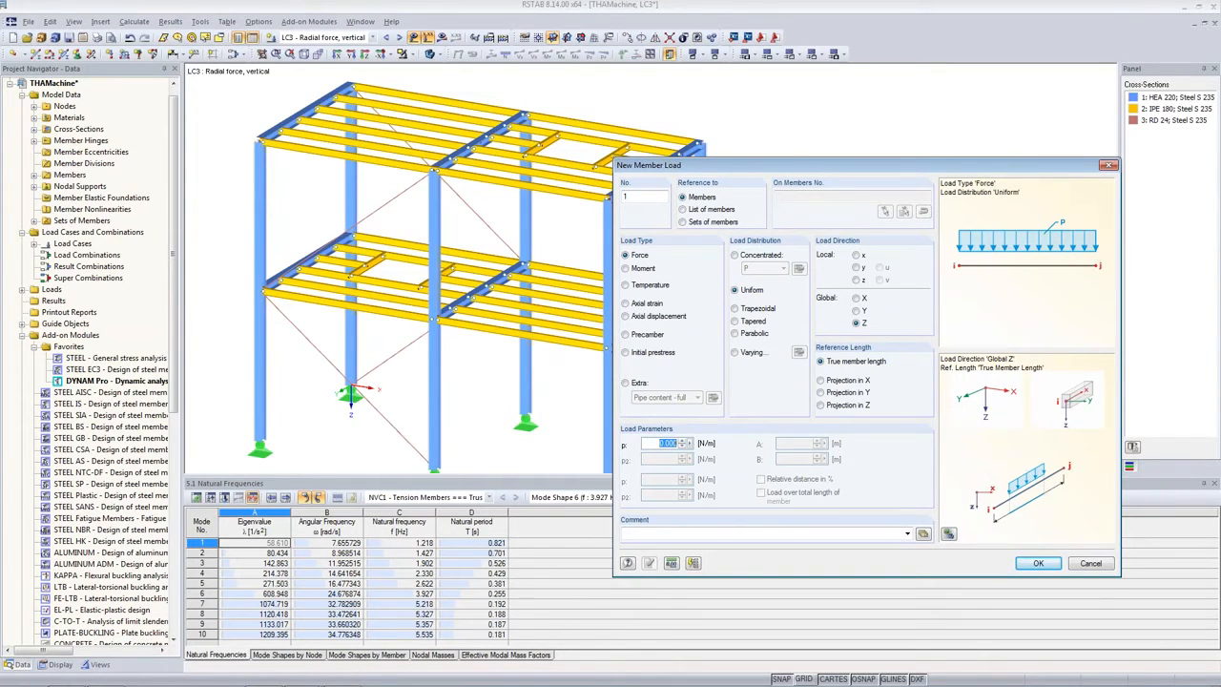
pyautogui.write('24.603')
pyautogui.click(1032, 563)
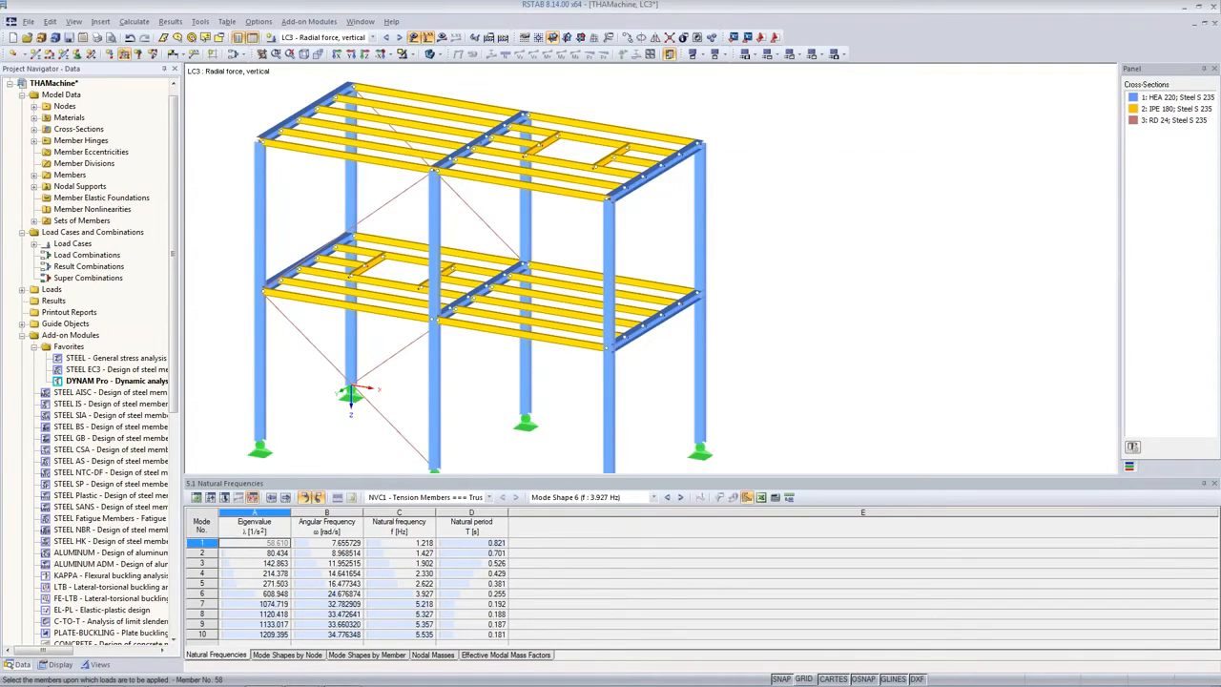
# - Apply the 24.603 N/m member load to the beams framing the machine openings on the upper and lower floors
pyautogui.click(532, 124)
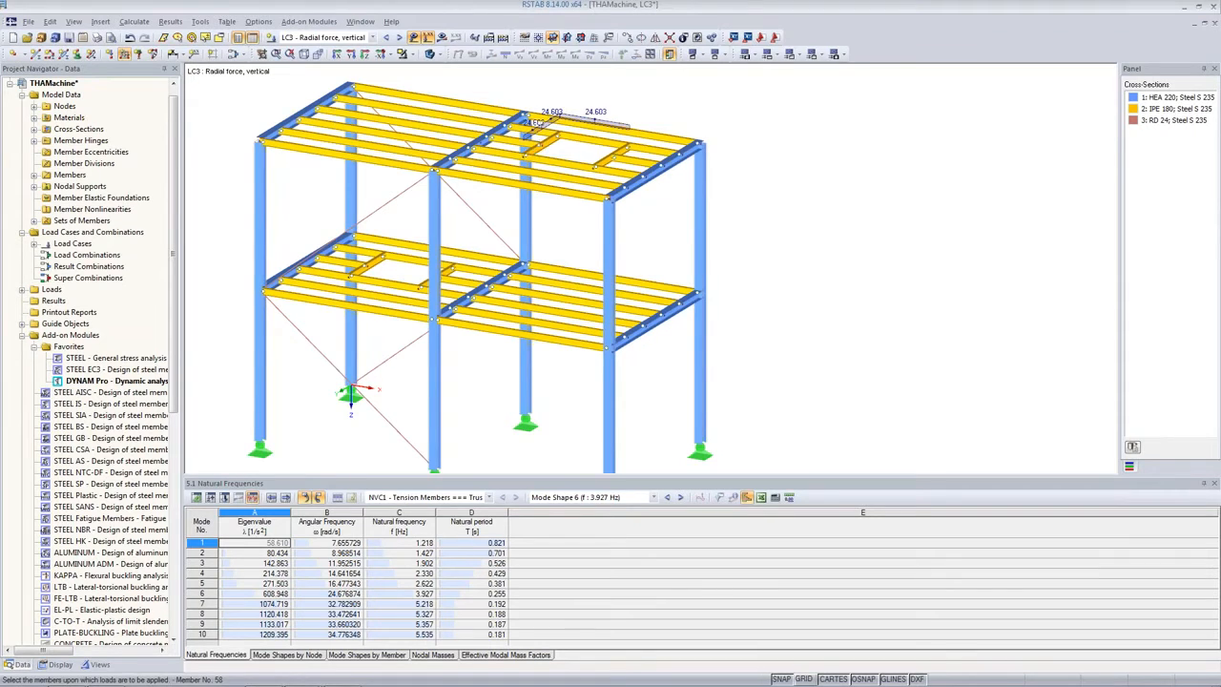
pyautogui.click(612, 153)
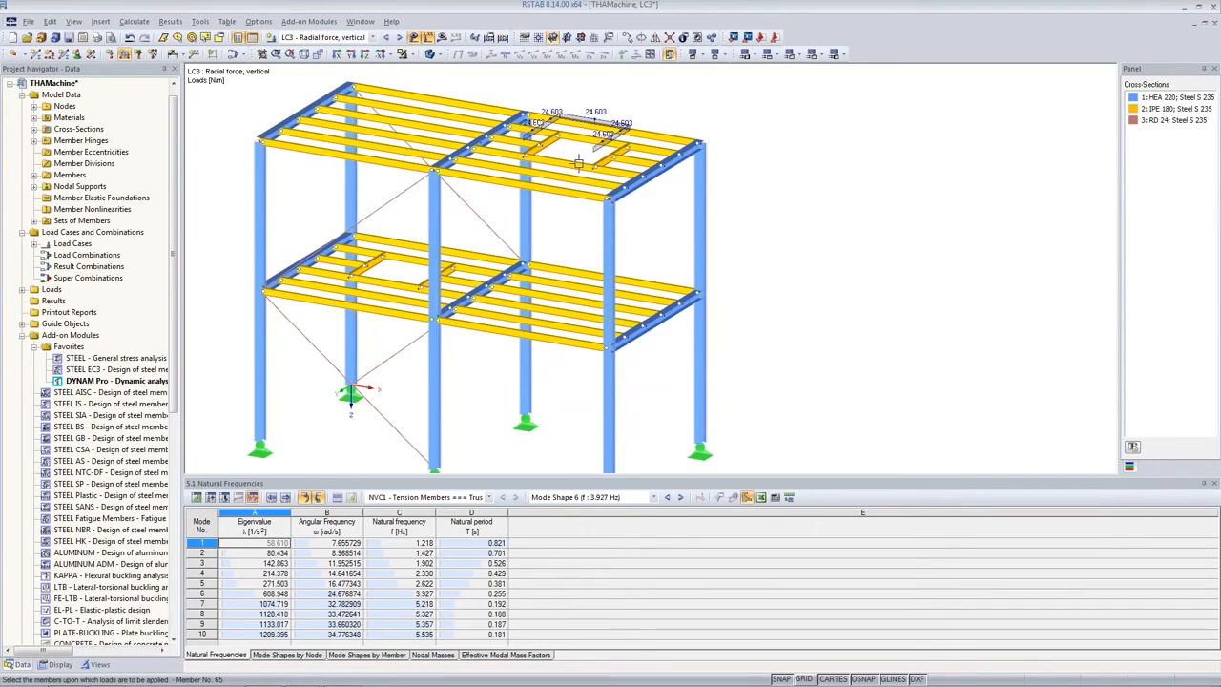
pyautogui.scroll(2, 393, 262)
pyautogui.click(410, 259)
pyautogui.click(345, 275)
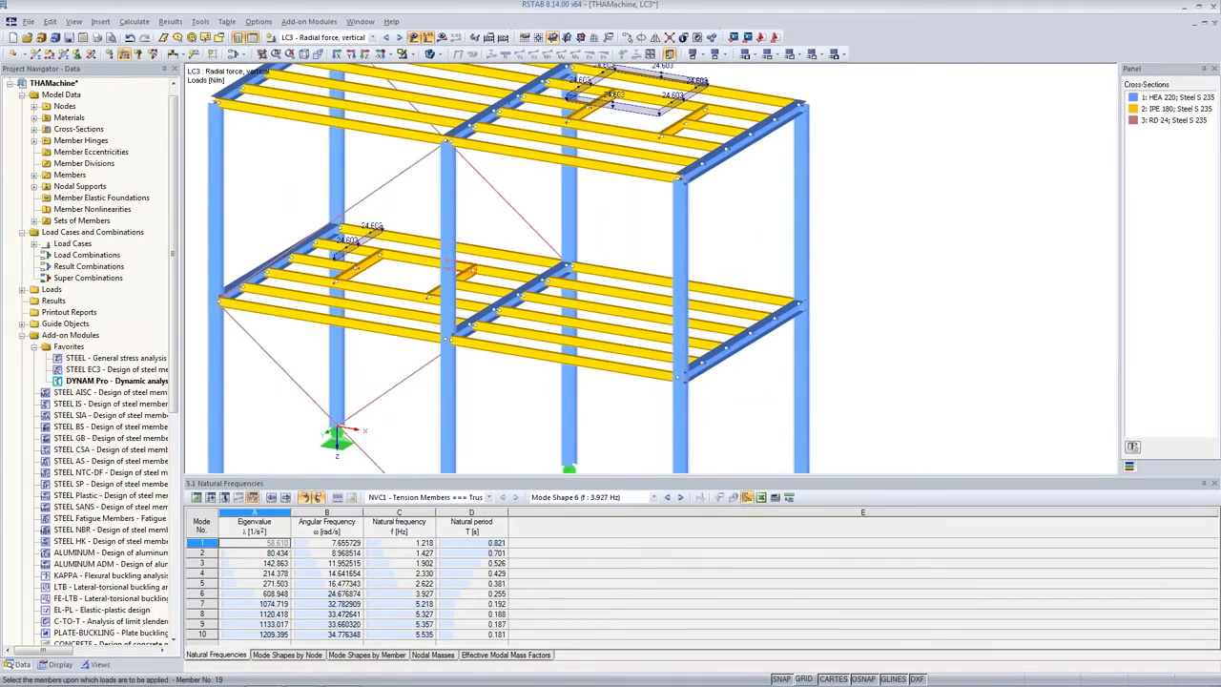
pyautogui.click(470, 274)
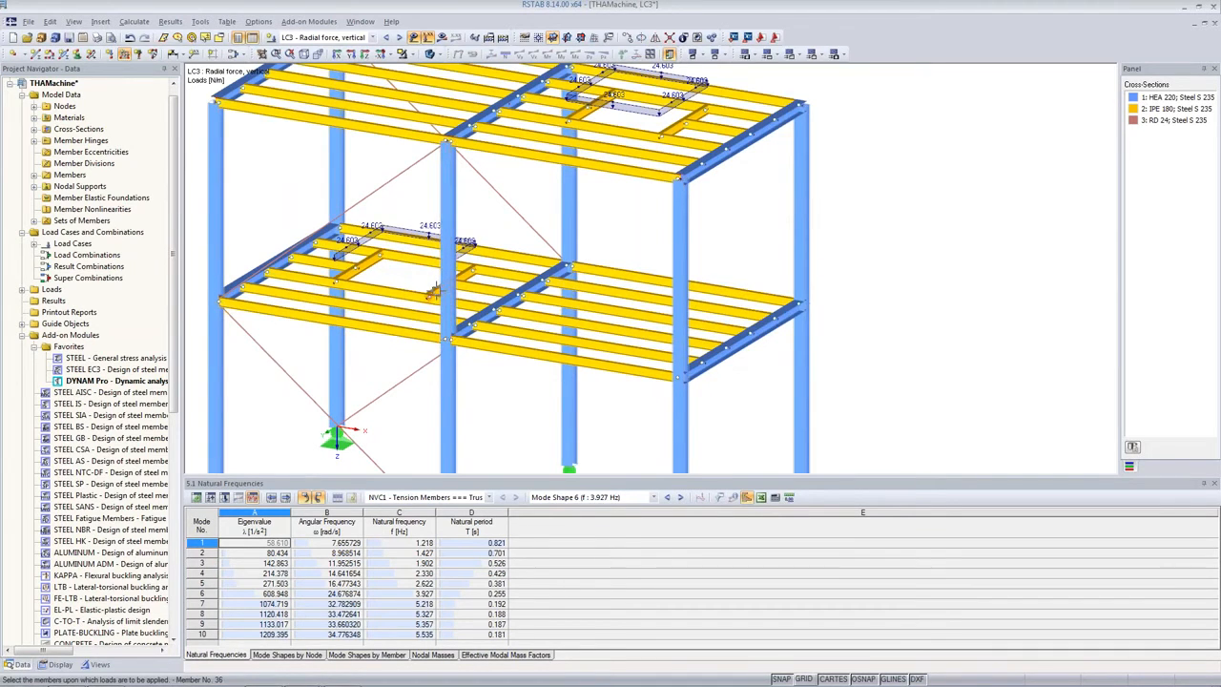
pyautogui.click(404, 293)
pyautogui.rightClick(937, 279)
# - Copy load case LC3 as LC4 and change its description to "Radial force, horizontal"
pyautogui.scroll(-2, 726, 335)
pyautogui.moveTo(651, 475); pyautogui.dragTo(652, 567)
pyautogui.moveTo(931, 339); pyautogui.dragTo(857, 366, button='middle')
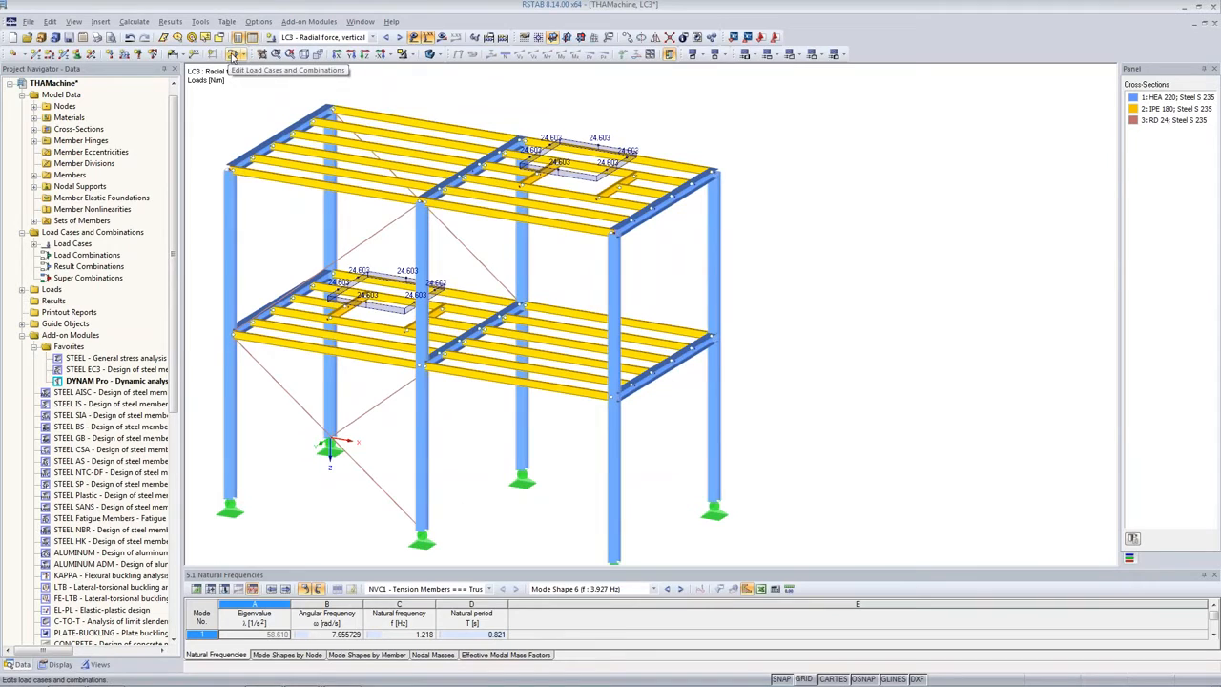
pyautogui.click(233, 57)
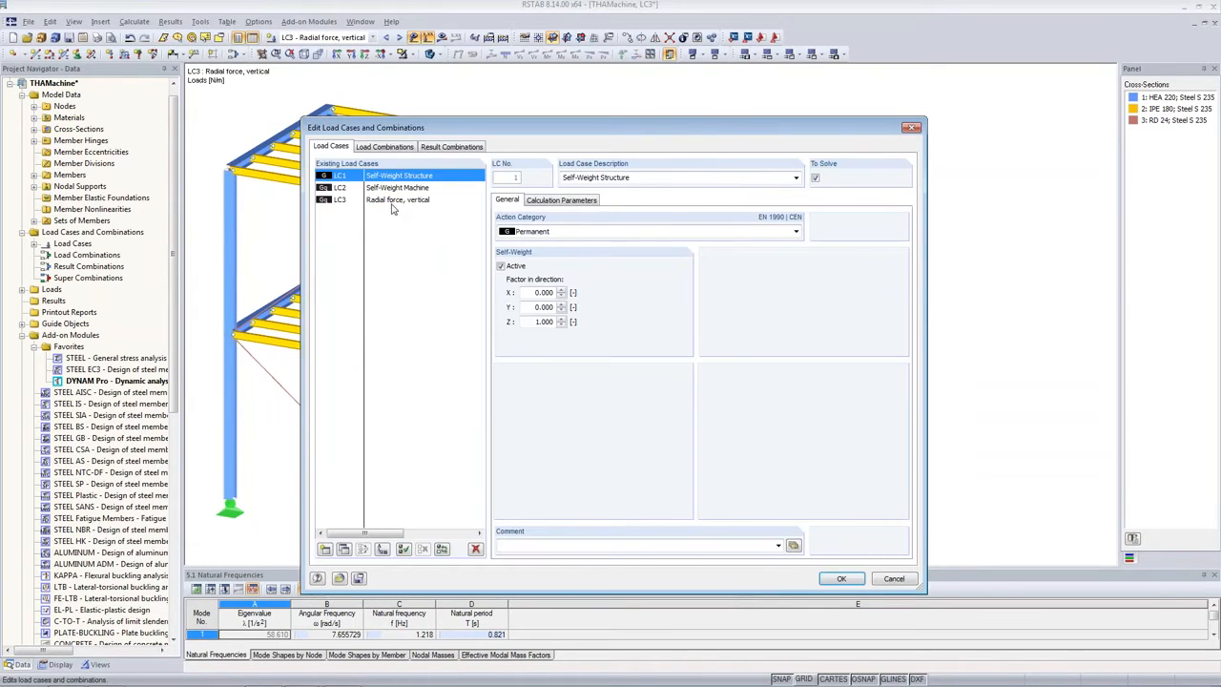
pyautogui.click(393, 201)
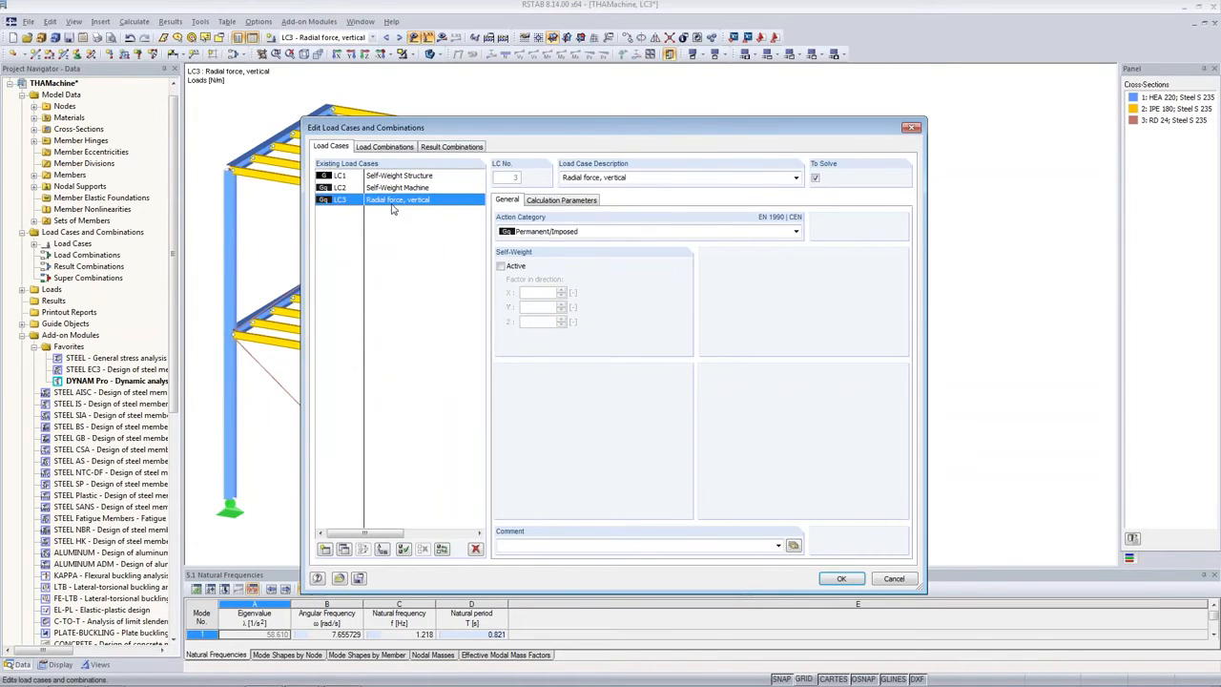
pyautogui.click(345, 550)
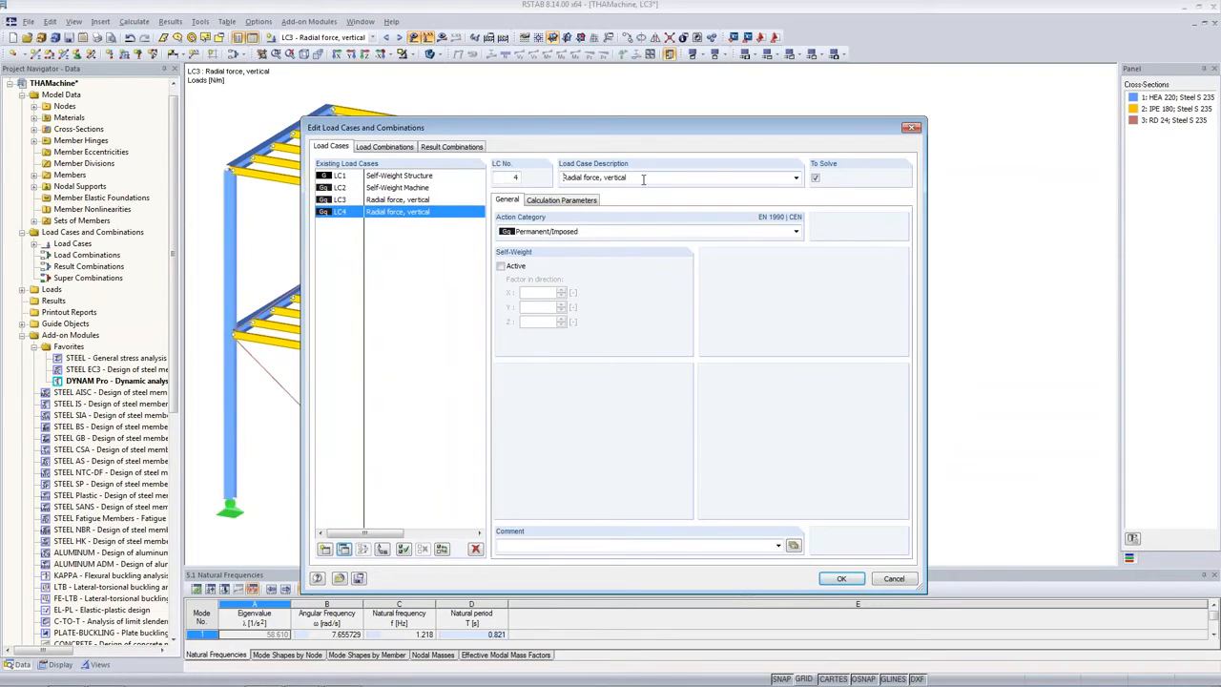
pyautogui.press('BackSpace')
pyautogui.press('BackSpace')
pyautogui.press('BackSpace')
pyautogui.press('BackSpace')
pyautogui.press('BackSpace')
pyautogui.write('horizontal')
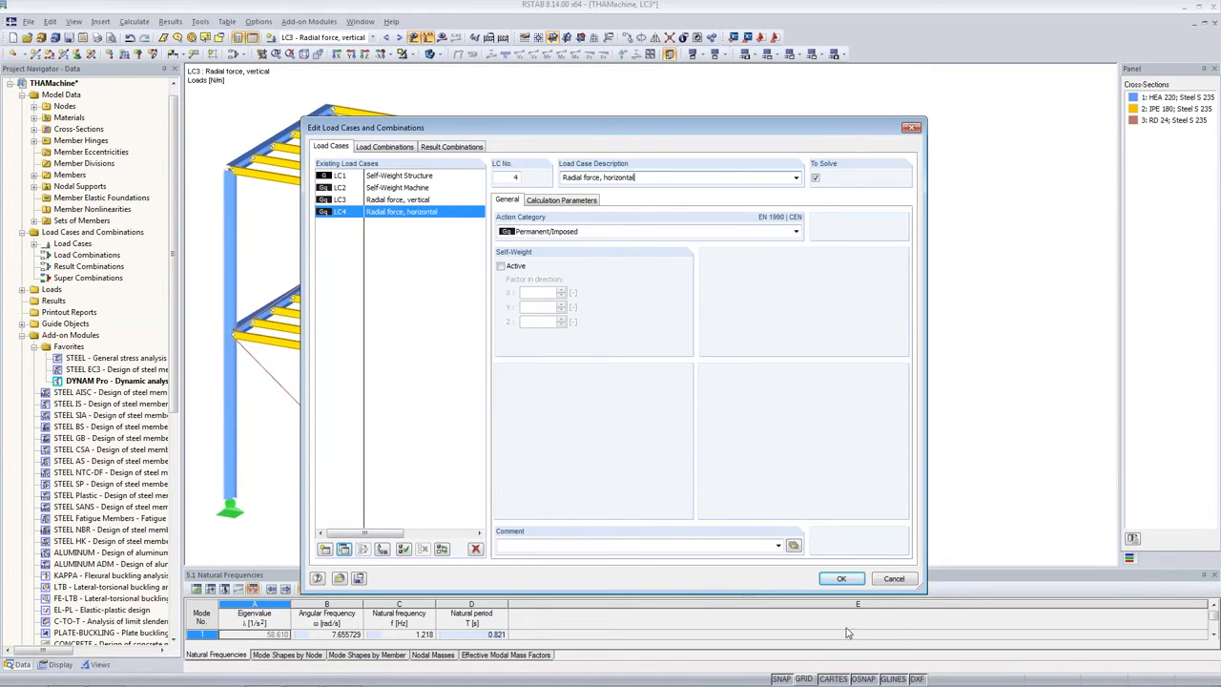
pyautogui.click(852, 579)
# - Set the direction of LC4's member load to global X and check the load's definition
pyautogui.moveTo(548, 570); pyautogui.dragTo(548, 414)
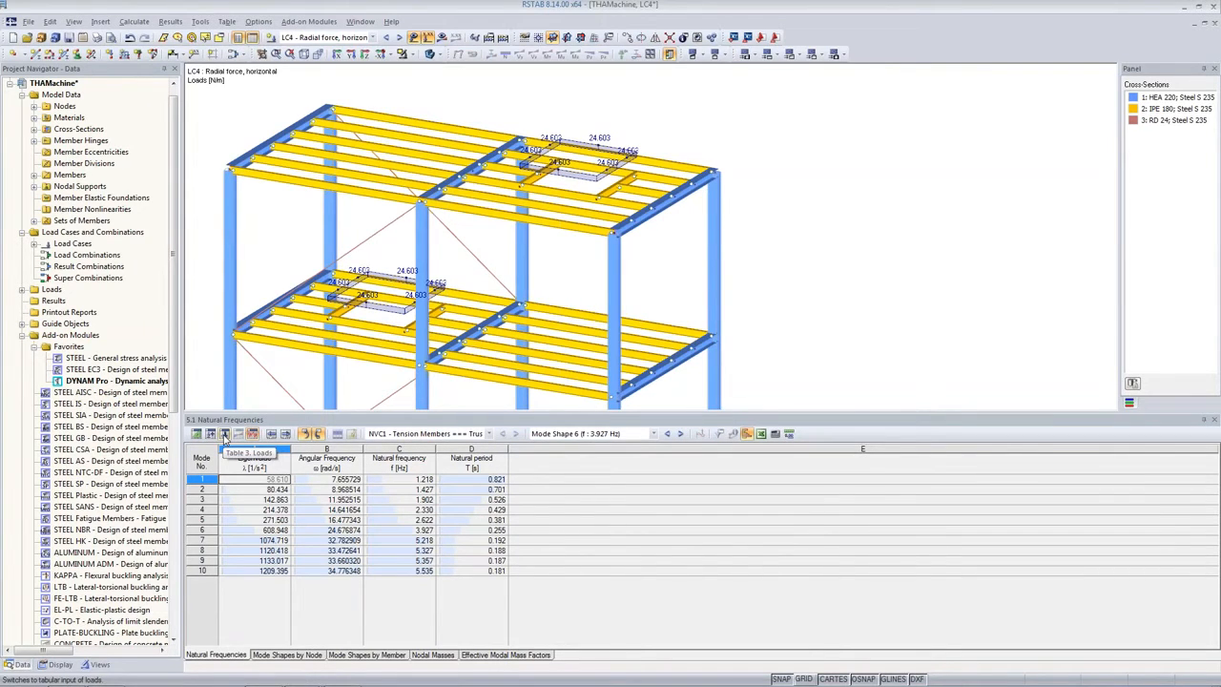
pyautogui.click(225, 435)
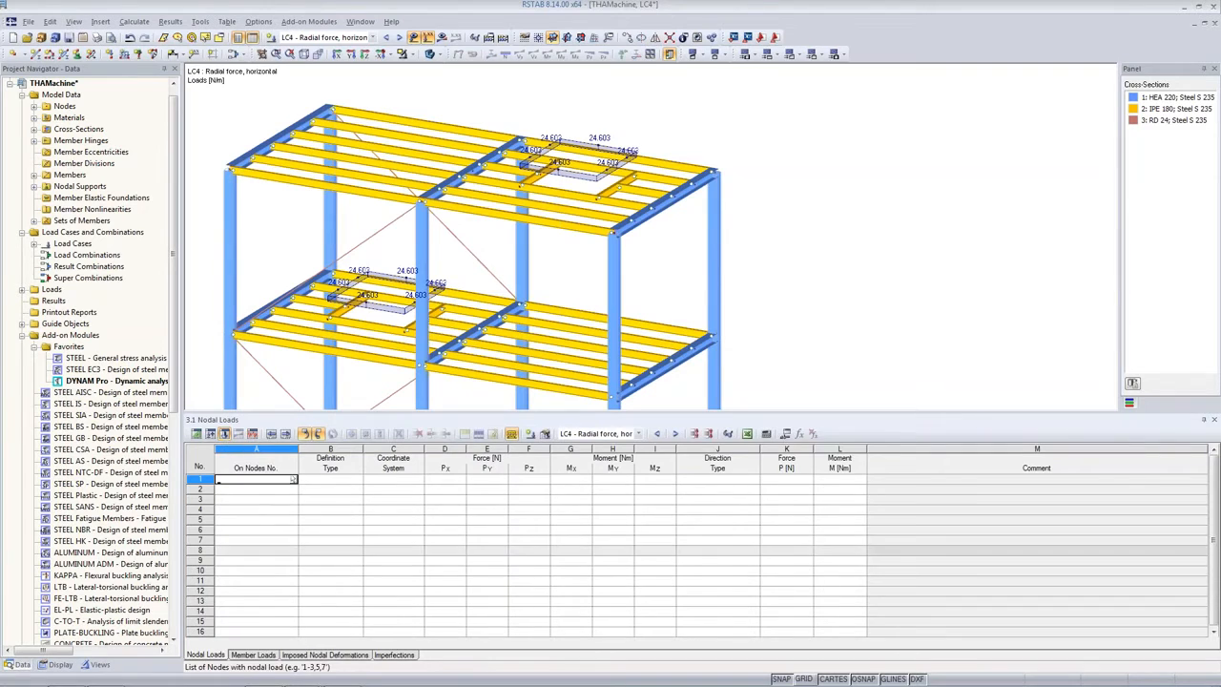
pyautogui.click(258, 657)
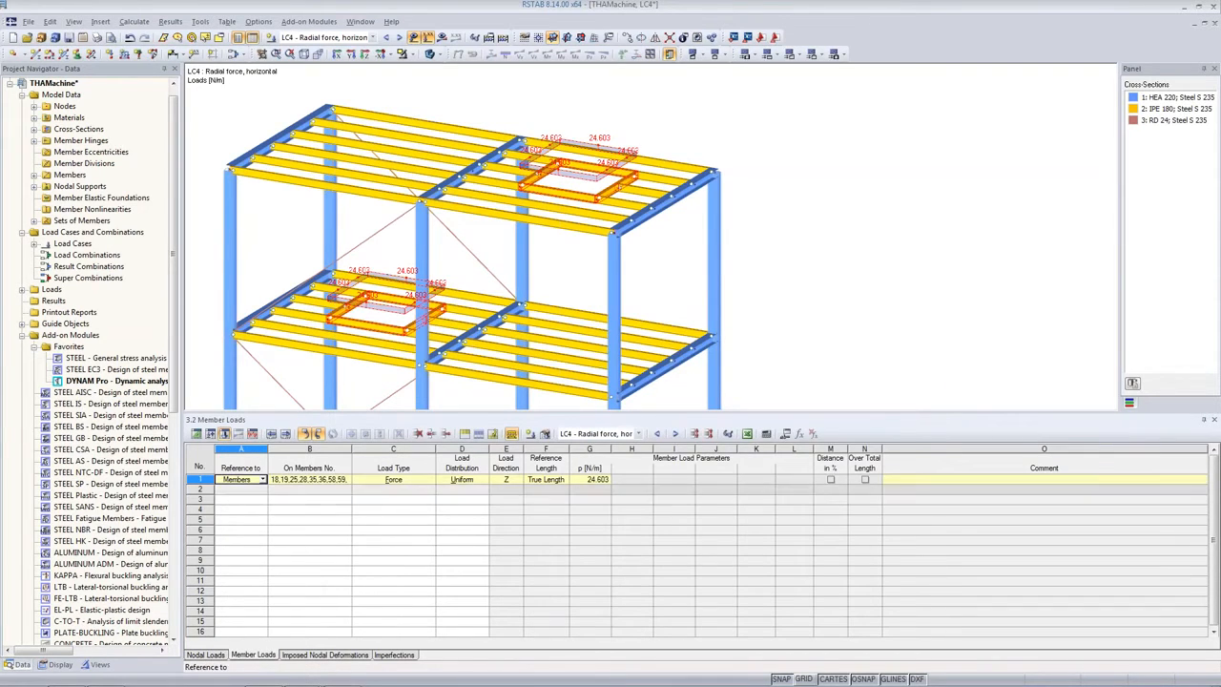
pyautogui.click(518, 482)
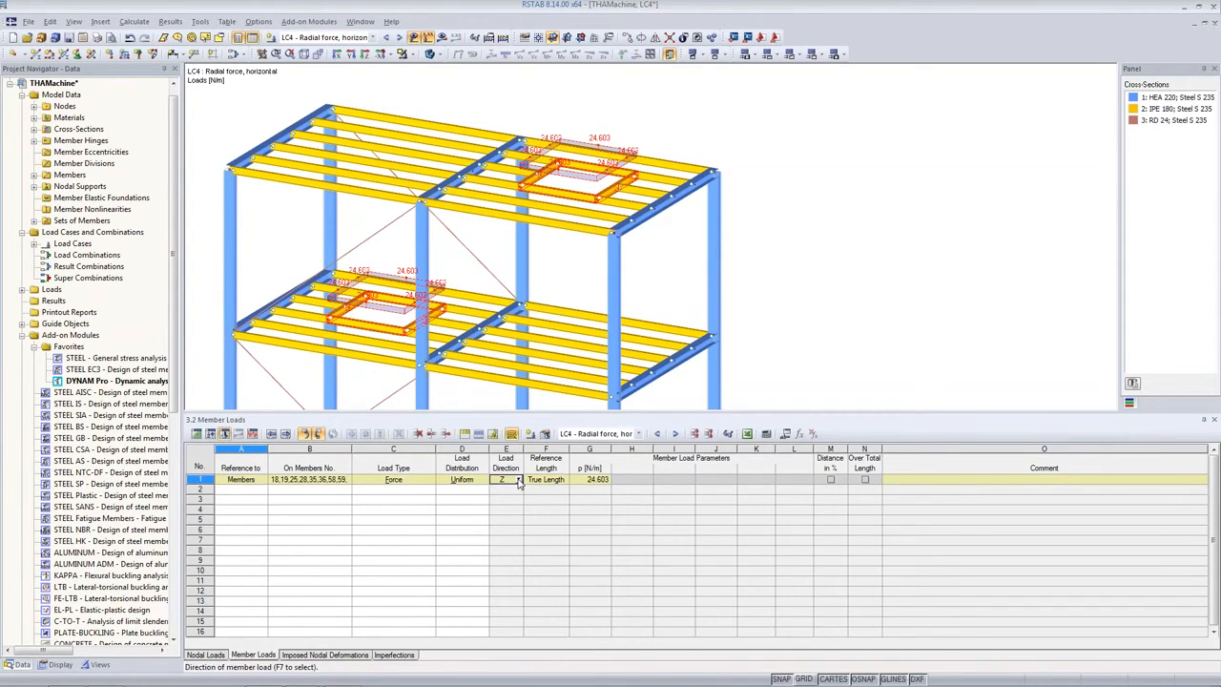
pyautogui.click(519, 481)
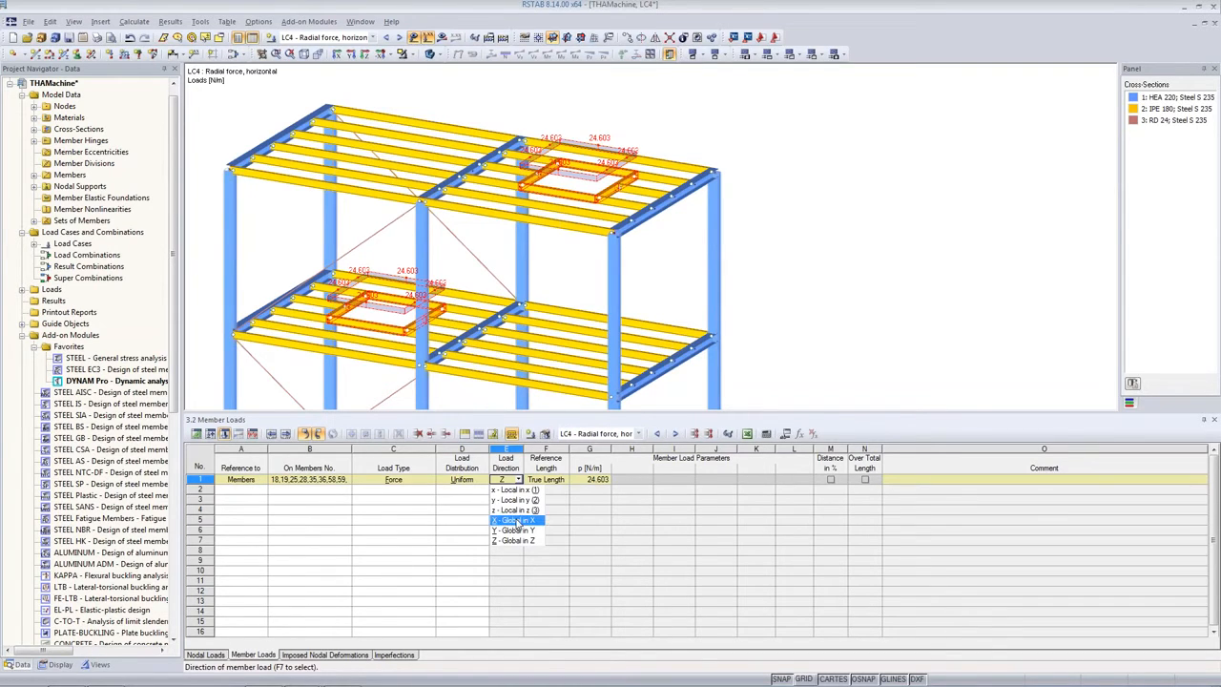
pyautogui.click(516, 521)
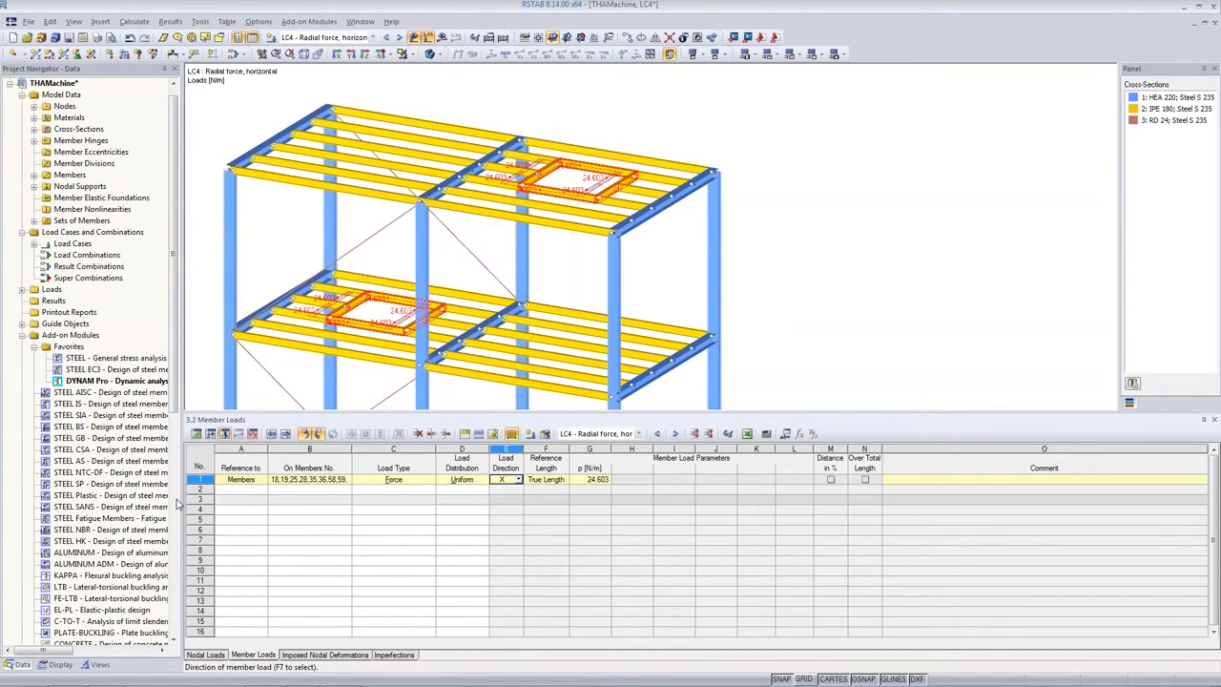
pyautogui.click(198, 479)
pyautogui.doubleClick(200, 479)
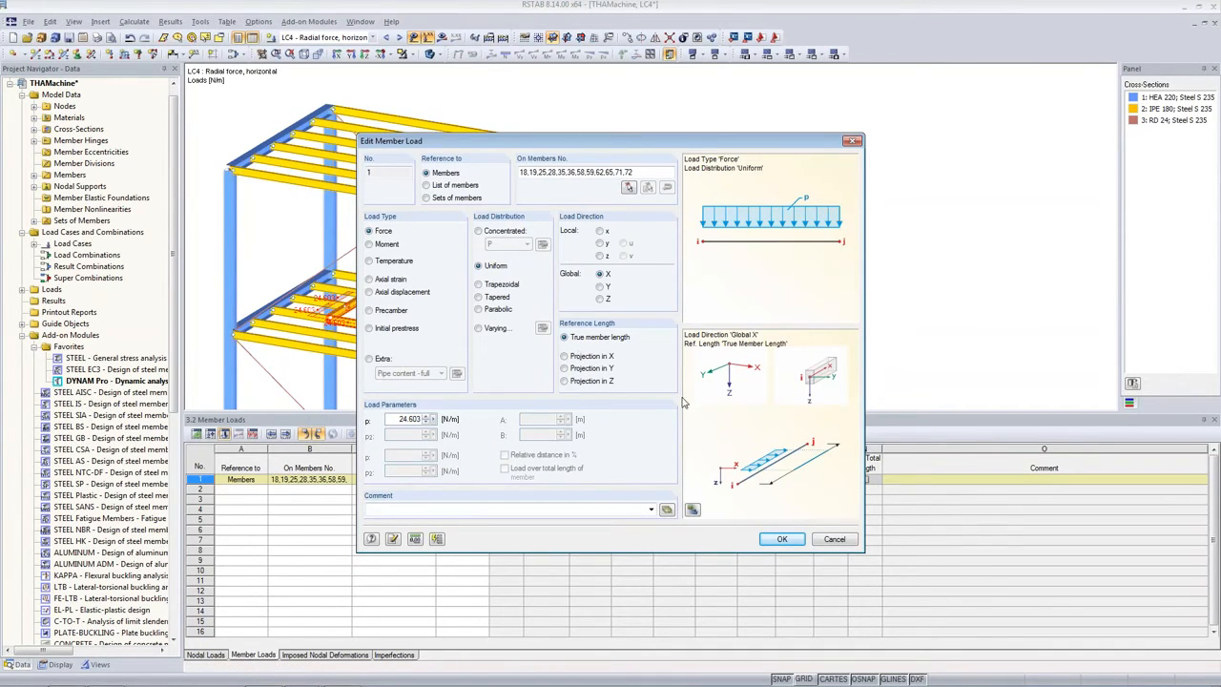
pyautogui.click(791, 541)
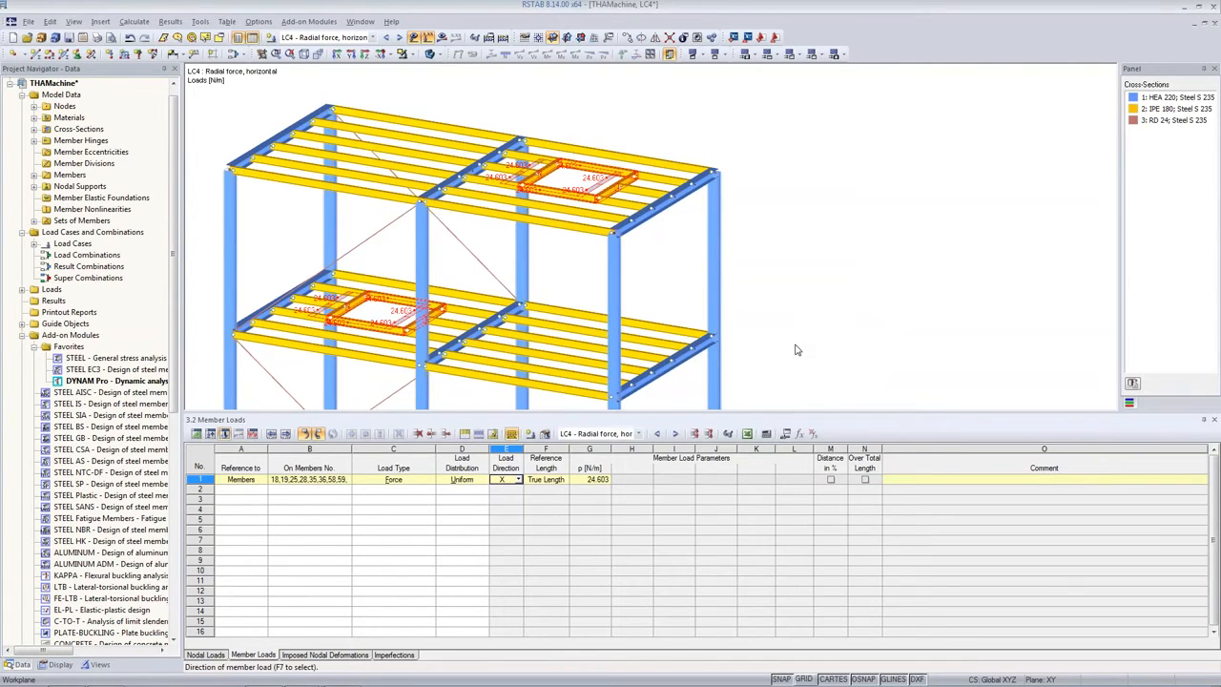
# - Compare the member loads of LC3 and LC4 on the whole frame by switching between the two load cases
pyautogui.moveTo(724, 420); pyautogui.dragTo(725, 528)
pyautogui.doubleClick(743, 530)
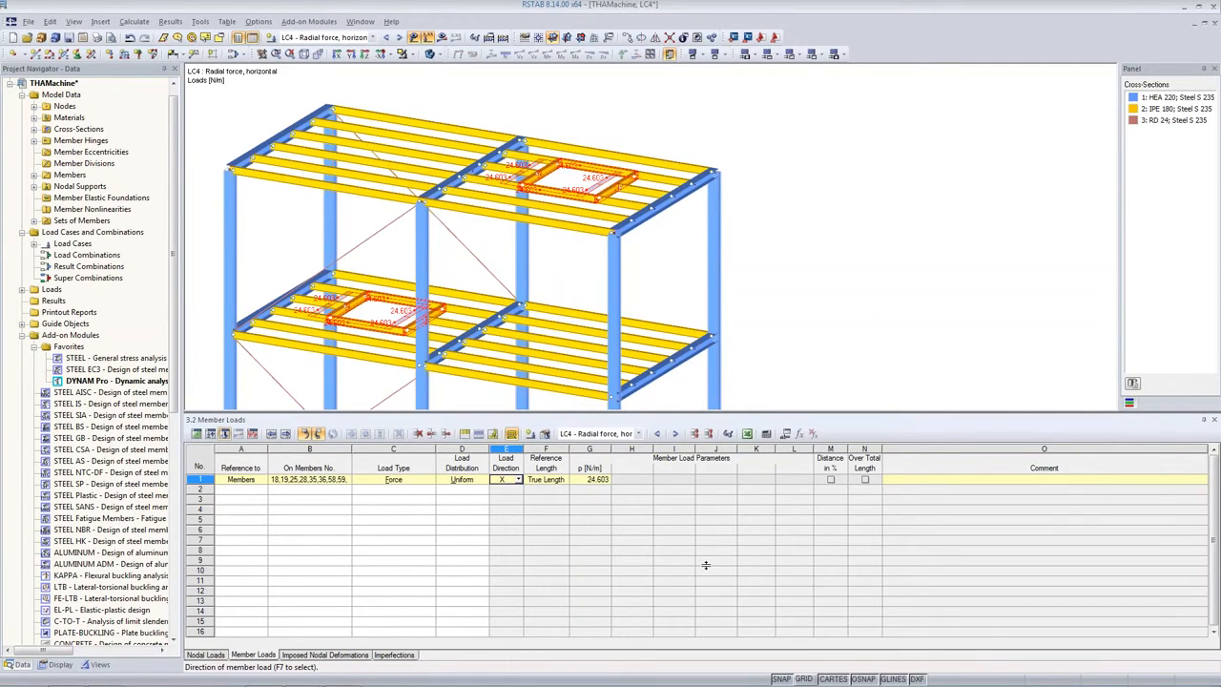
pyautogui.moveTo(706, 565); pyautogui.dragTo(706, 566)
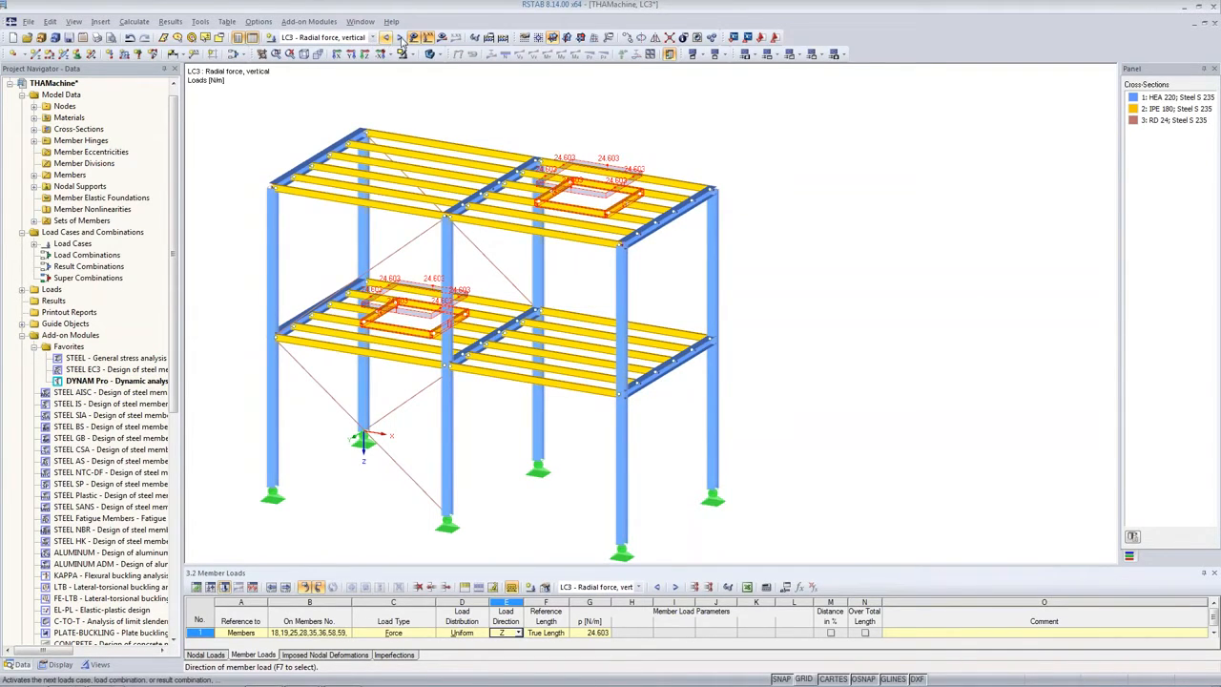
pyautogui.click(399, 39)
# - Give time diagram TD1 in DYNAM Pro an angular frequency of 24.609 rad/s and the description "vertical"
pyautogui.doubleClick(96, 382)
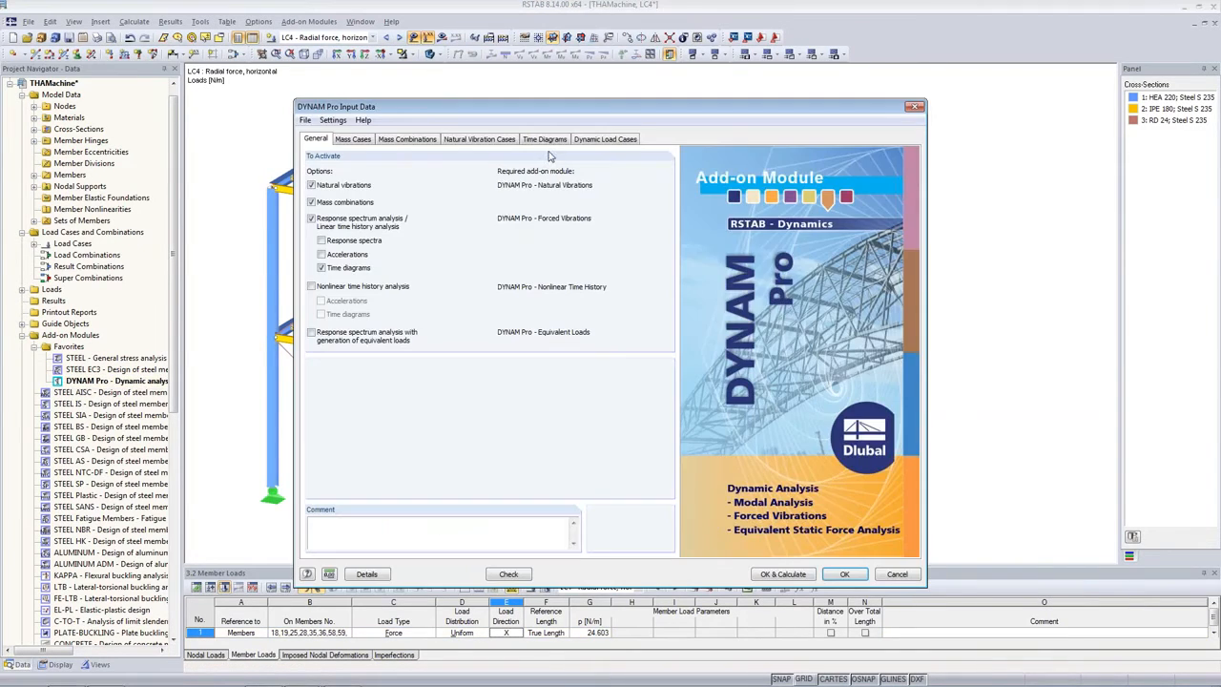
pyautogui.click(544, 138)
pyautogui.click(727, 238)
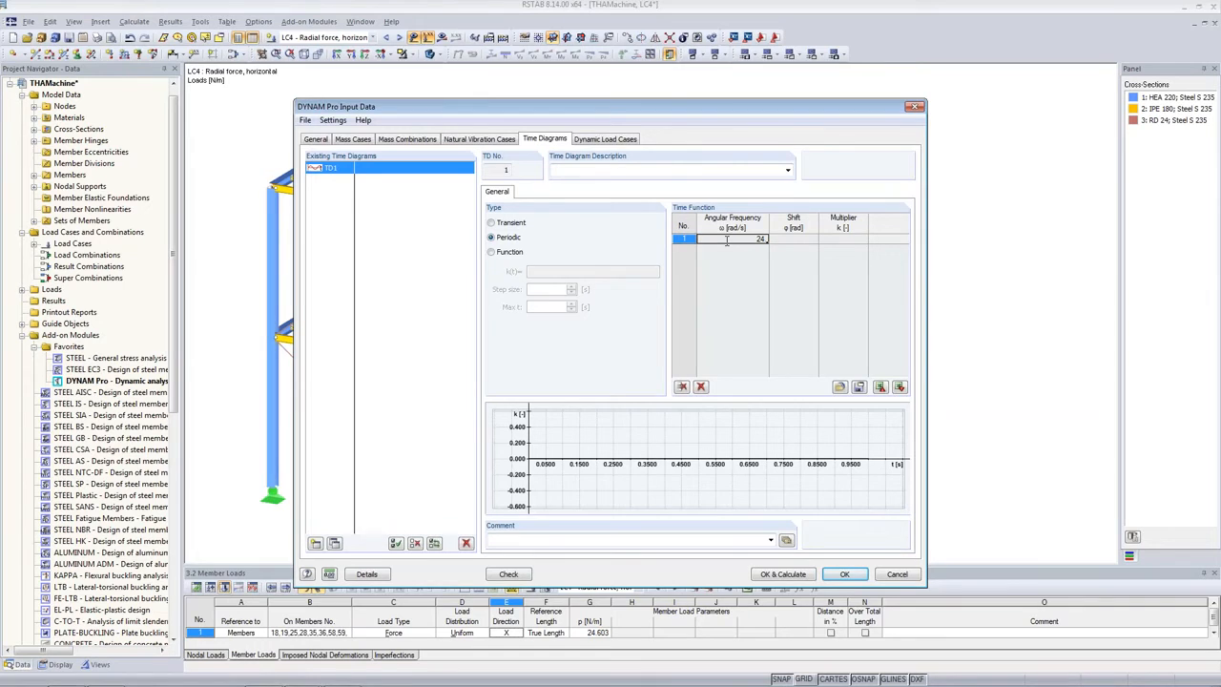
pyautogui.write('24.609')
pyautogui.press('Return')
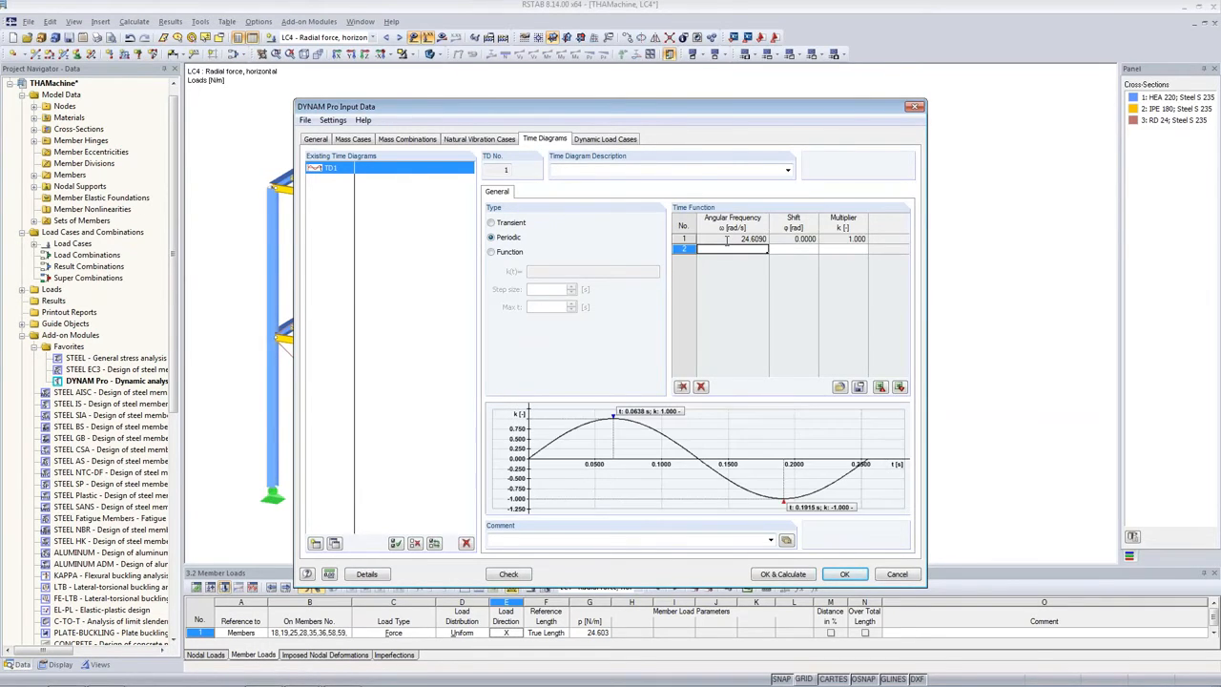
pyautogui.click(627, 168)
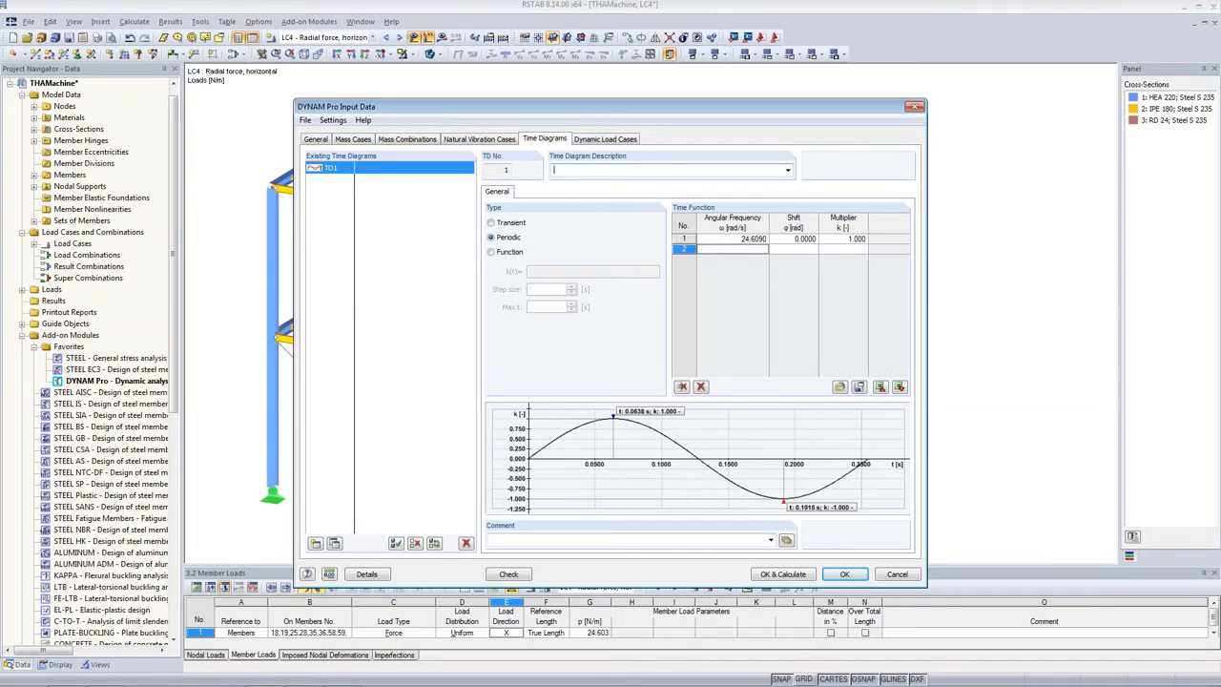
pyautogui.write('vertical')
# - Copy TD1 as time diagram TD2, describe it as "horizontal" and set its phase shift to 1.5708 rad
pyautogui.click(336, 543)
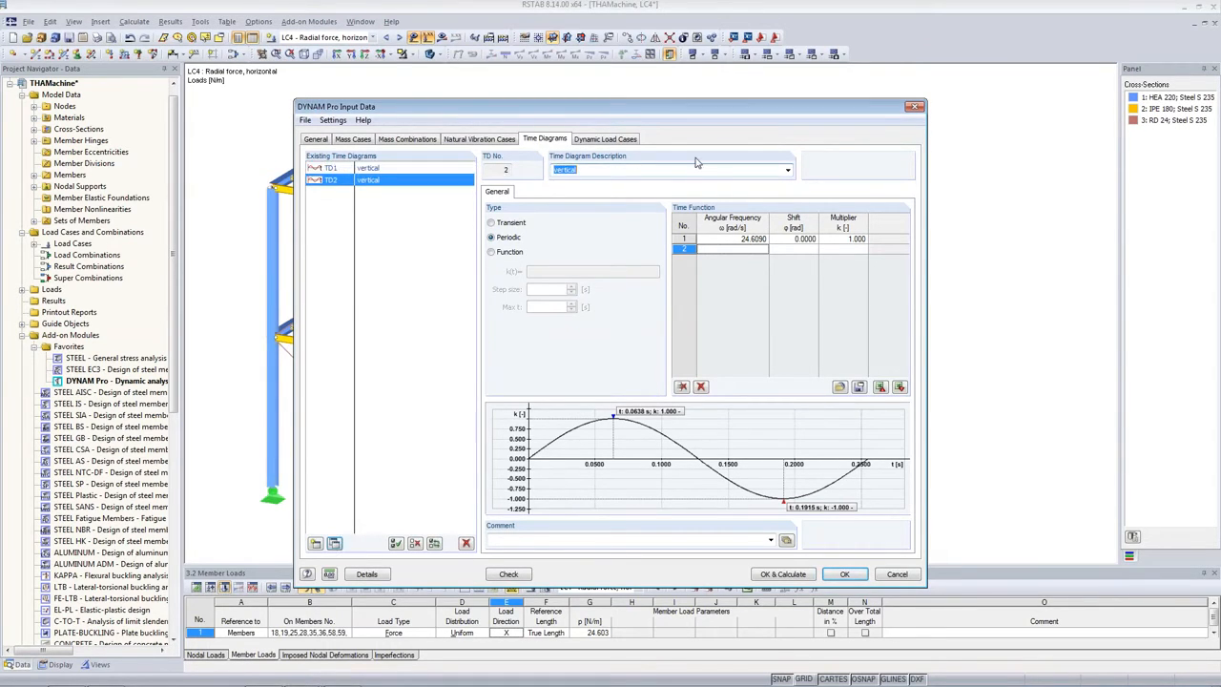
pyautogui.write('horizont')
pyautogui.click(782, 238)
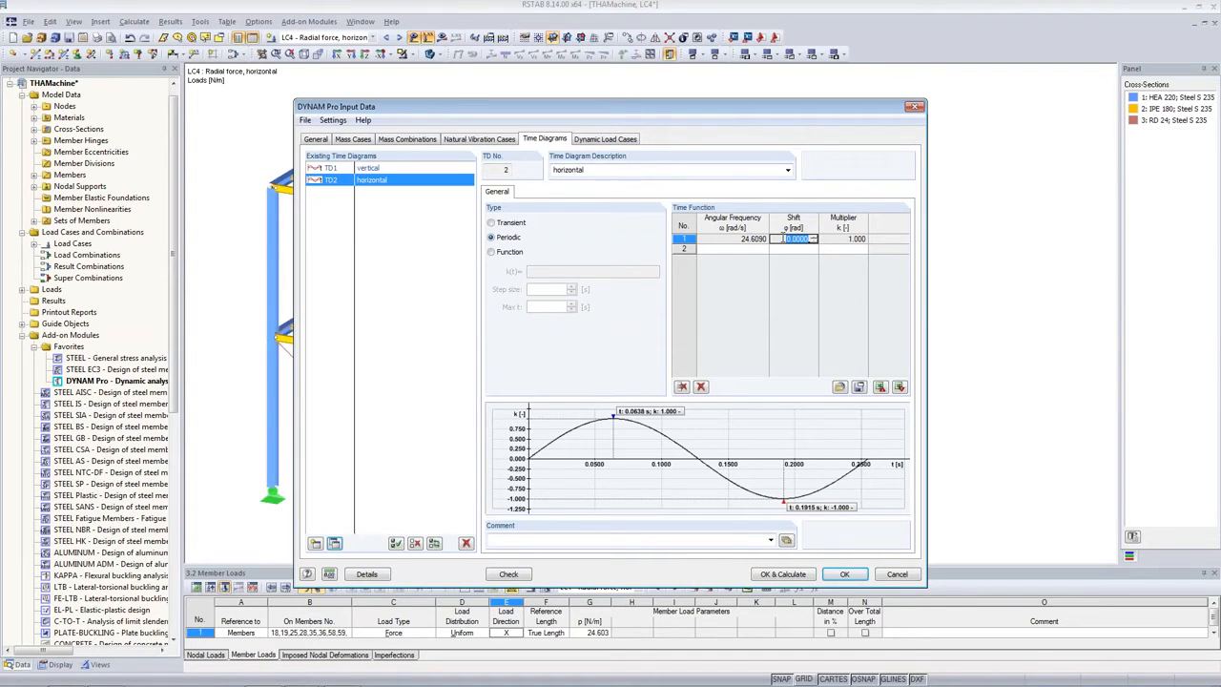
pyautogui.write('1.5708')
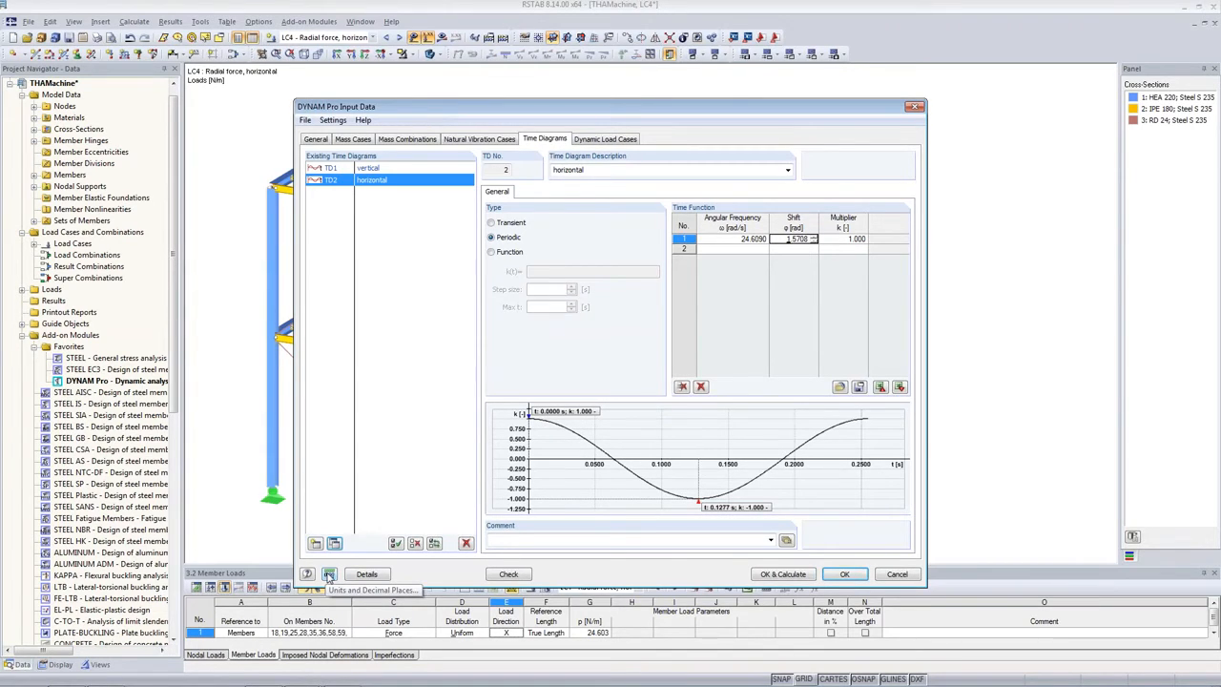
# - Change the DYNAM Pro unit for dynamic load rotations to degrees and check TD2's time function values
pyautogui.click(328, 574)
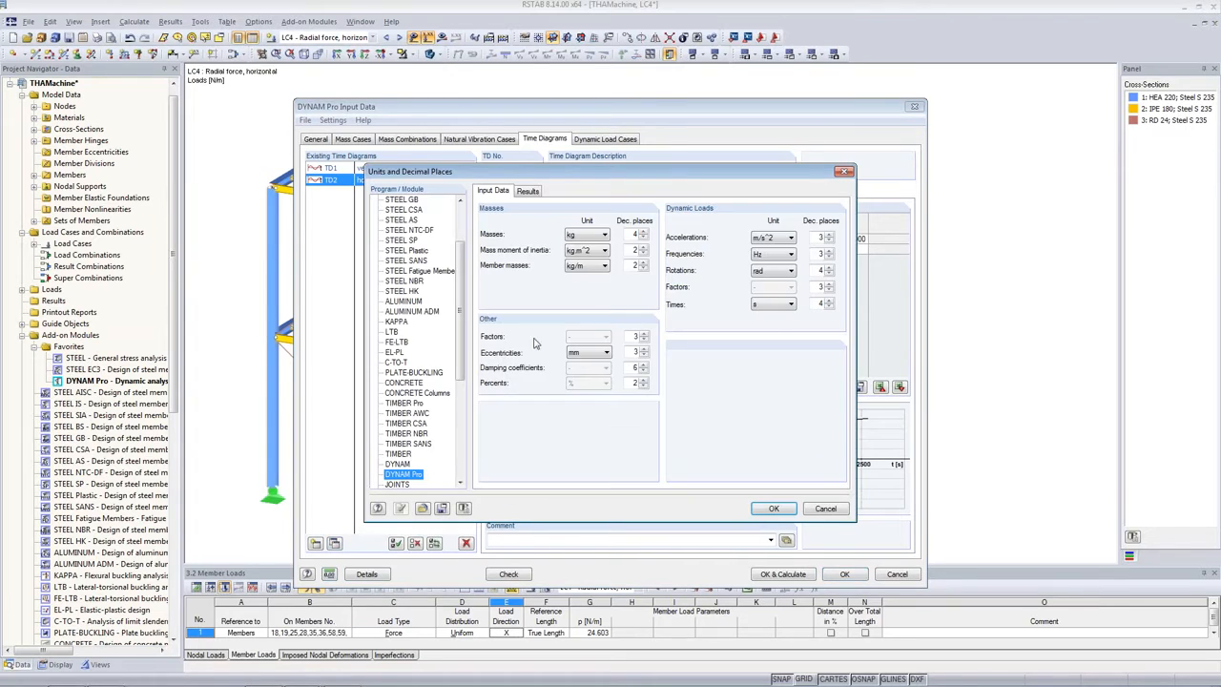
pyautogui.click(771, 273)
pyautogui.click(769, 296)
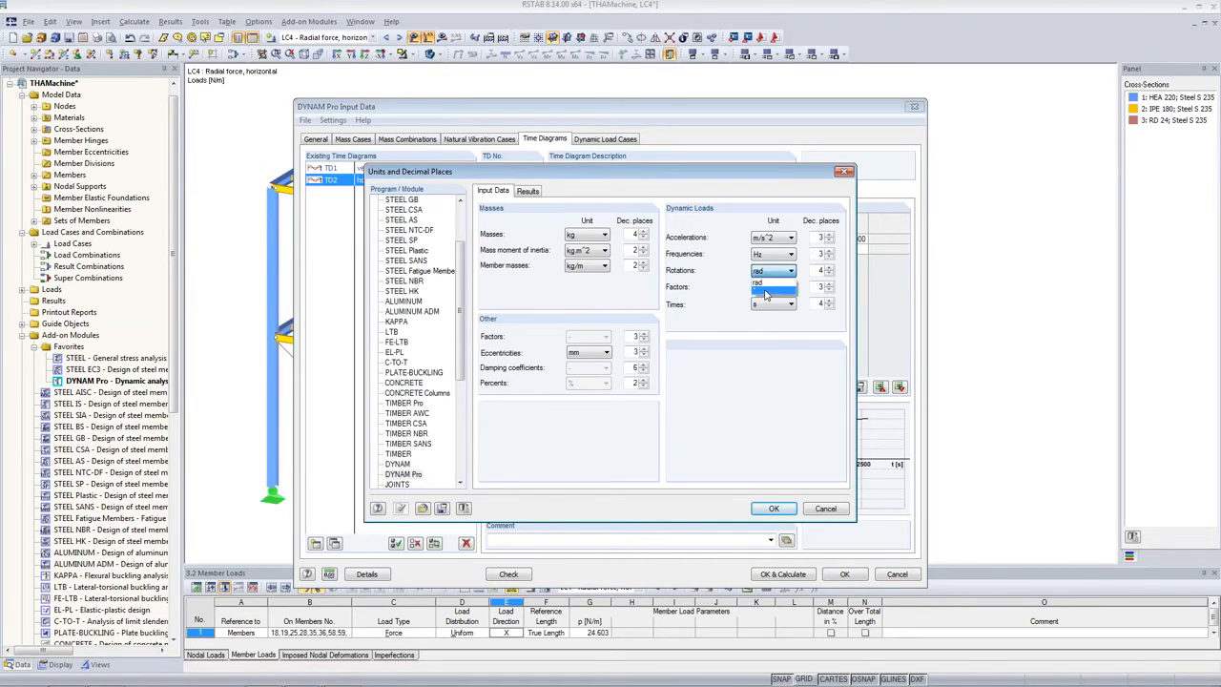
pyautogui.click(774, 508)
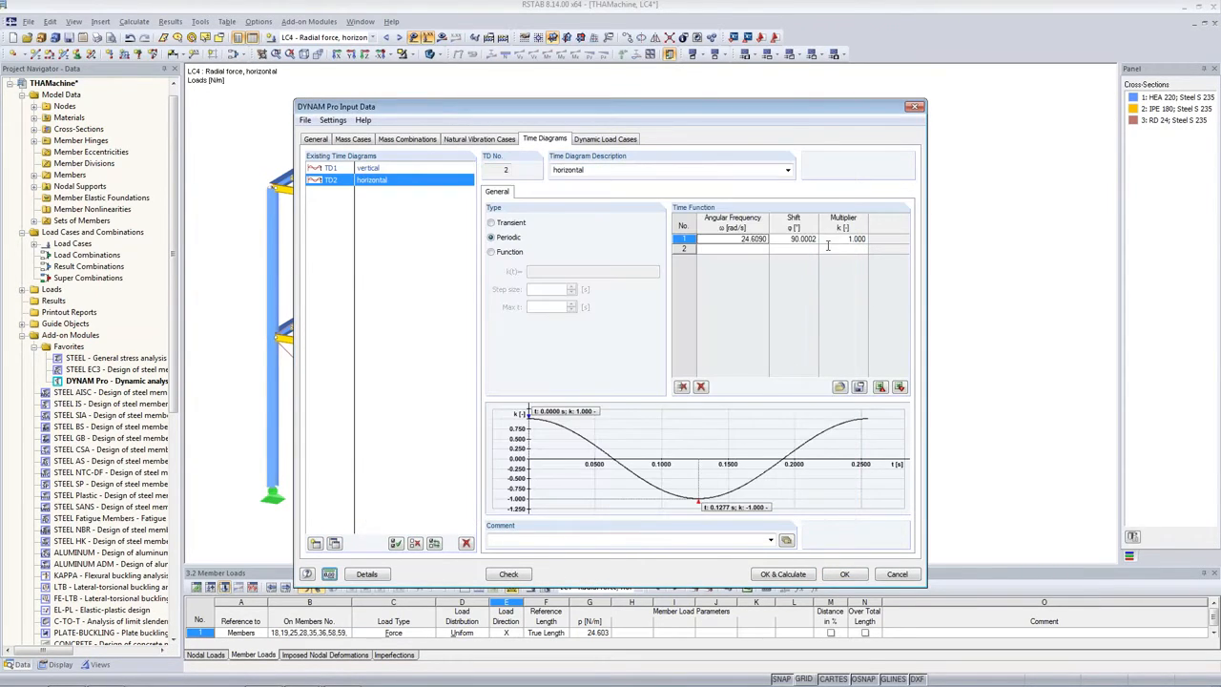
pyautogui.click(845, 239)
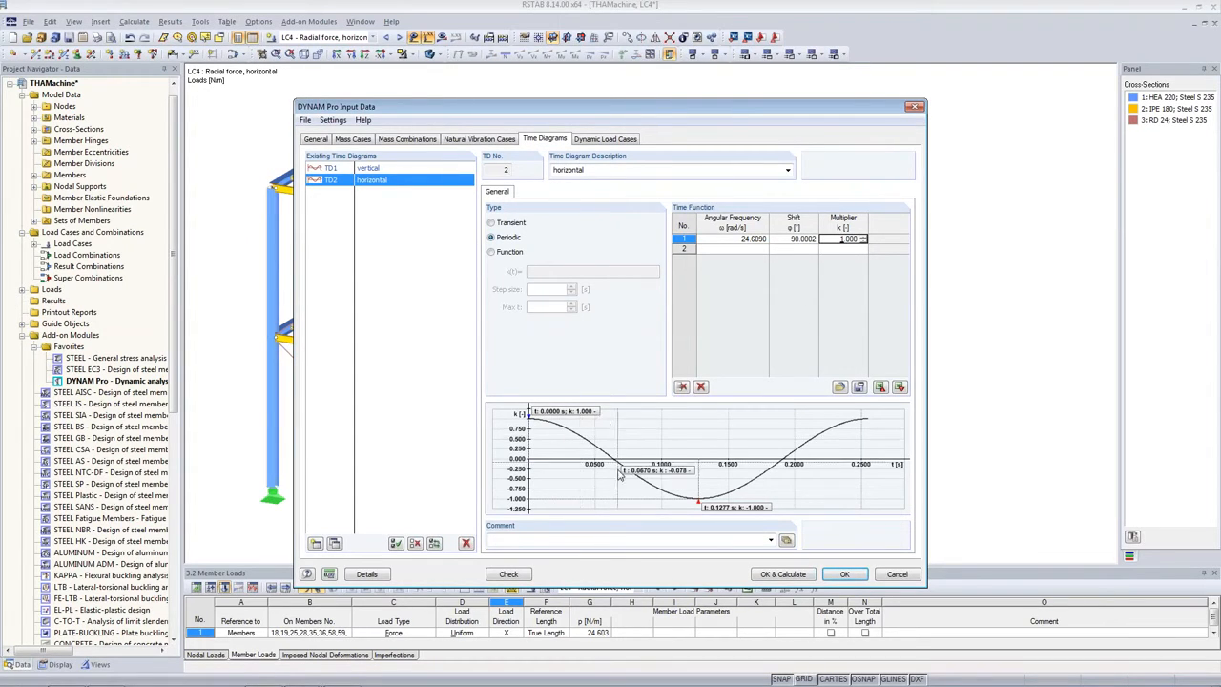
# - Assign load case LC3 with time diagram TD1 as the first time diagram set of dynamic load case DLC1
pyautogui.click(591, 141)
pyautogui.click(572, 194)
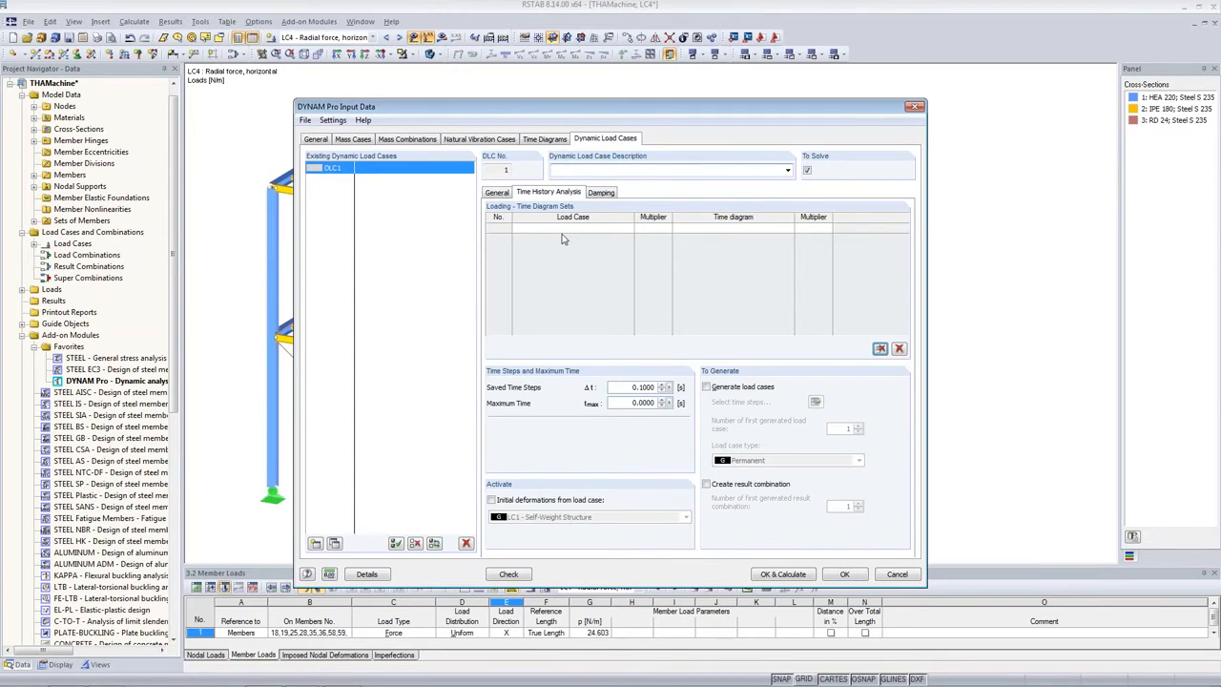
pyautogui.click(567, 231)
pyautogui.click(629, 229)
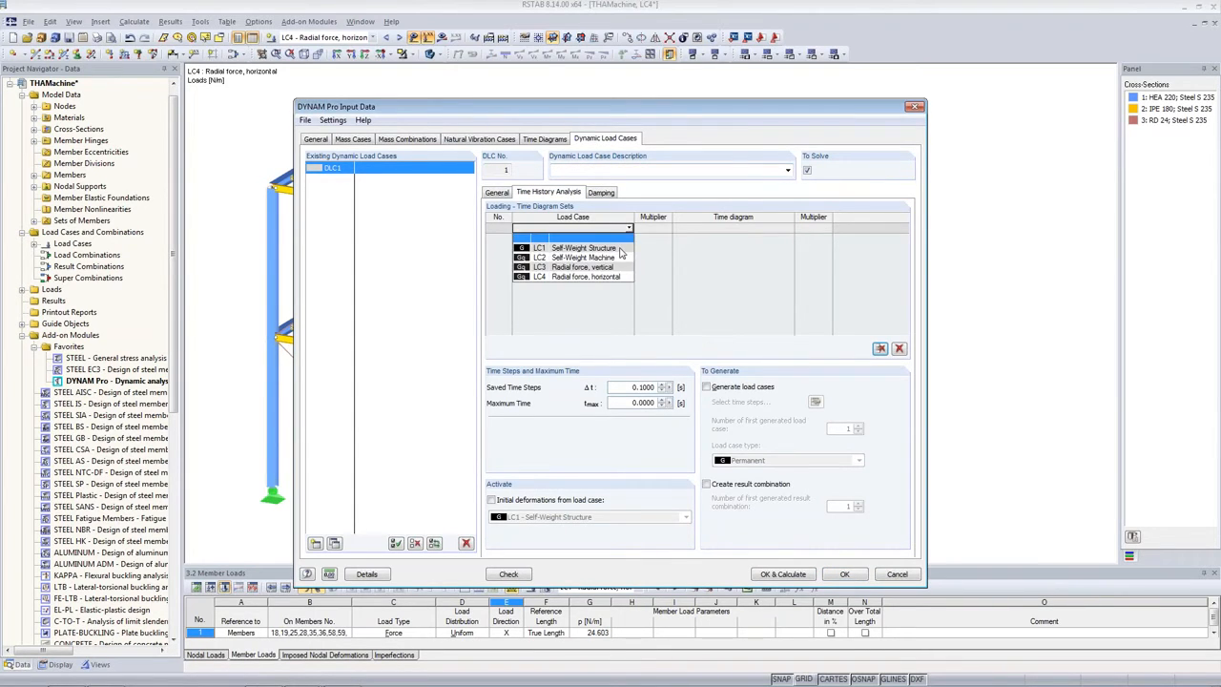
pyautogui.click(620, 267)
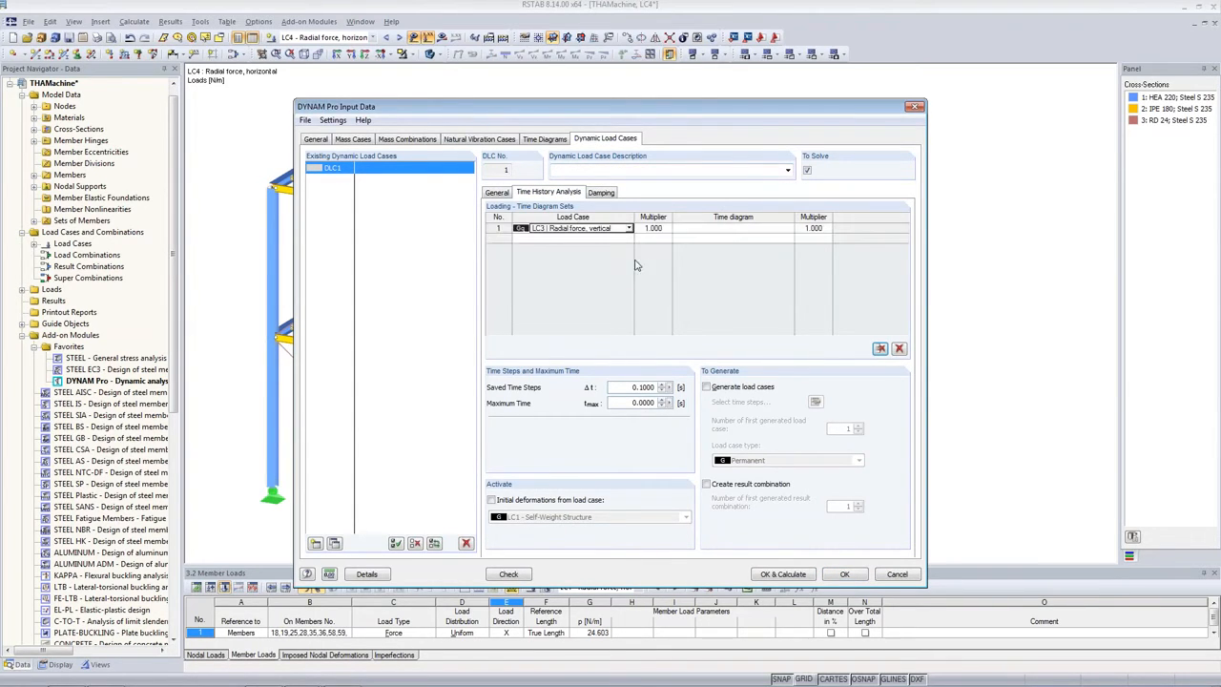
pyautogui.click(761, 230)
pyautogui.click(790, 228)
pyautogui.click(779, 248)
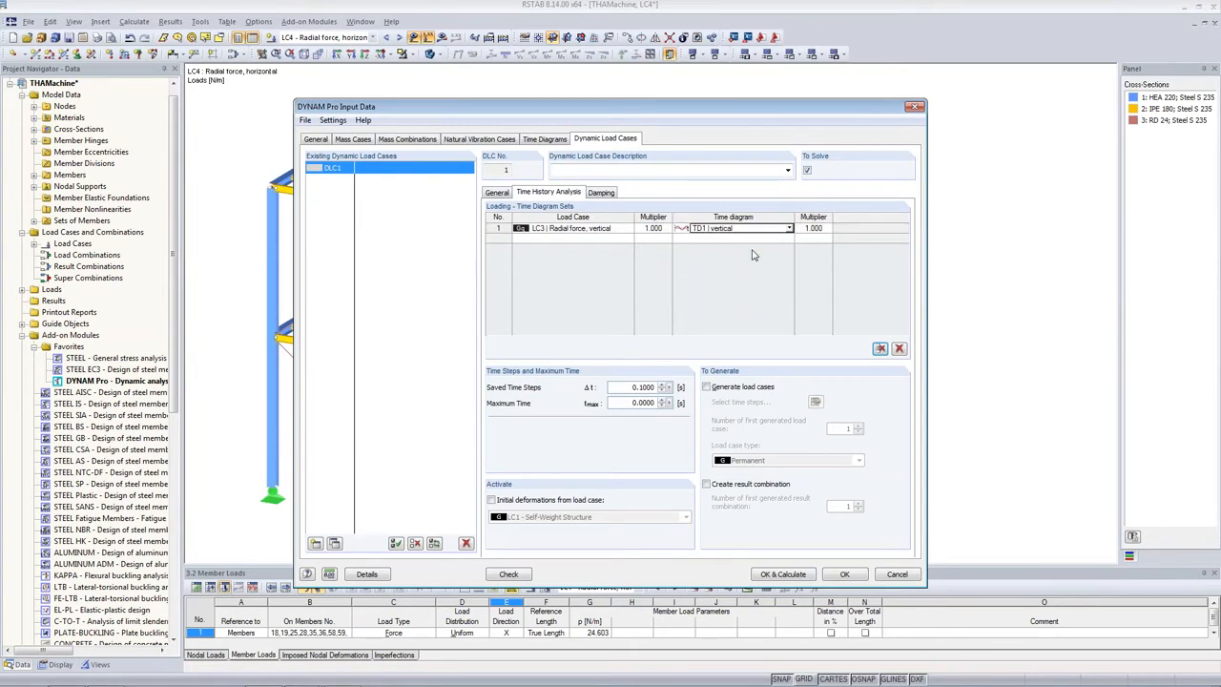
# - Add load case LC4 with time diagram TD2 as the second time diagram set of dynamic load case DLC1
pyautogui.click(591, 239)
pyautogui.click(628, 239)
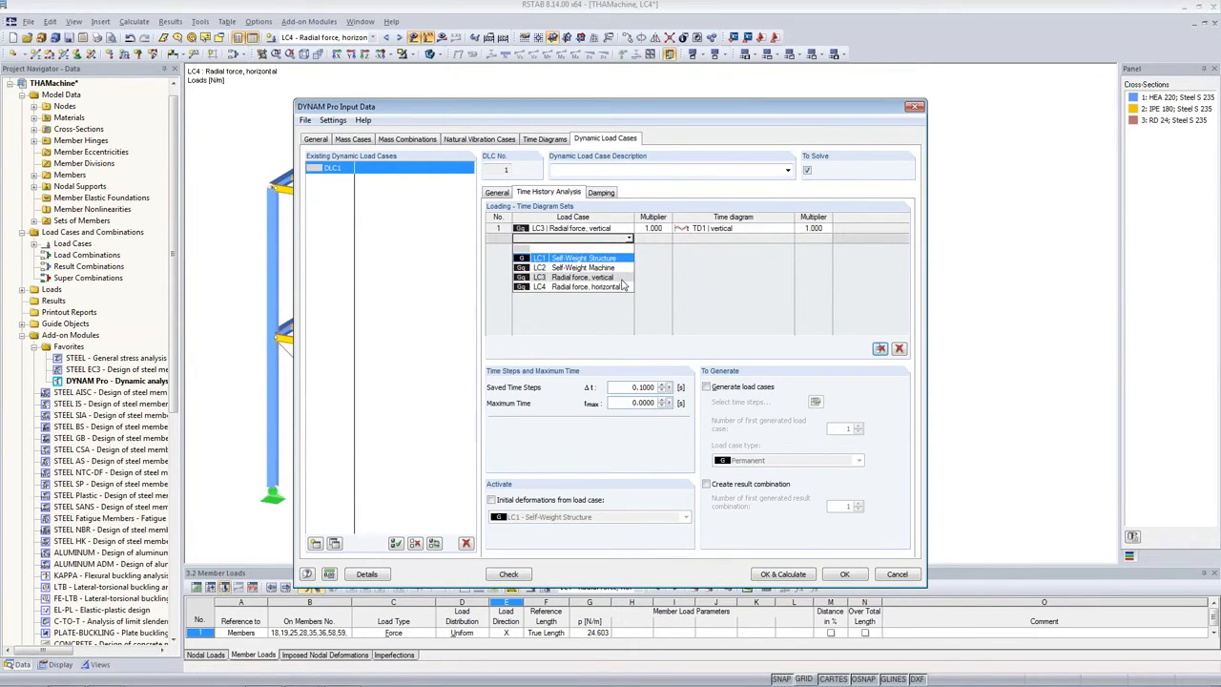
pyautogui.click(572, 288)
pyautogui.click(734, 239)
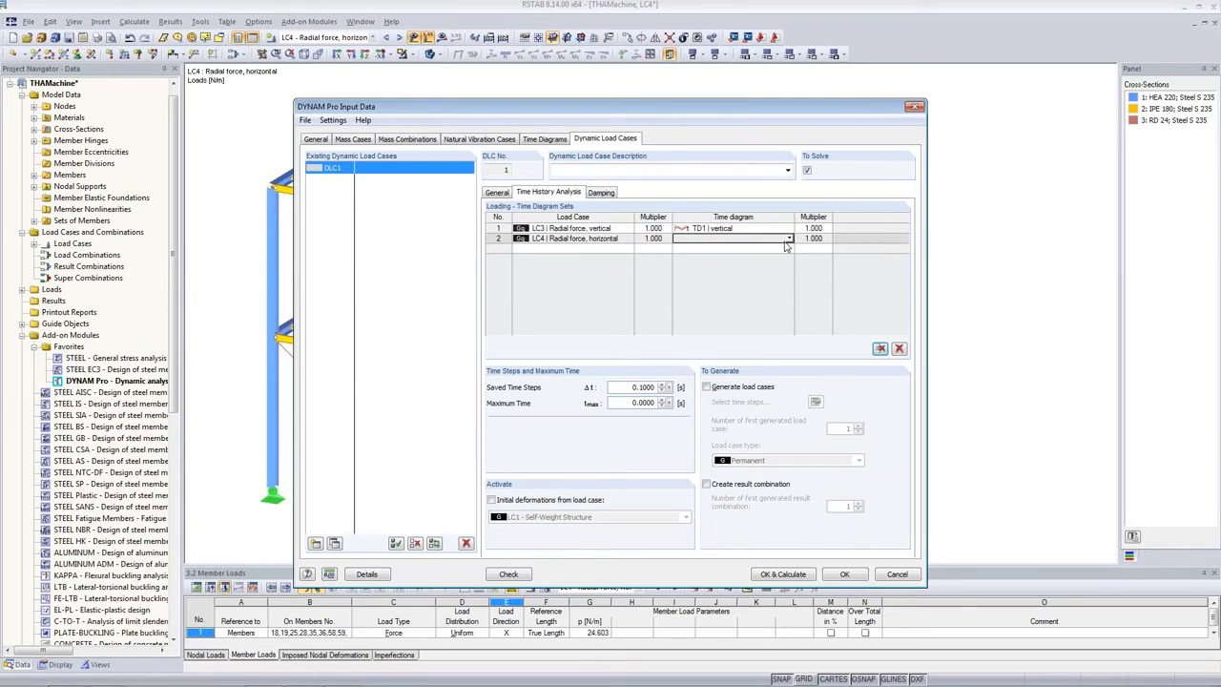
pyautogui.click(789, 238)
pyautogui.click(769, 268)
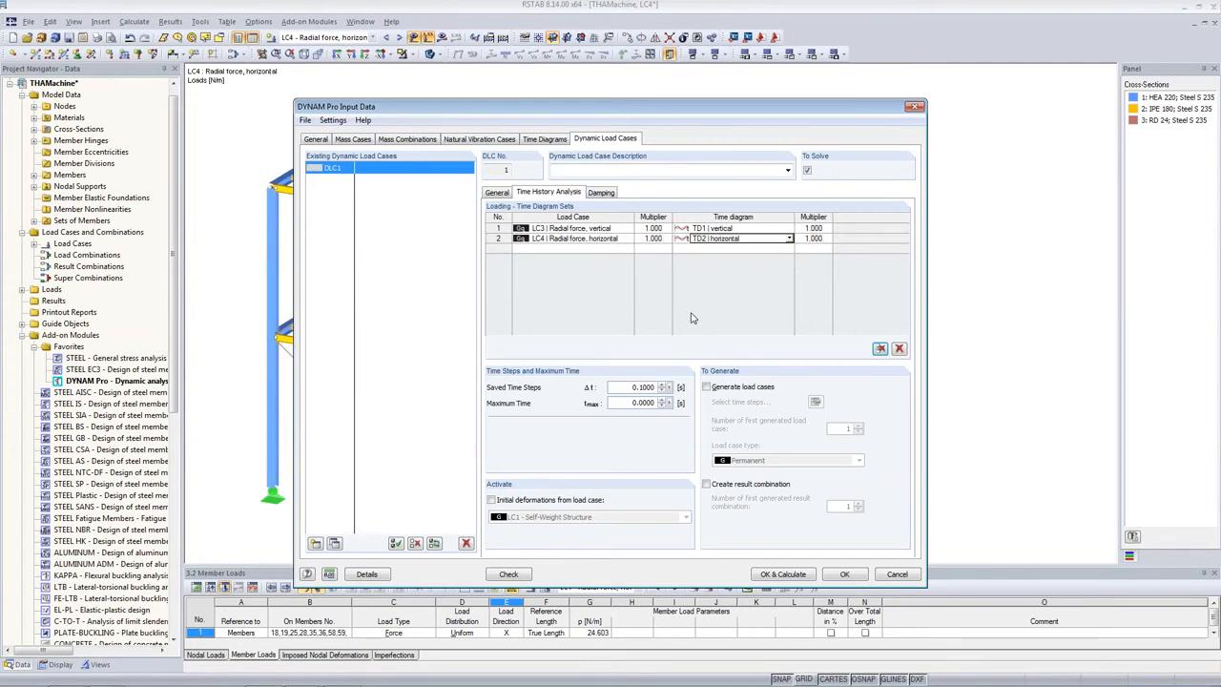
# - Describe DLC1 as "Linear Analysis" and set its time diagram method to linear implicit Newmark analysis
pyautogui.click(634, 170)
pyautogui.write('Linear Analysis')
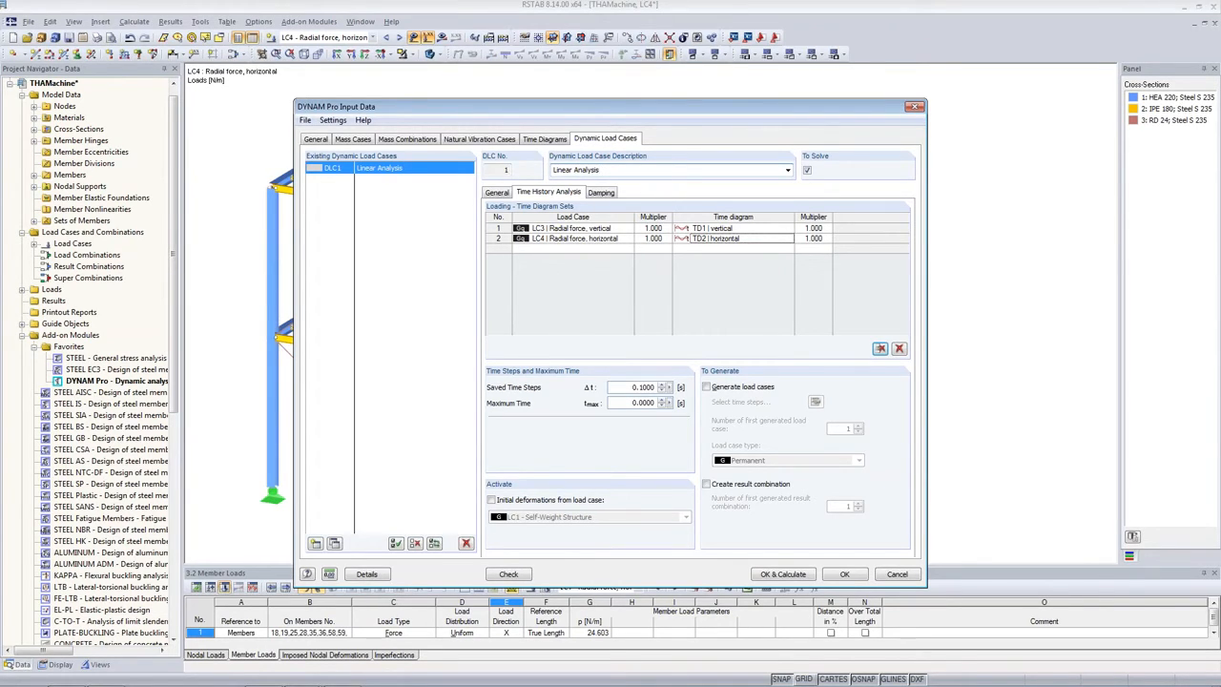
pyautogui.click(496, 192)
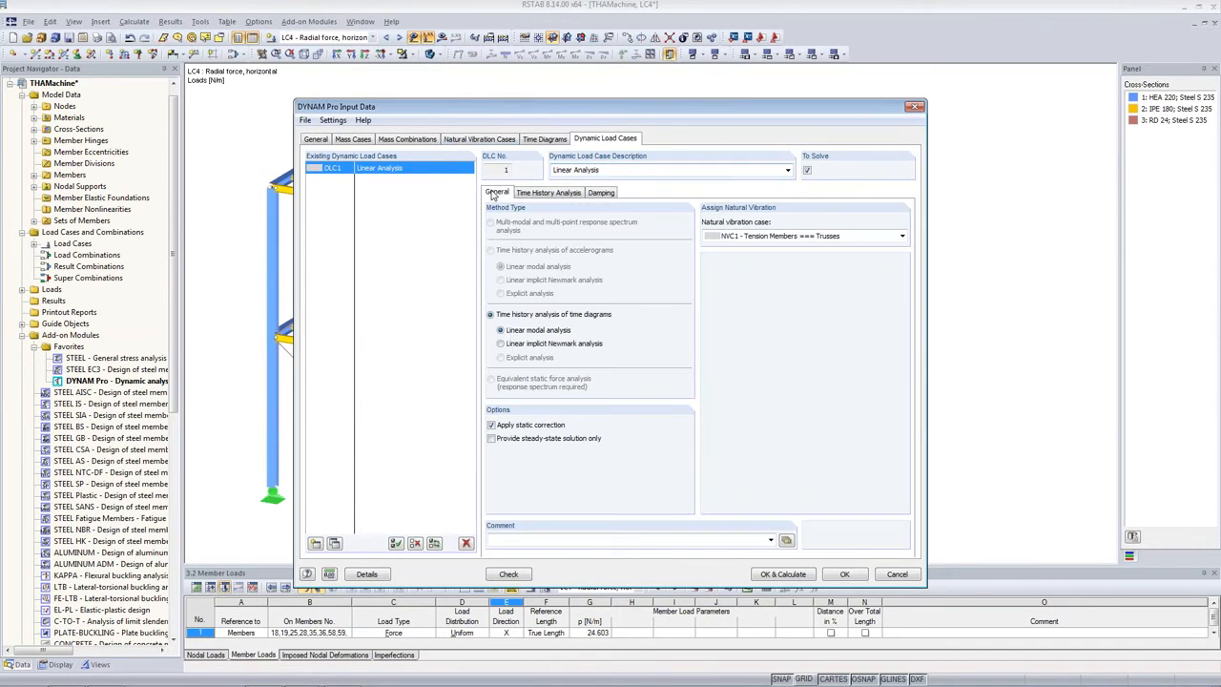
pyautogui.click(500, 344)
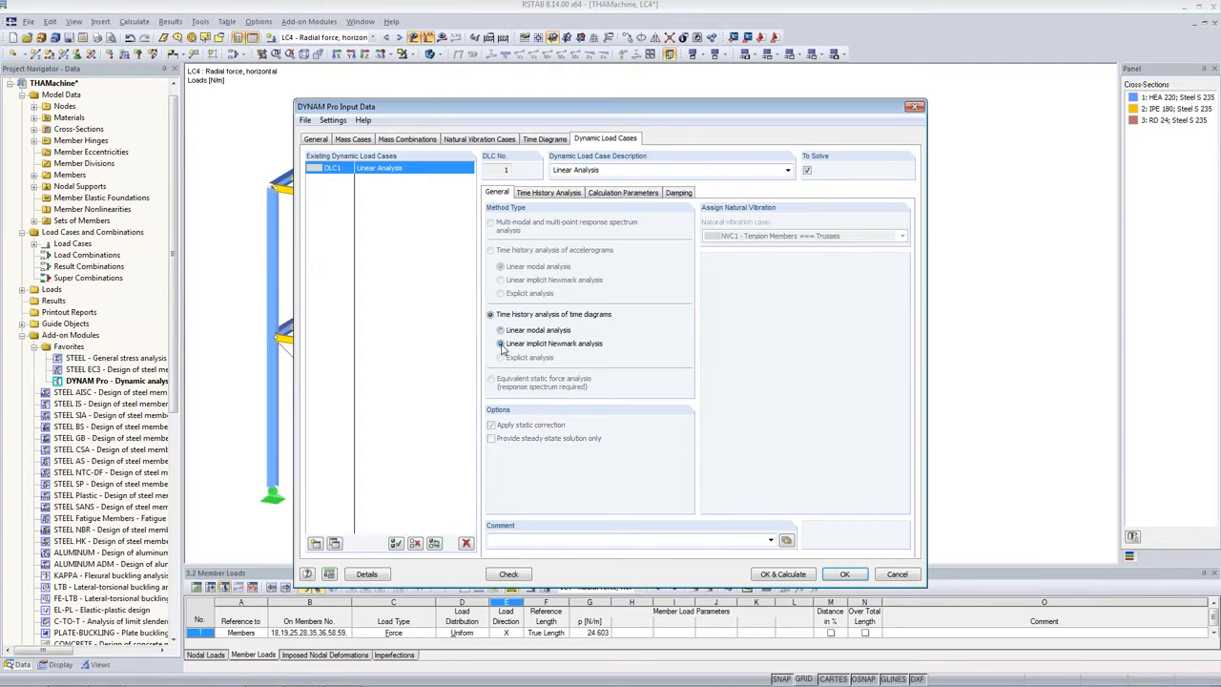
# - Set DLC1's saved time steps to 0.01 s and its maximum time to 10 s
pyautogui.click(548, 195)
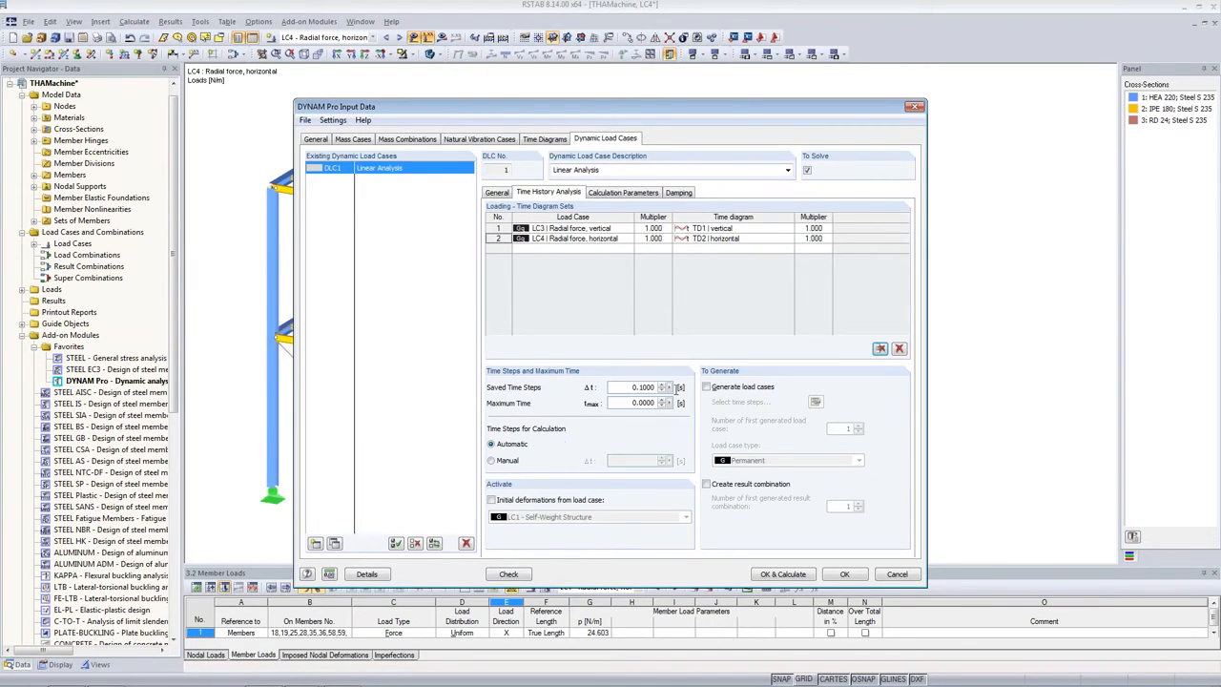
pyautogui.write('0.01')
pyautogui.press('Tab')
pyautogui.write('10')
pyautogui.press('Tab')
# - Switch DLC1's time steps for calculation to manual with a step of 0.0125 s
pyautogui.click(498, 193)
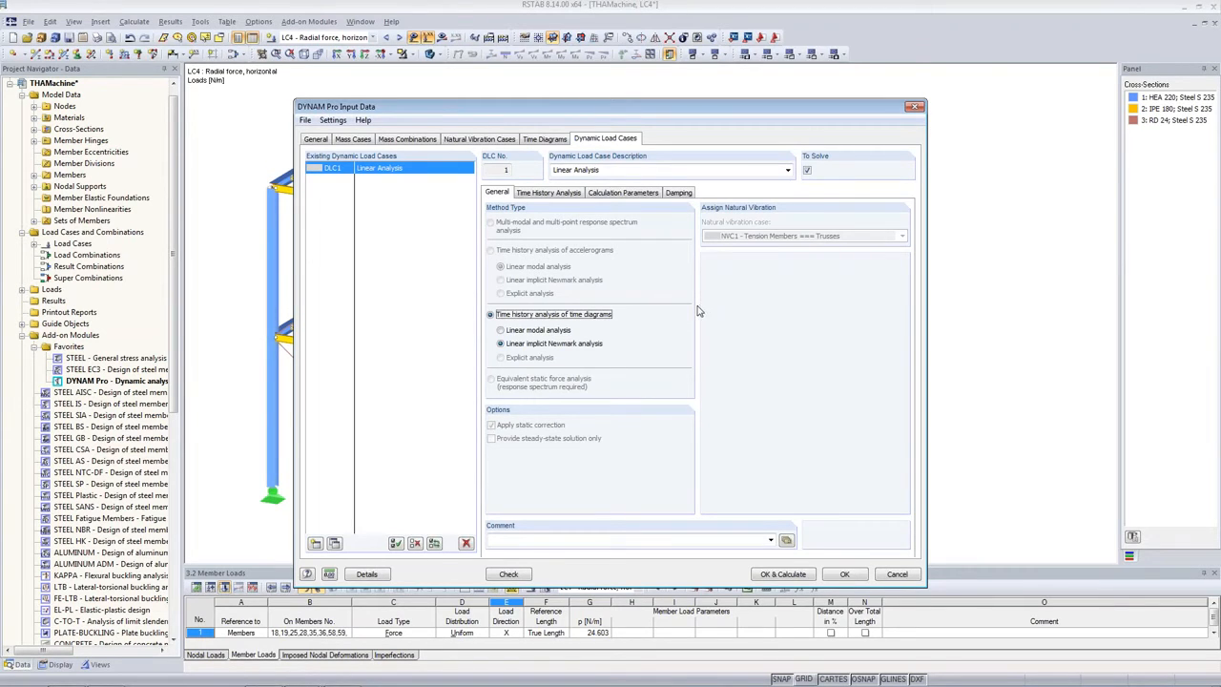
pyautogui.click(542, 196)
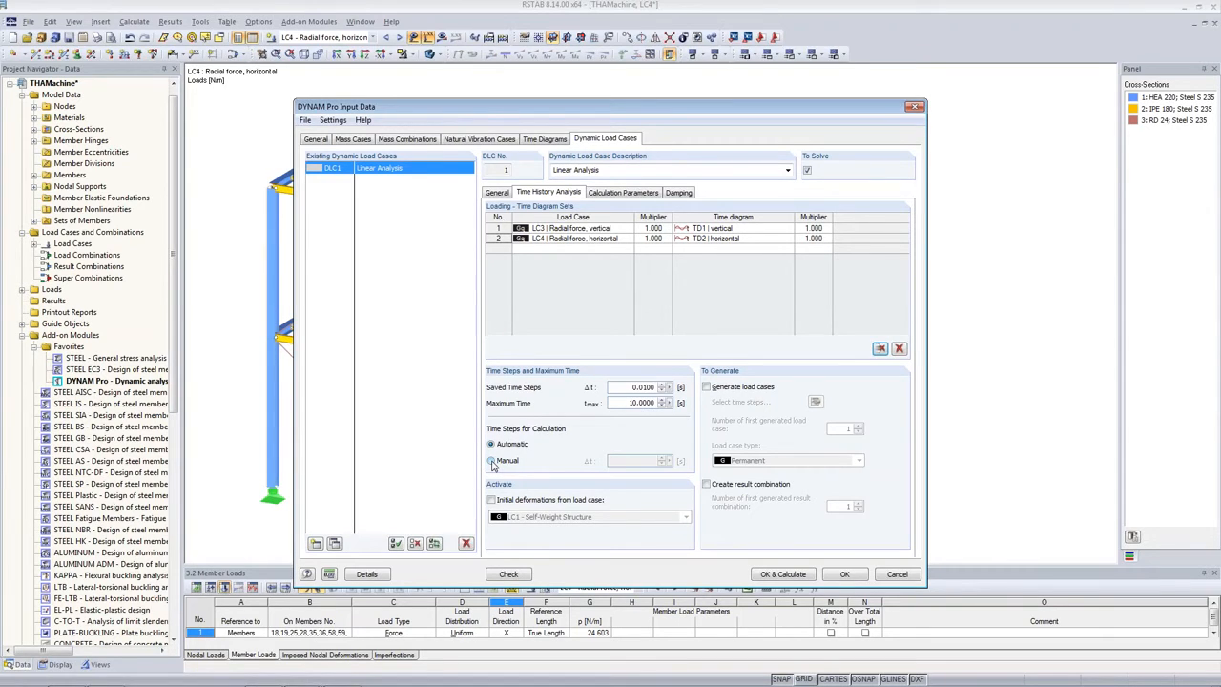
pyautogui.click(493, 462)
pyautogui.doubleClick(621, 463)
pyautogui.write('0.0125')
pyautogui.press('Tab')
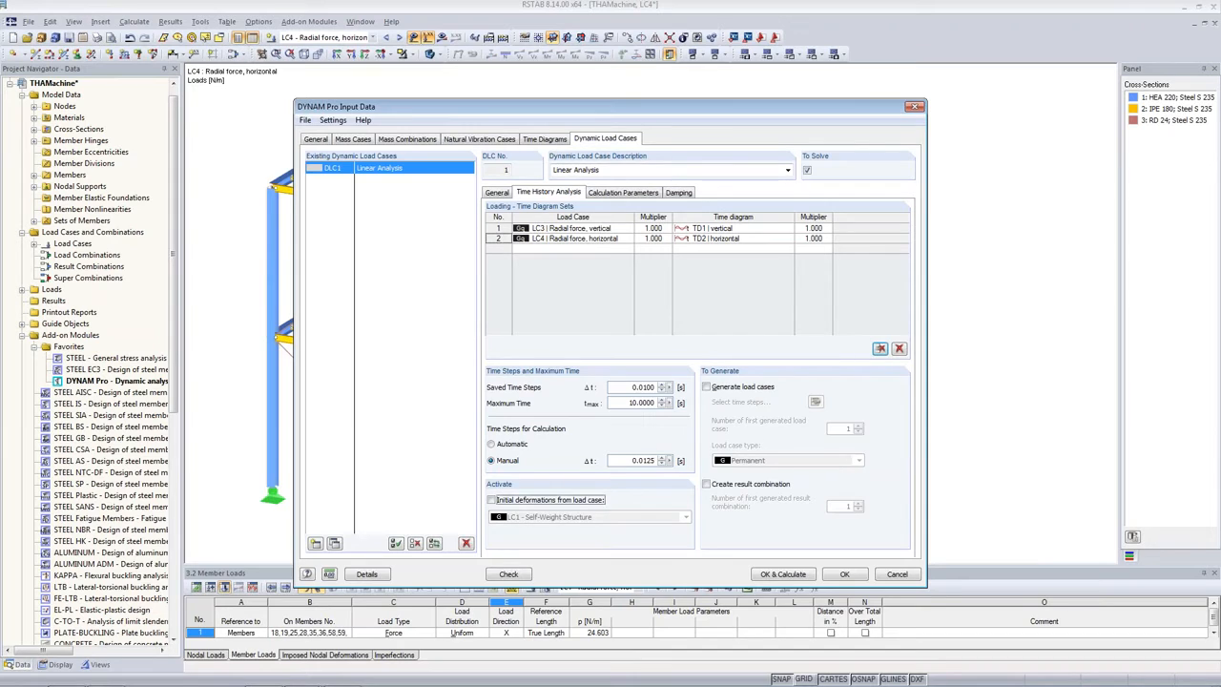
pyautogui.click(620, 460)
pyautogui.moveTo(659, 387); pyautogui.dragTo(632, 388)
pyautogui.click(632, 387)
# - Use mass combination MCO1 - Self-Weight as the acting masses of DLC1
pyautogui.click(641, 193)
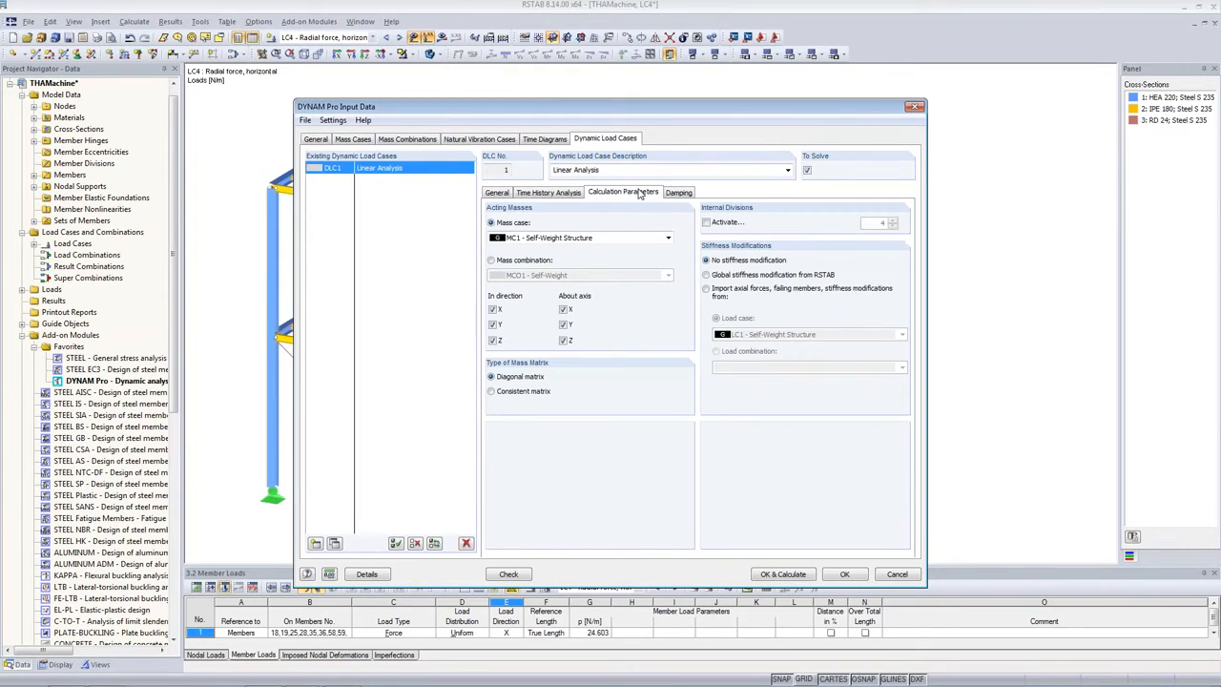
pyautogui.click(511, 263)
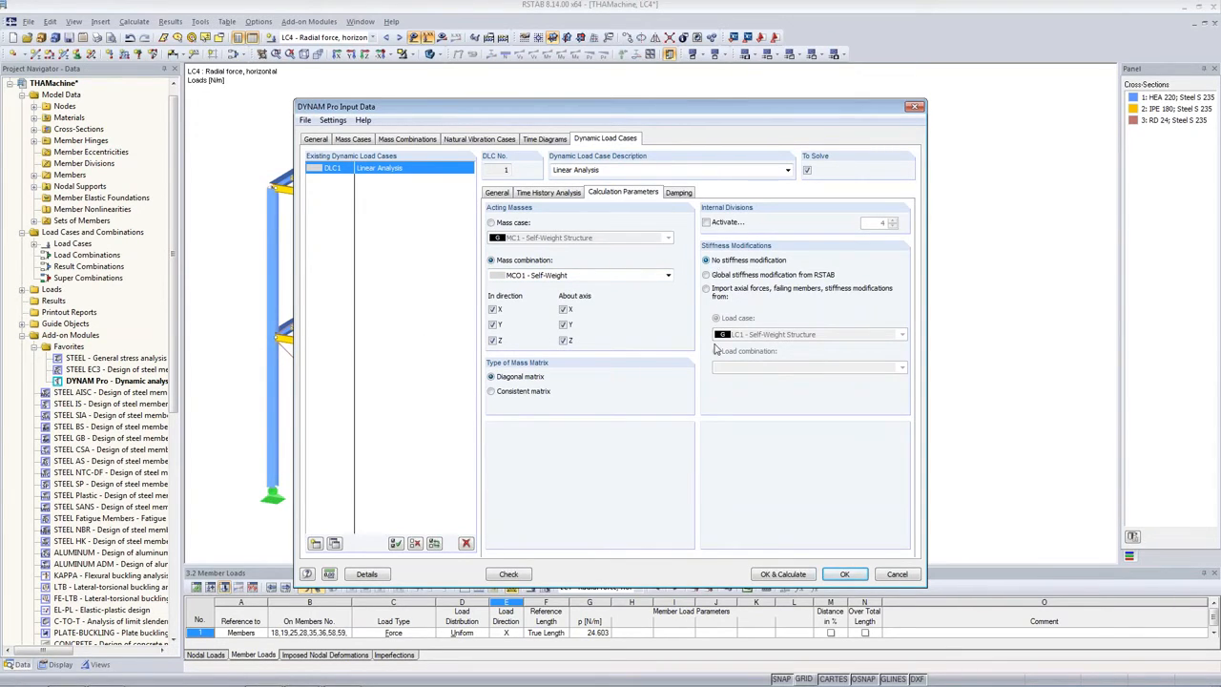
# - Set DLC1's Rayleigh damping coefficients to α = 0.11686 and β = 6.1857e-4, consulting the Rayleigh Damping presentation slide
pyautogui.click(687, 195)
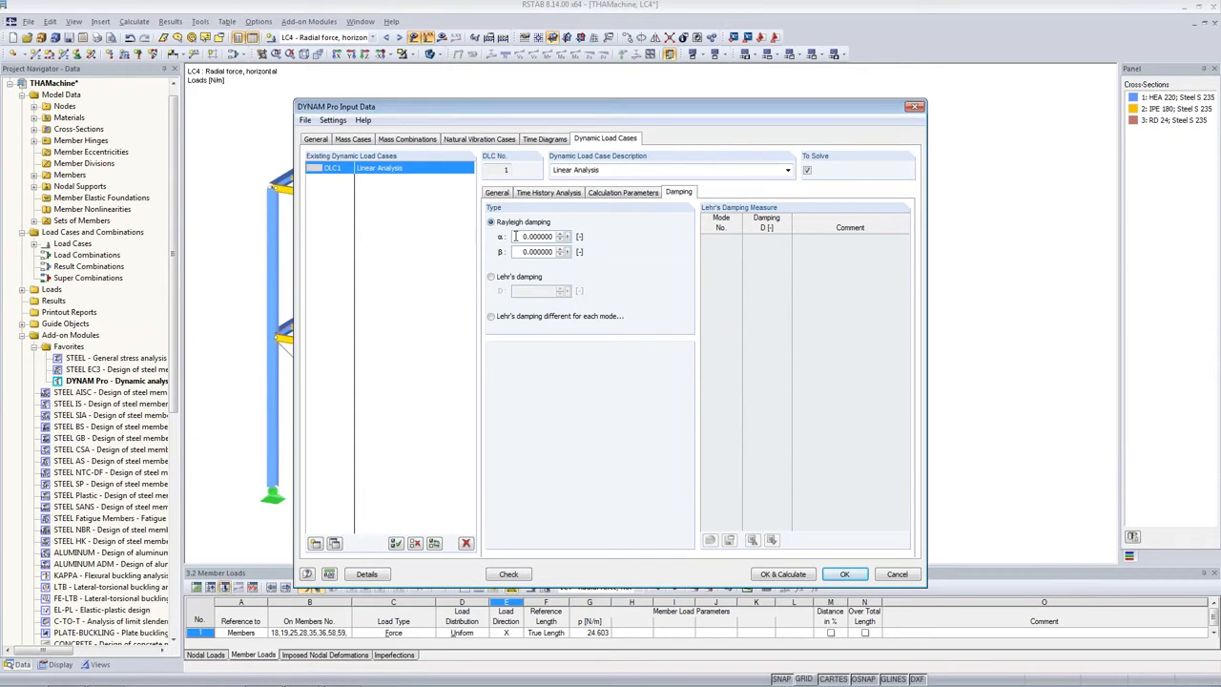
pyautogui.moveTo(551, 251); pyautogui.dragTo(446, 254)
pyautogui.hotkey('alt', 'Tab')
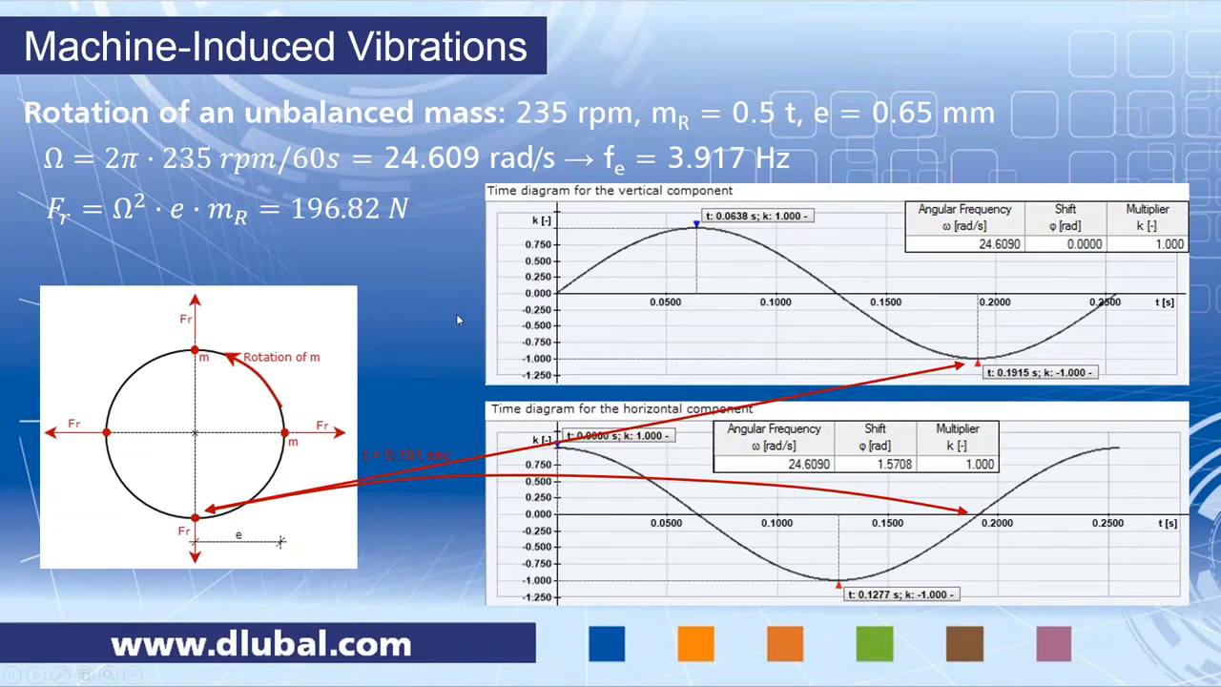
pyautogui.click(456, 313)
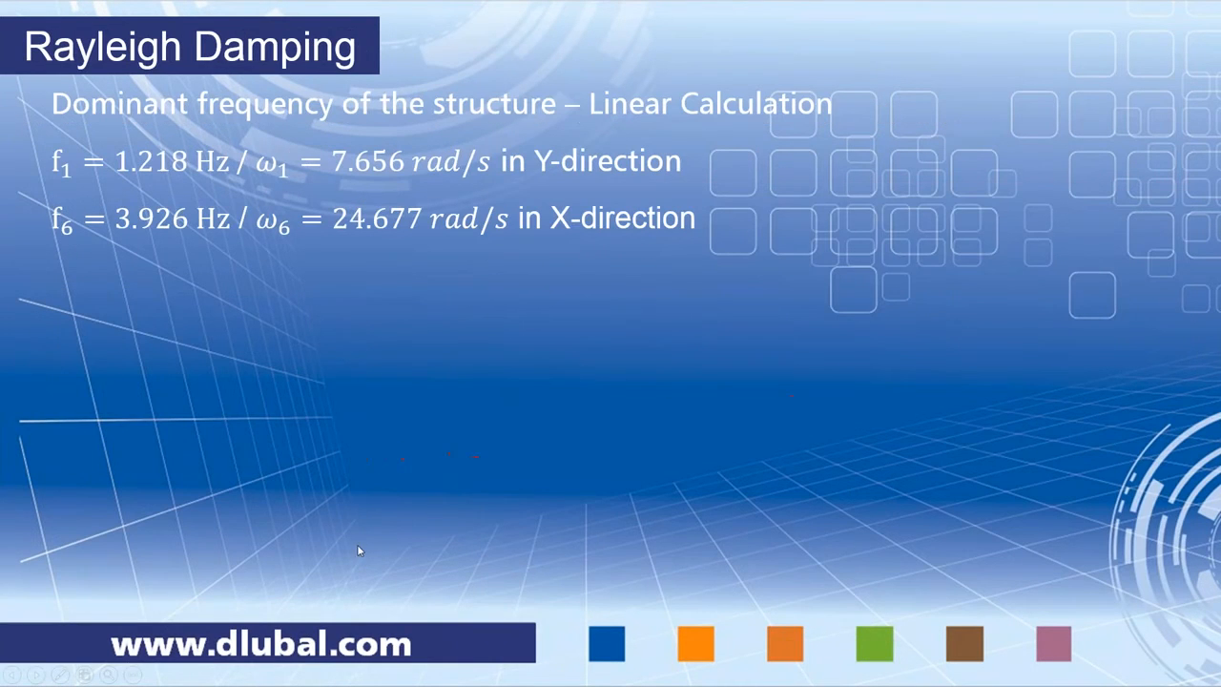
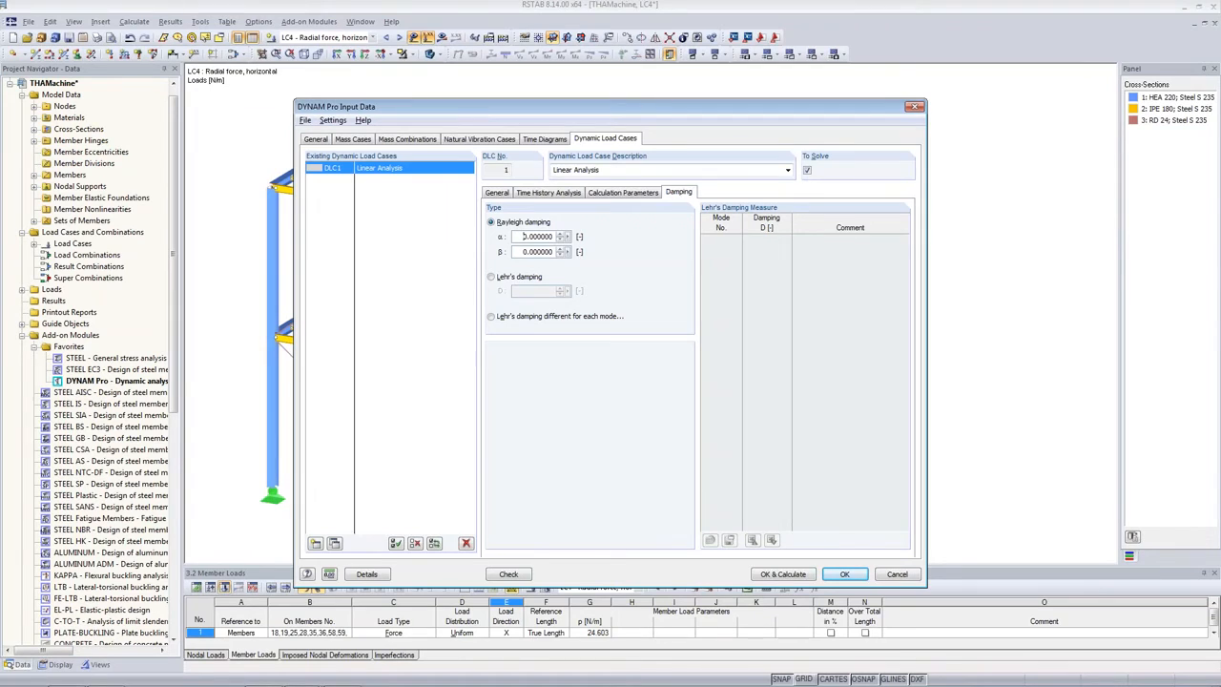
pyautogui.write('0.116')
pyautogui.write('86')
pyautogui.press('Tab')
pyautogui.write('6.1')
pyautogui.write('85')
pyautogui.write('7e-')
pyautogui.write('4')
pyautogui.press('Tab')
# - Activate creation of a result combination for DLC1 and run the DYNAM Pro calculation
pyautogui.click(629, 194)
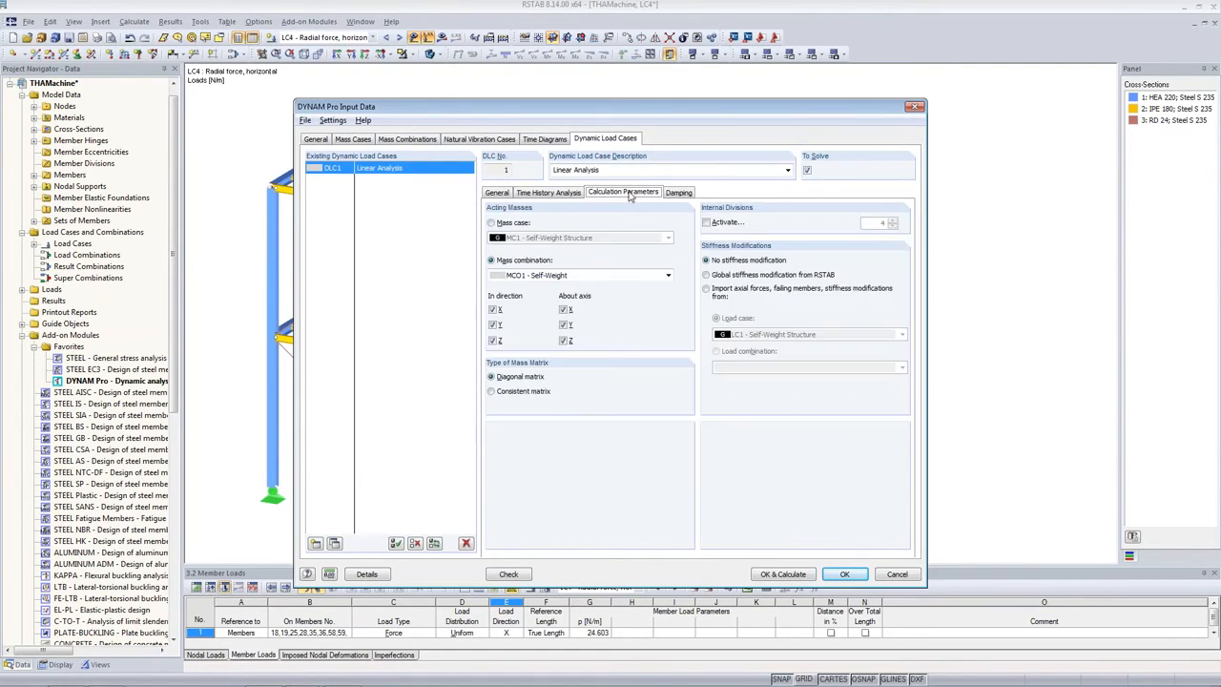
pyautogui.click(548, 194)
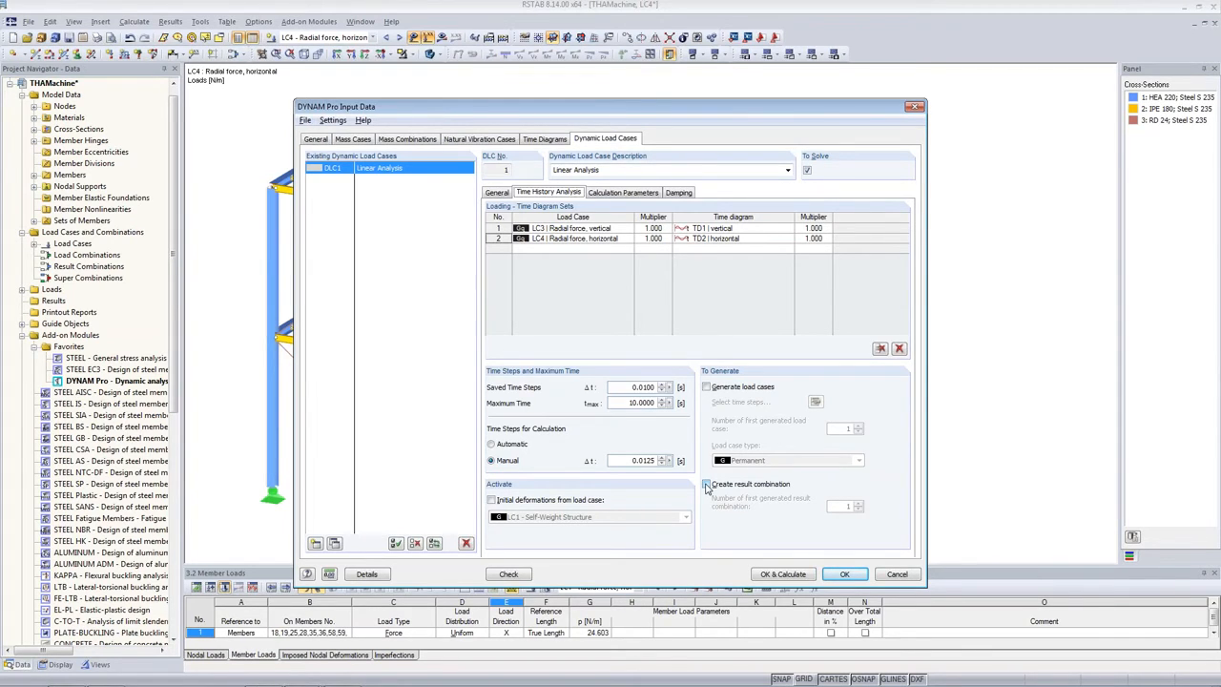
pyautogui.click(707, 484)
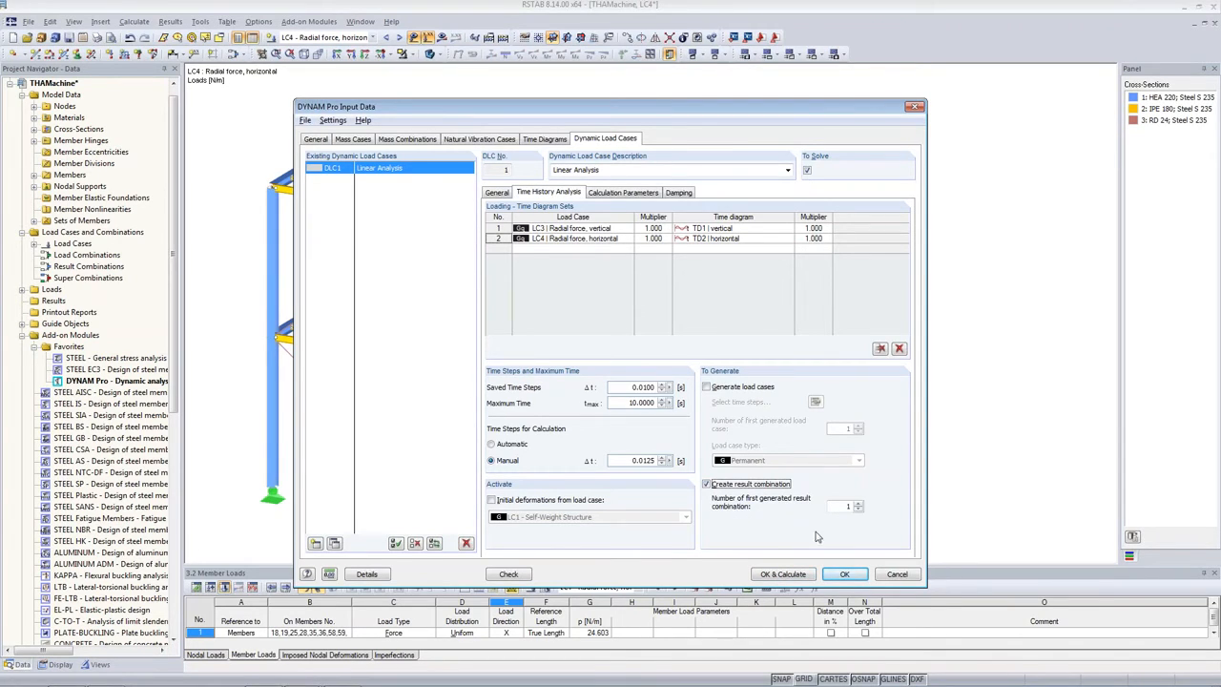
pyautogui.click(780, 573)
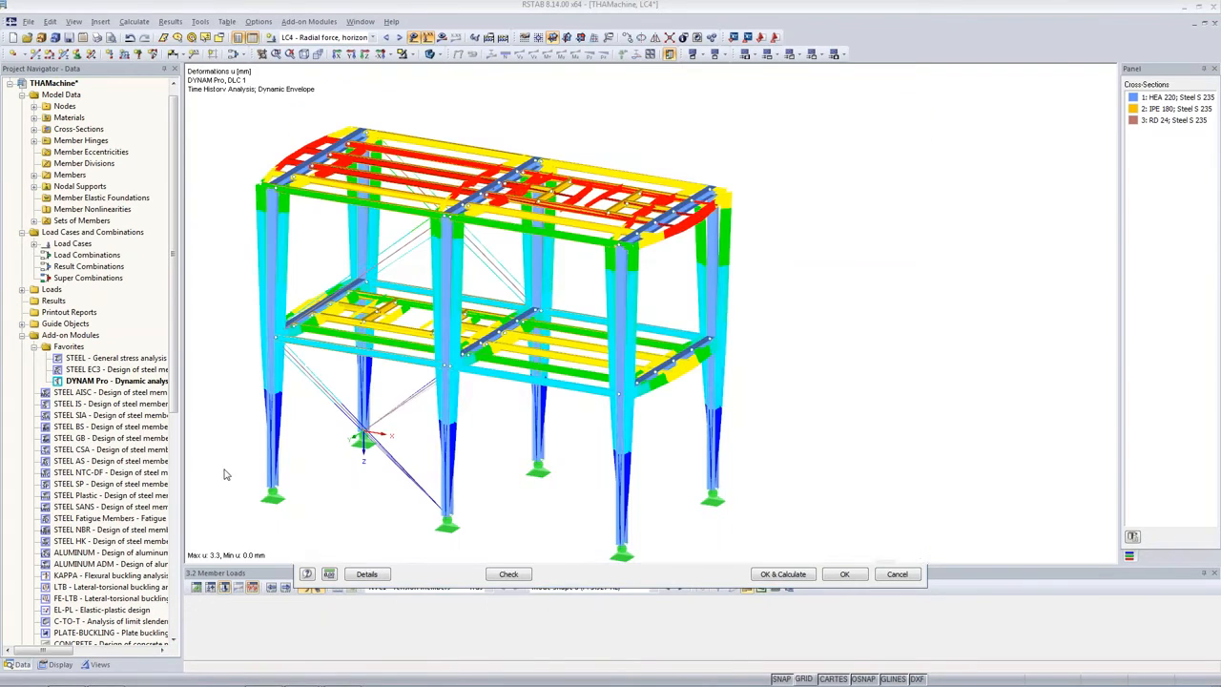
# - Enlarge the results table and review the nodal support forces of DLC1 - Linear Analysis for the dynamic envelope
pyautogui.moveTo(353, 489); pyautogui.dragTo(337, 435, button='middle')
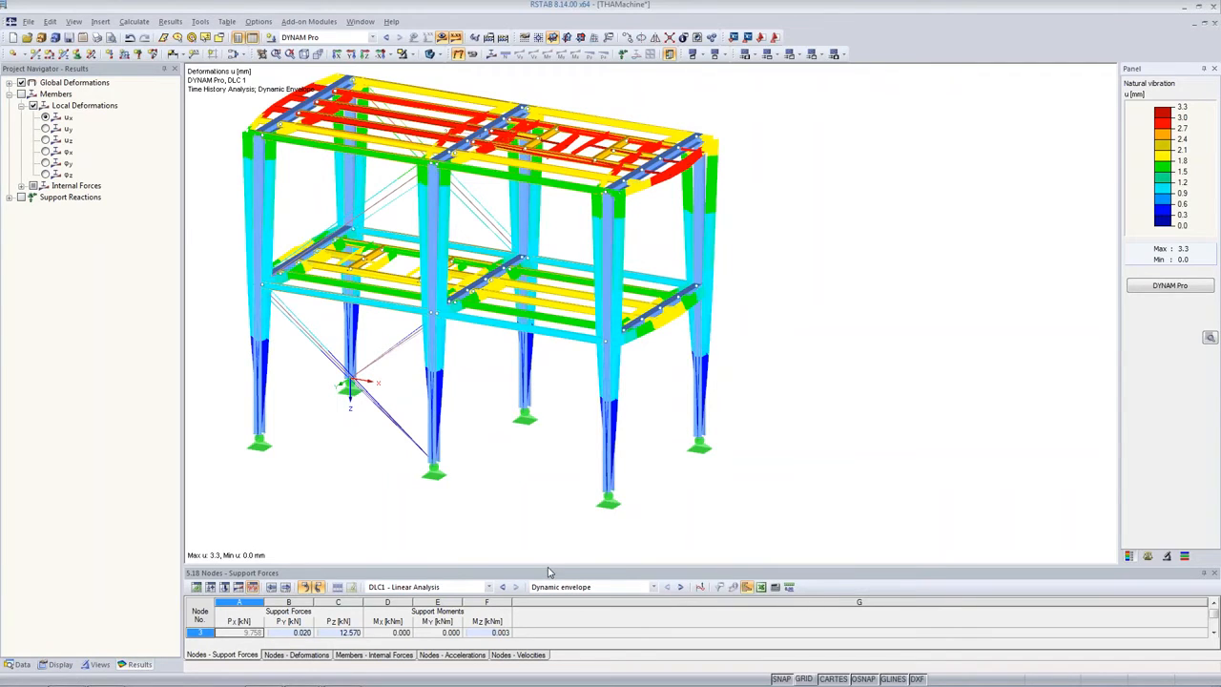
pyautogui.moveTo(549, 572); pyautogui.dragTo(549, 445)
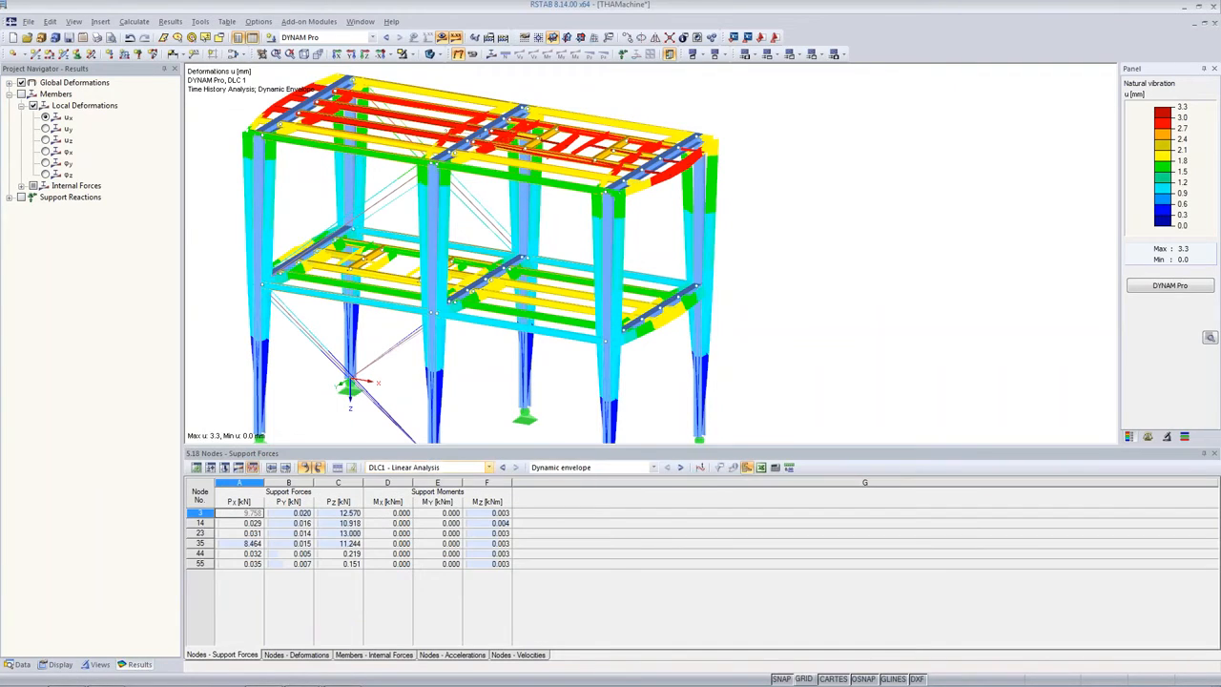
pyautogui.click(425, 467)
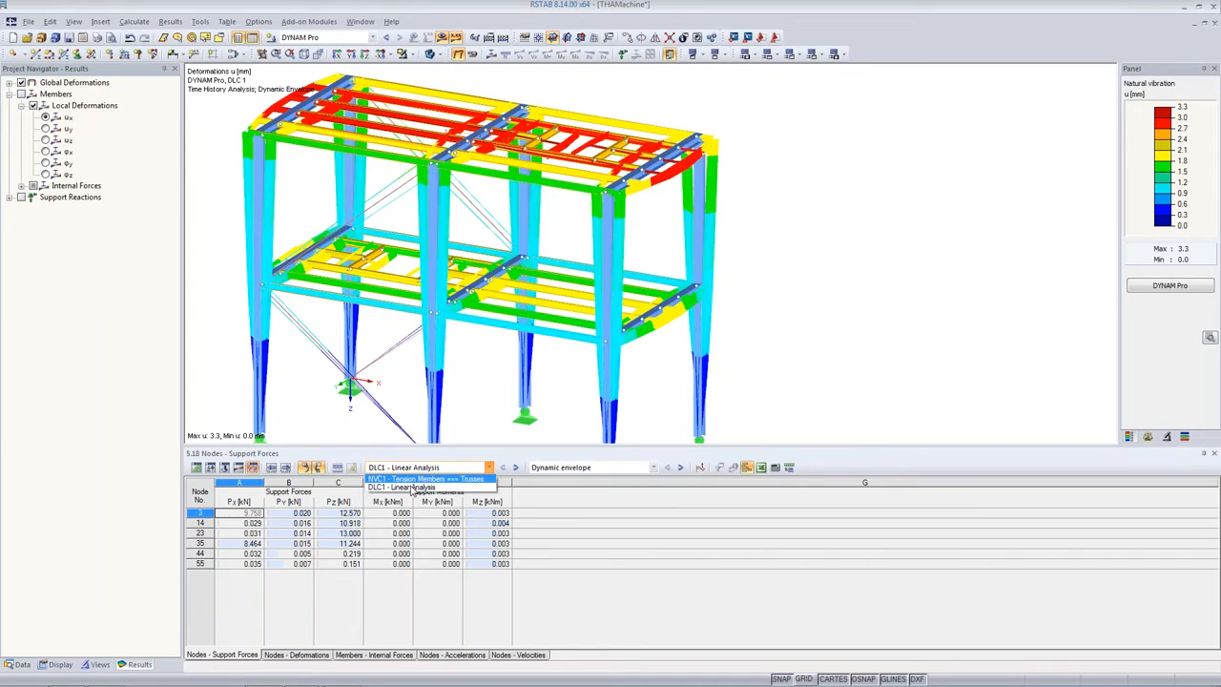
pyautogui.click(413, 488)
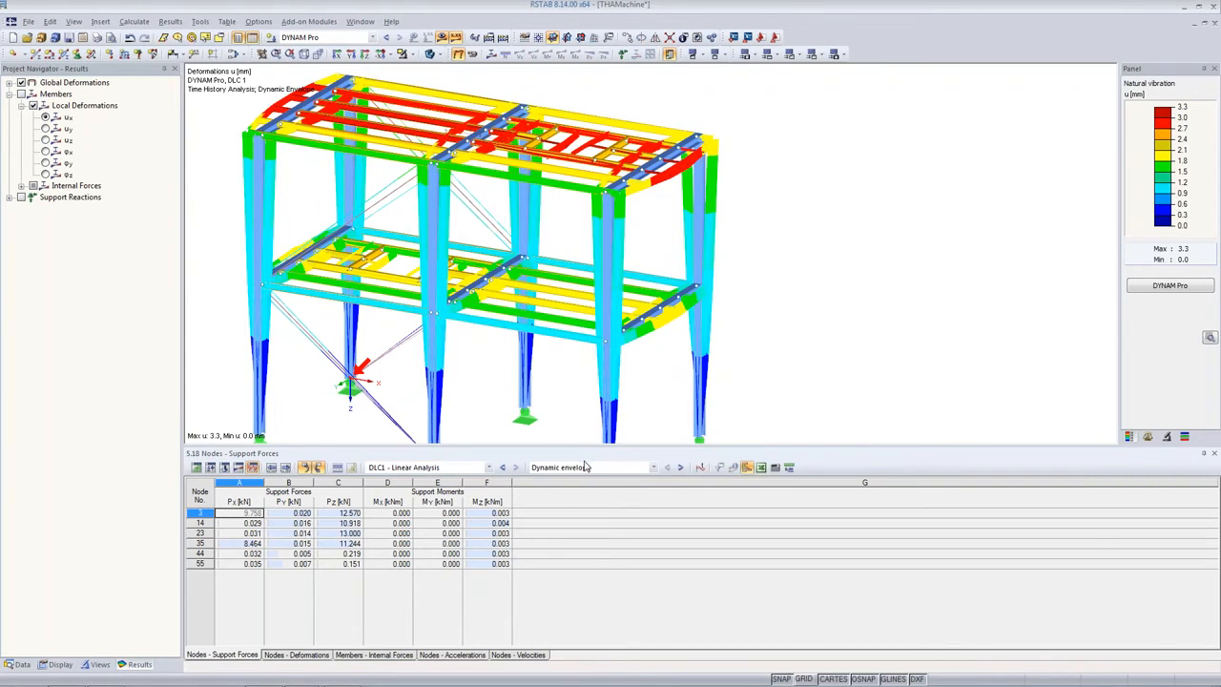
pyautogui.click(586, 467)
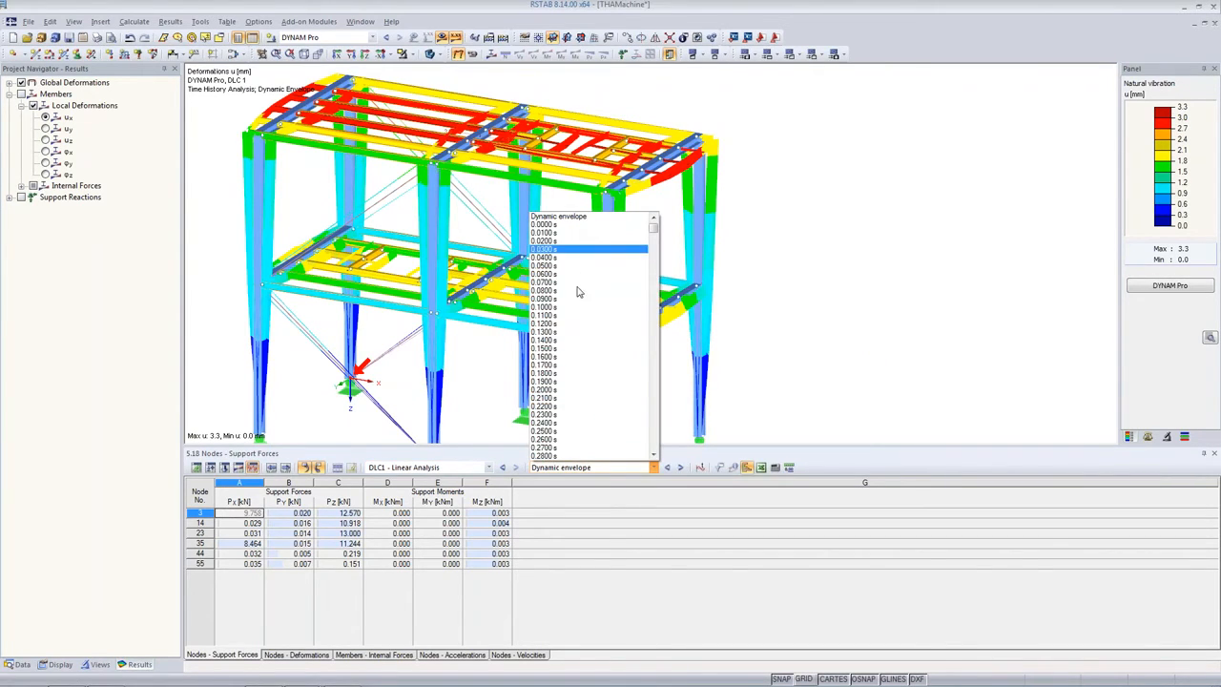
pyautogui.click(591, 218)
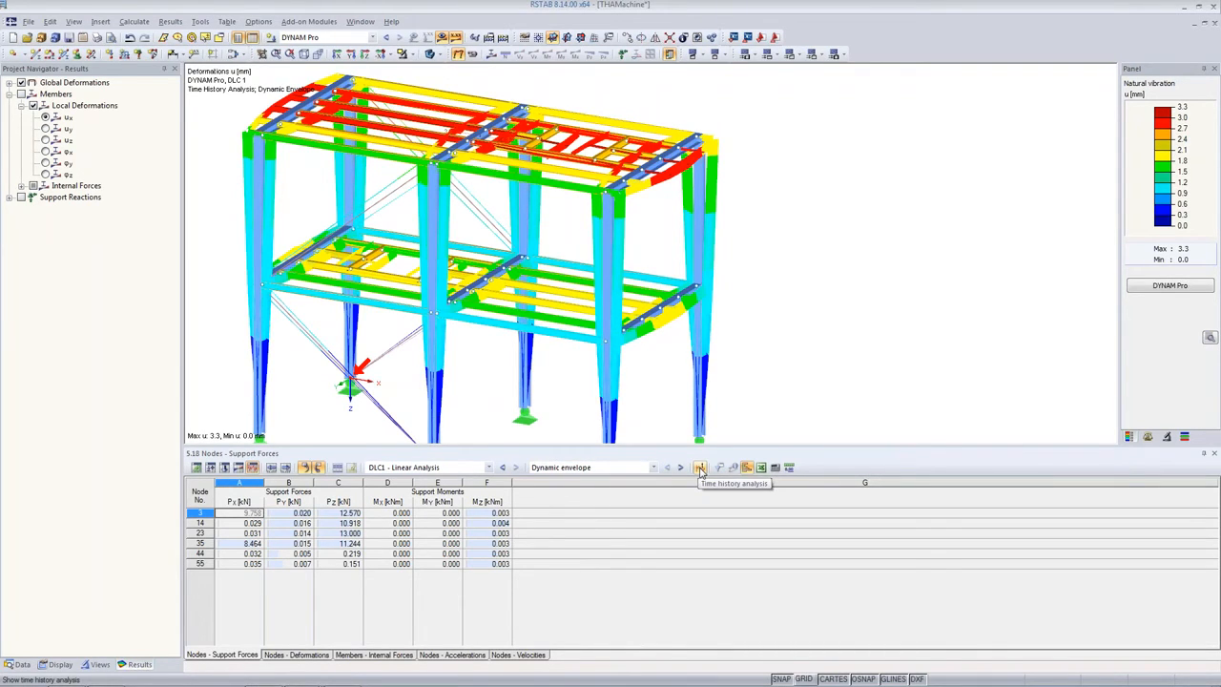
# - Open the Time Course Monitor and plot the X displacement of node 47 at the top of the frame
pyautogui.click(700, 469)
pyautogui.moveTo(346, 35); pyautogui.dragTo(1013, 340)
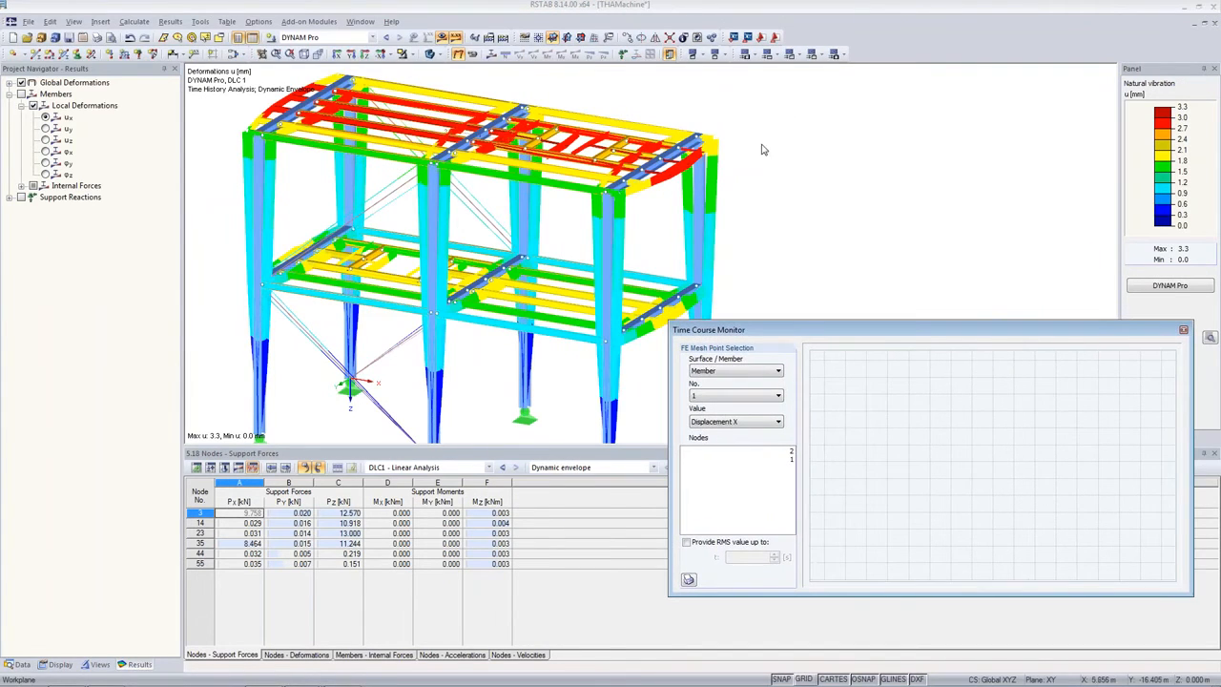
pyautogui.click(664, 165)
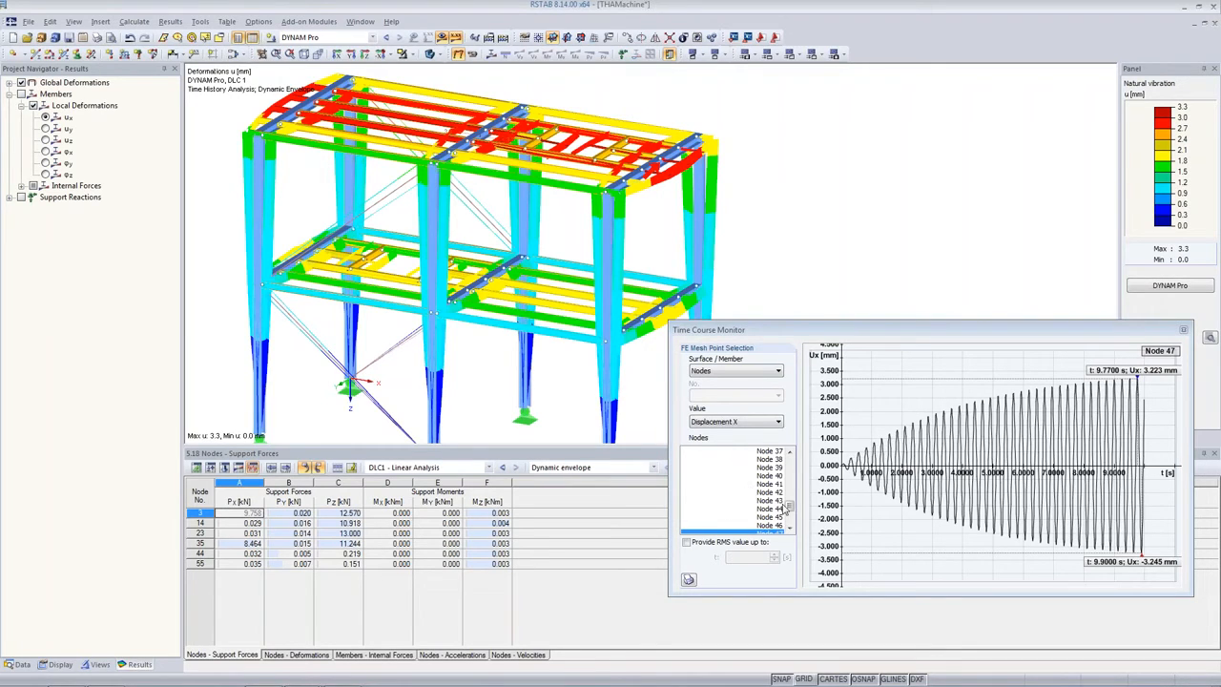
pyautogui.click(790, 530)
pyautogui.click(790, 530)
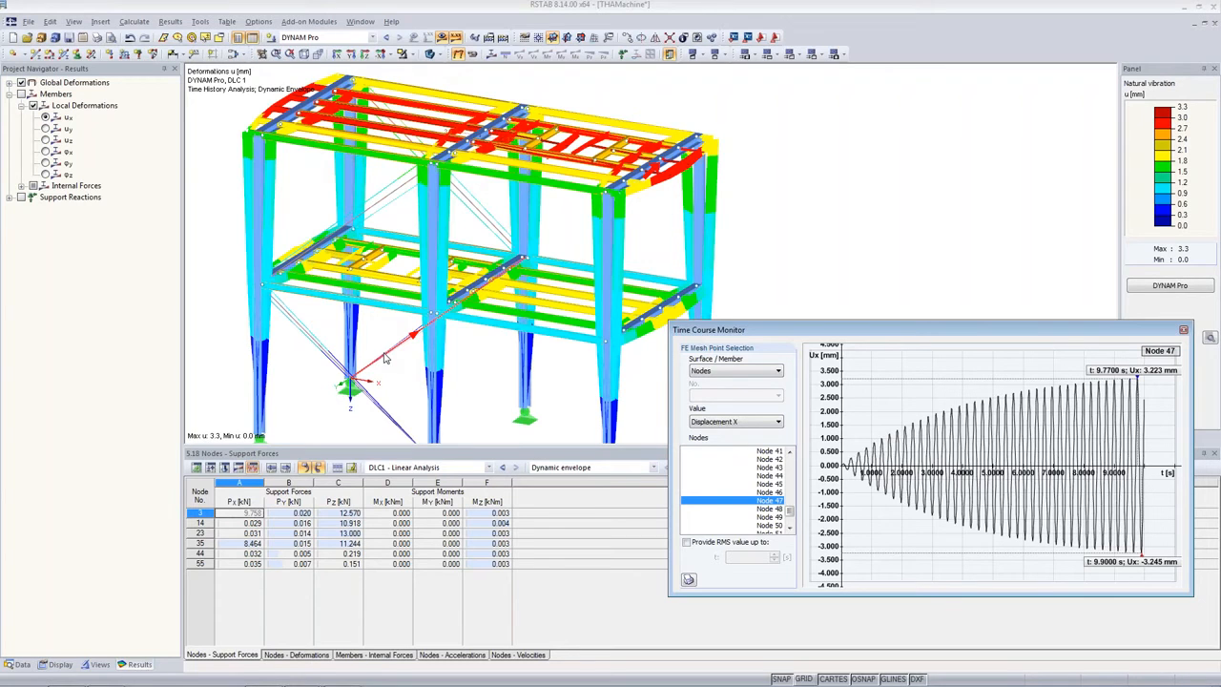
# - Plot the time course of normal force N in diagonal bracing member 23 at the 6.403 m location
pyautogui.click(386, 358)
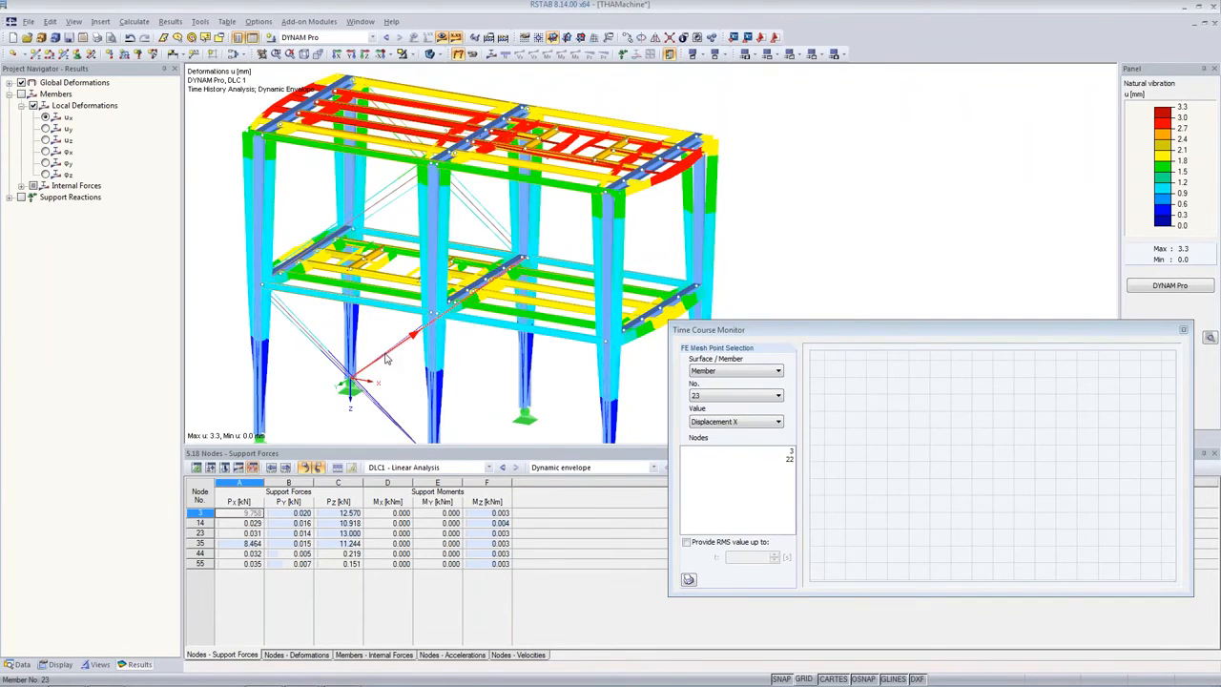
pyautogui.click(747, 422)
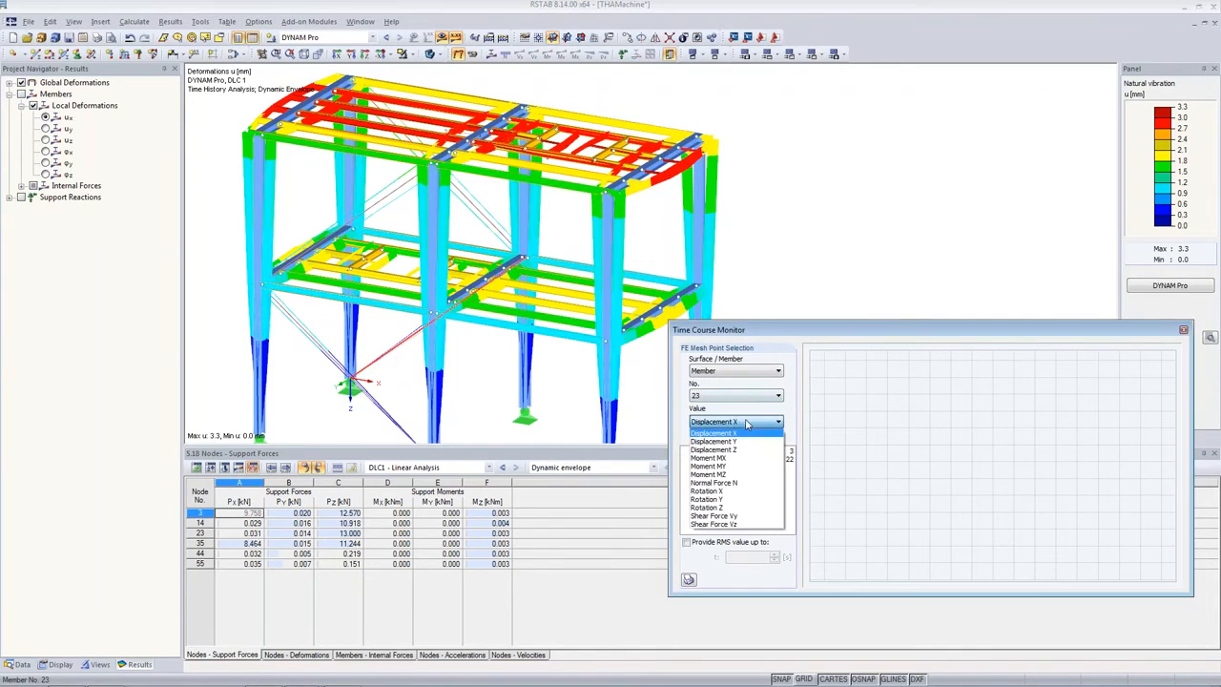
pyautogui.click(775, 482)
pyautogui.click(774, 460)
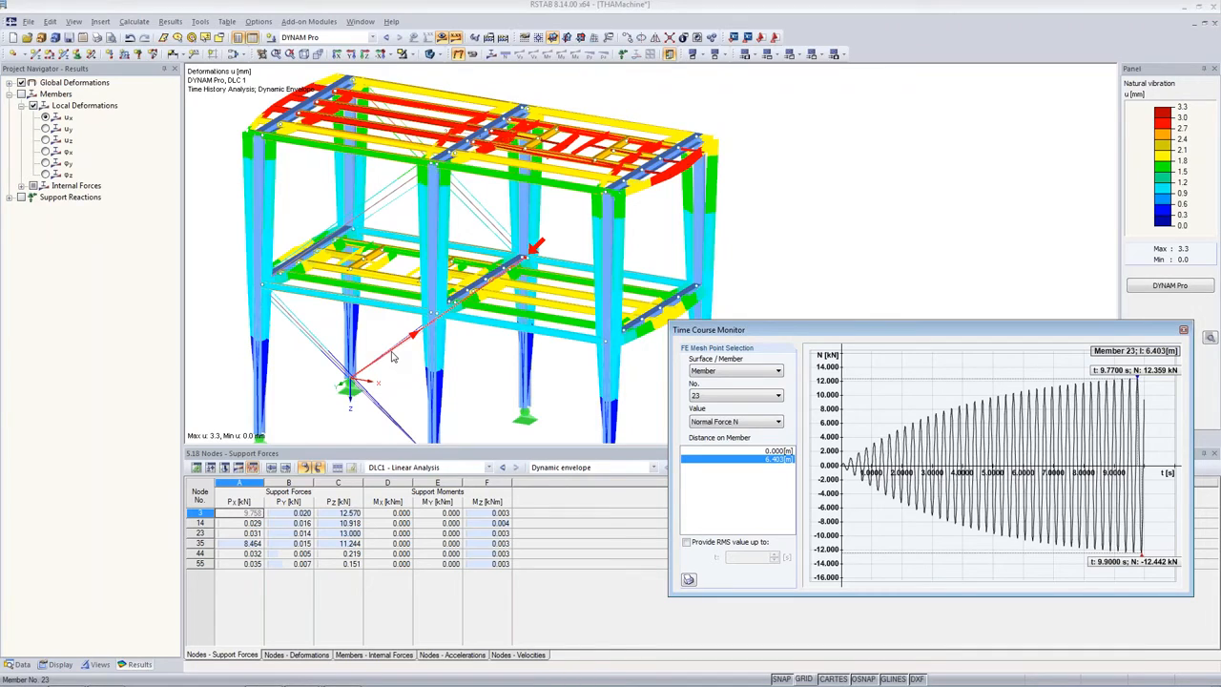
# - Create load case LC5 with the description "Deactivate Tension +X"
pyautogui.click(236, 56)
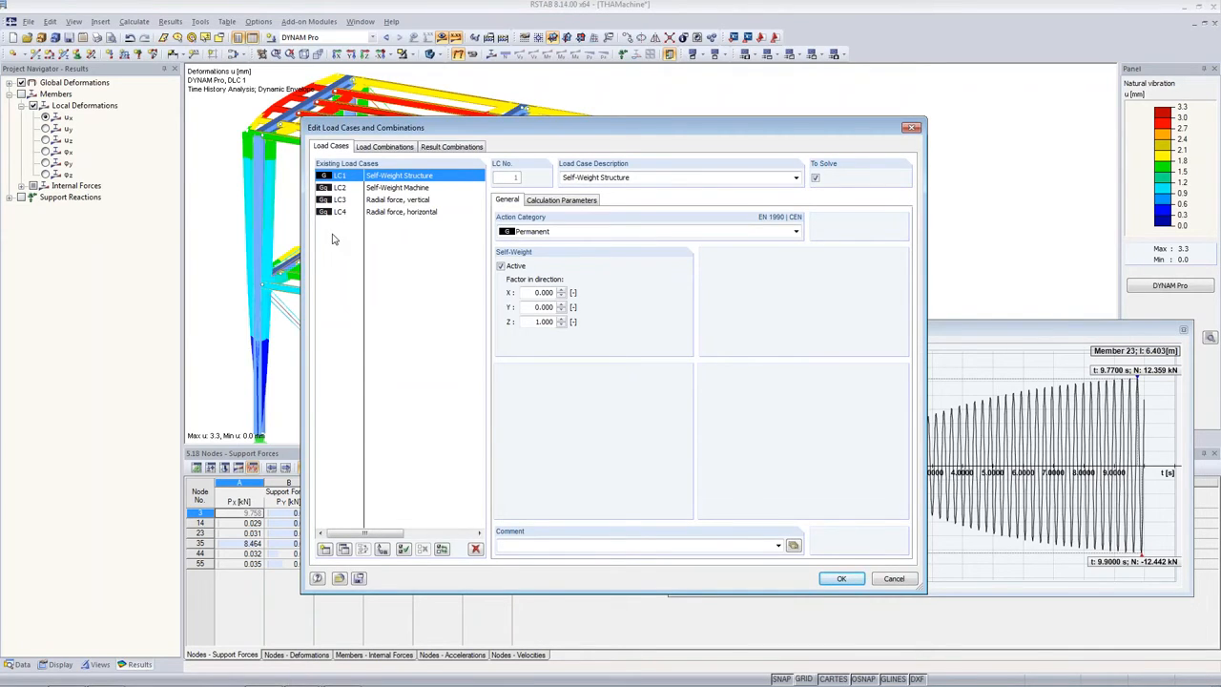
pyautogui.click(324, 550)
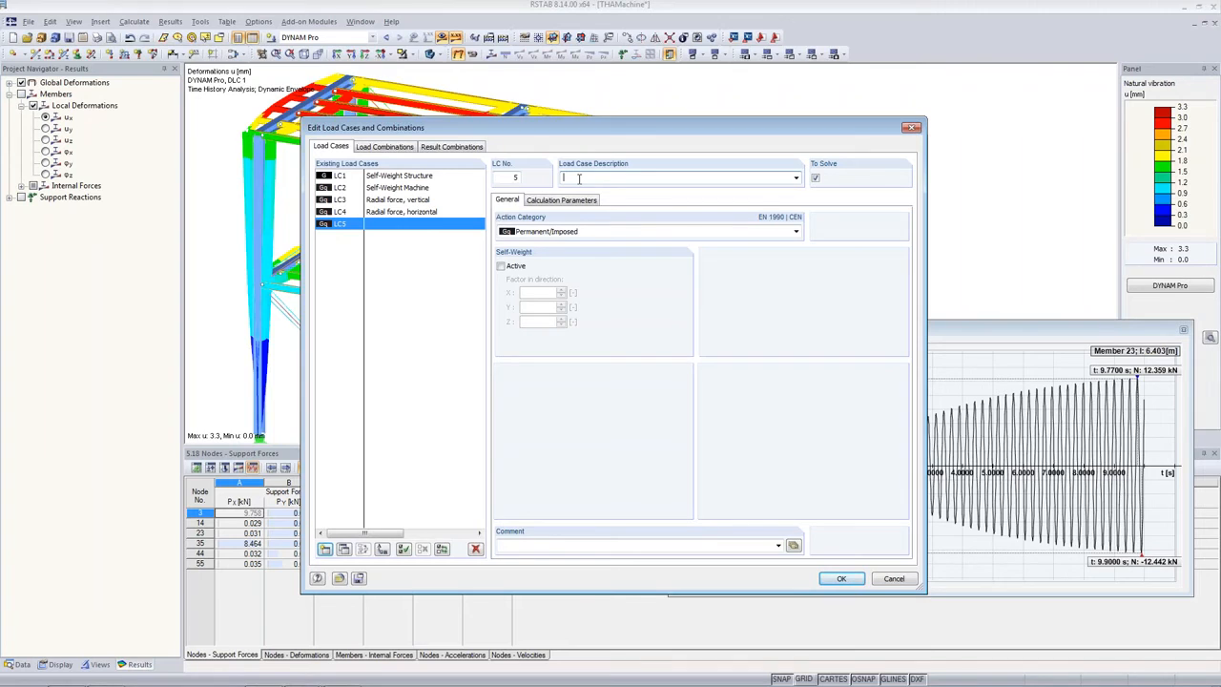
pyautogui.write('Deactivate Tension +x')
# - Enable stiffness modification in the calculation parameters of LC5 and activate the deactivation of members
pyautogui.click(538, 202)
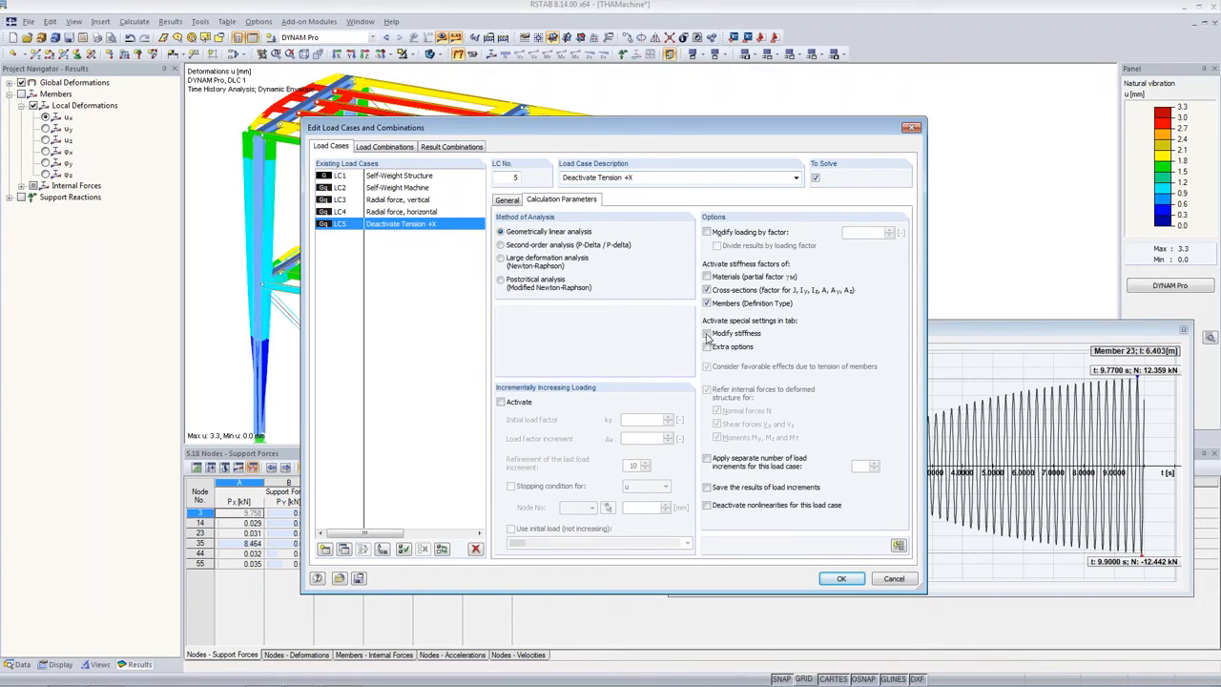
pyautogui.click(707, 334)
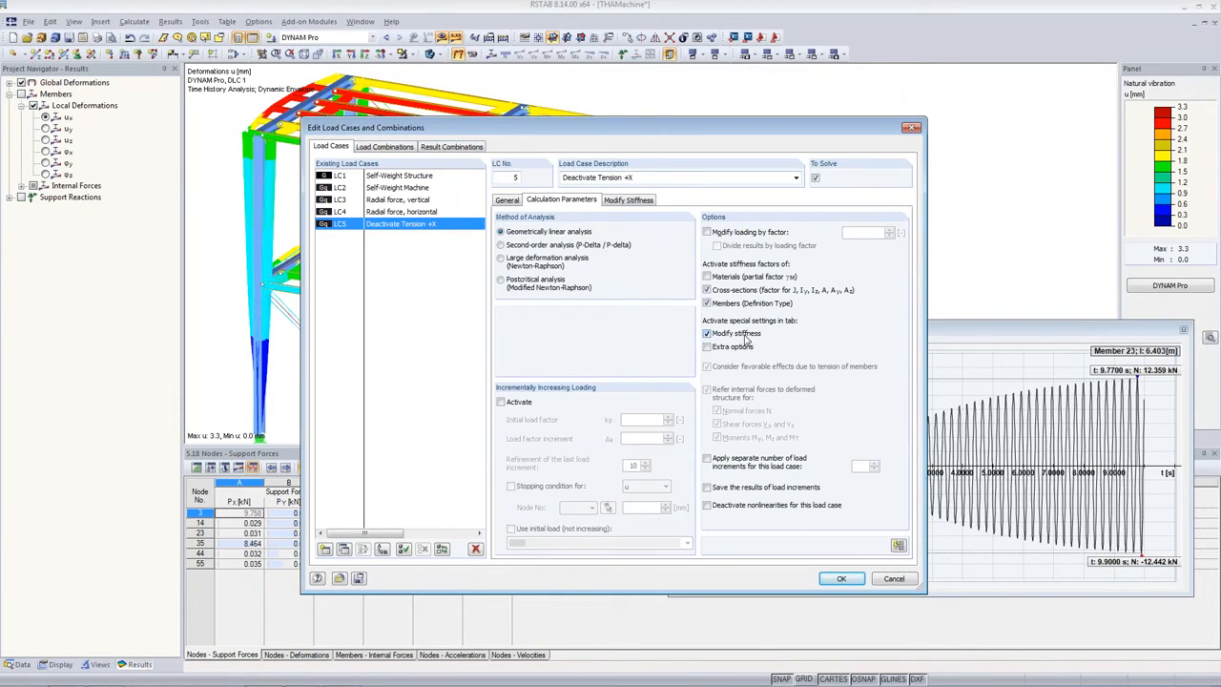
pyautogui.click(638, 202)
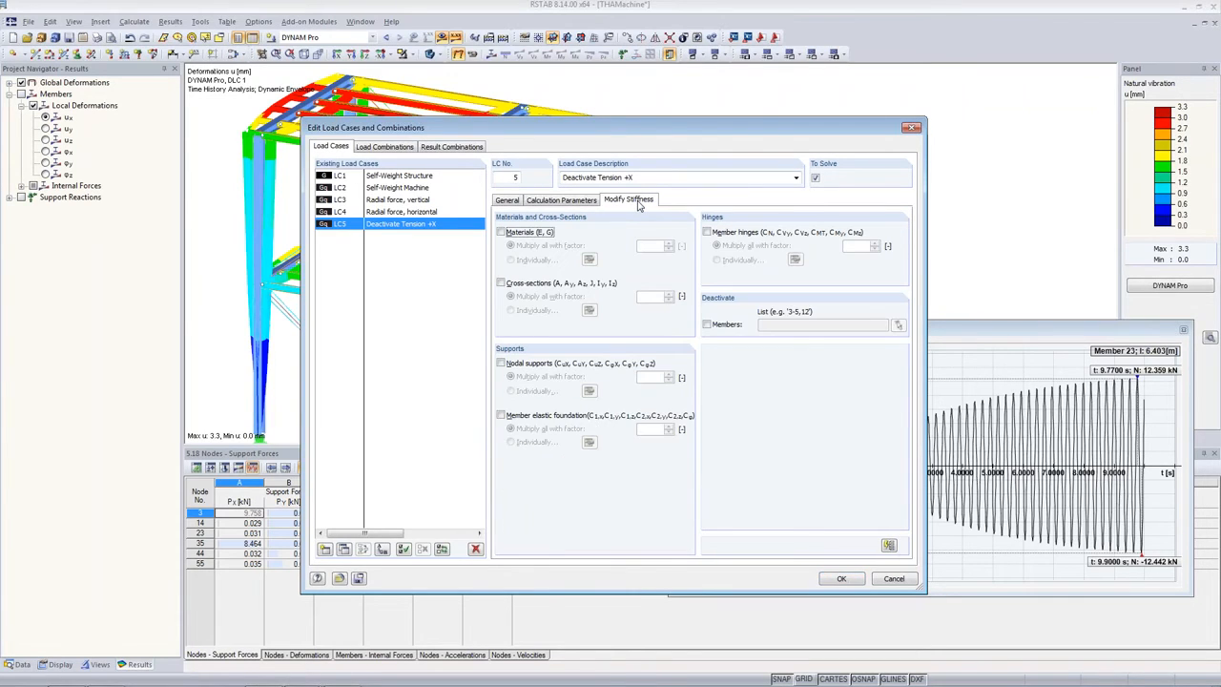
pyautogui.click(706, 324)
# - Start the graphical selection of members to deactivate and display mode shape 6 of natural vibration case NVC1
pyautogui.click(898, 326)
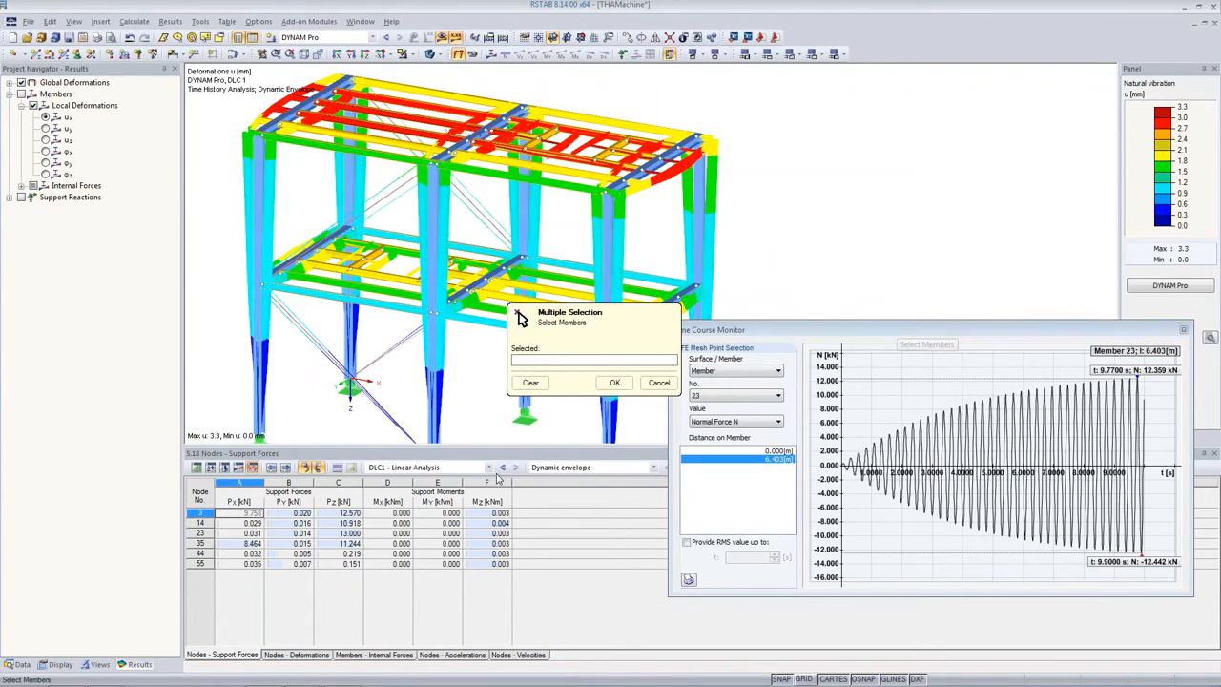
pyautogui.click(399, 469)
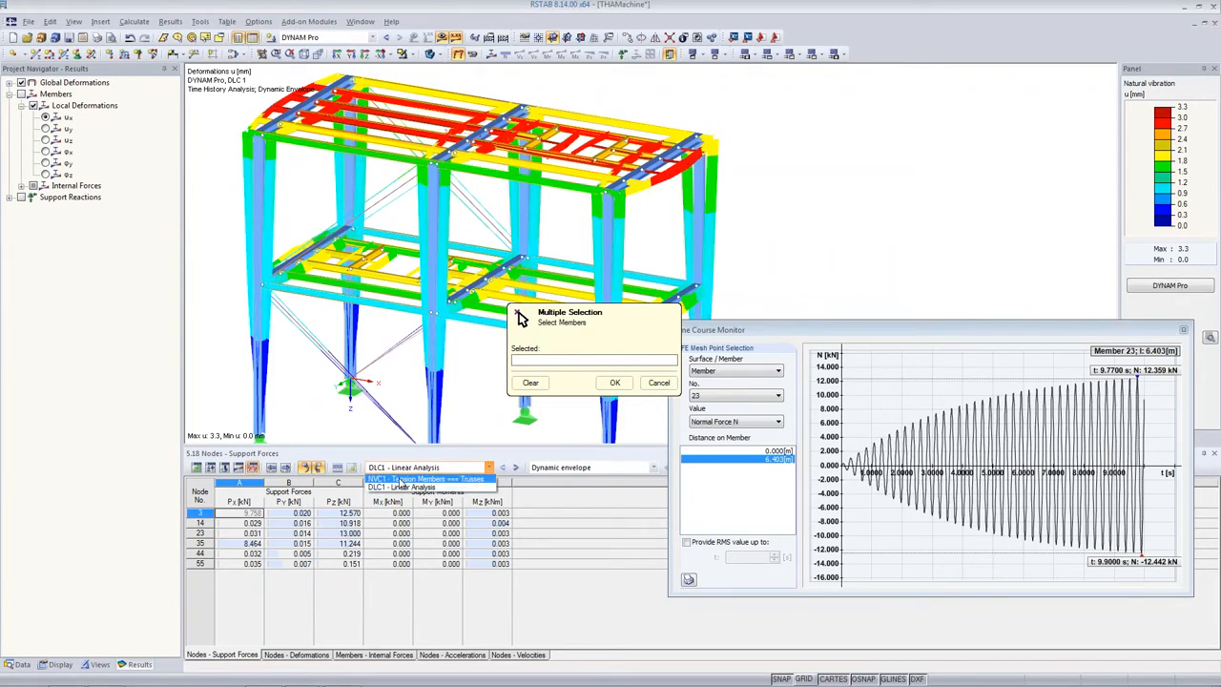
pyautogui.click(400, 479)
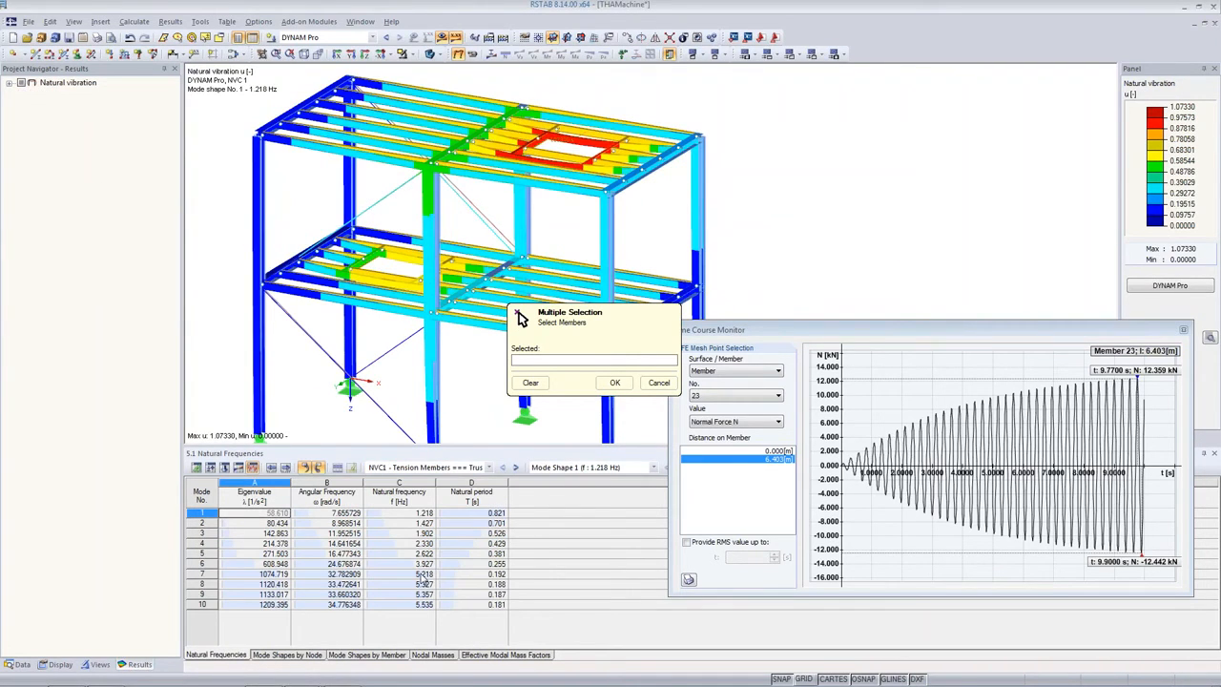
pyautogui.click(402, 555)
pyautogui.click(403, 563)
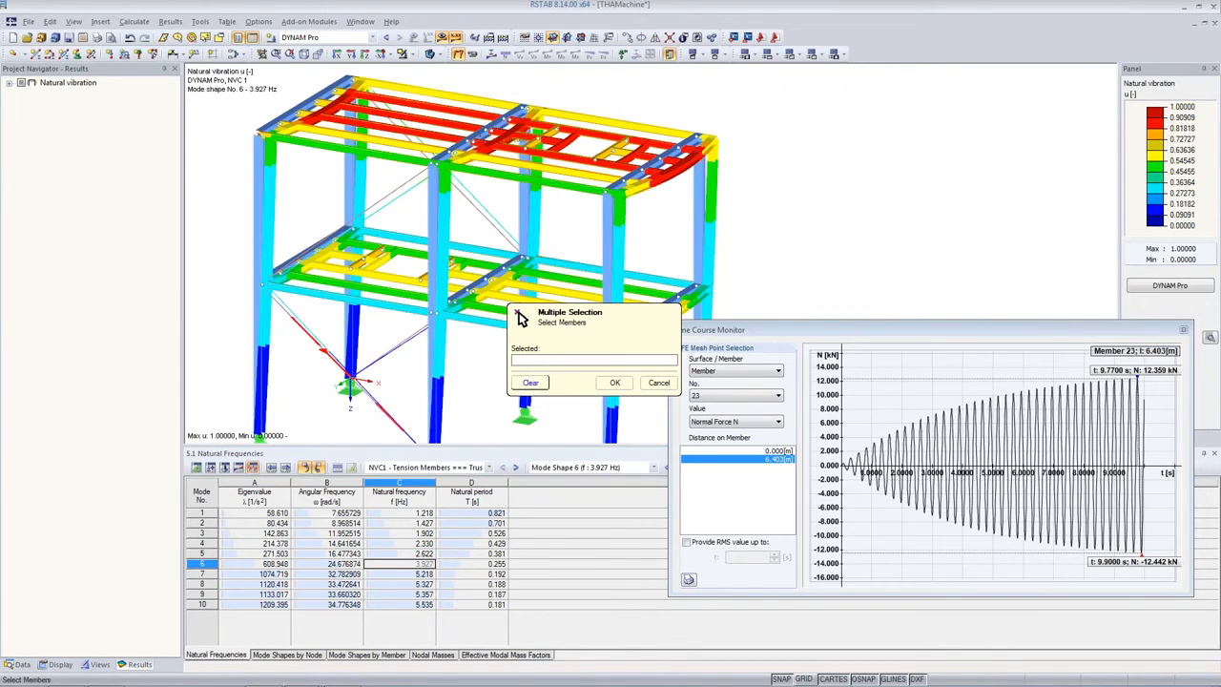
# - Pick tension members 34 and 21 as the deactivated members of LC5 and accept the load case settings
pyautogui.click(318, 343)
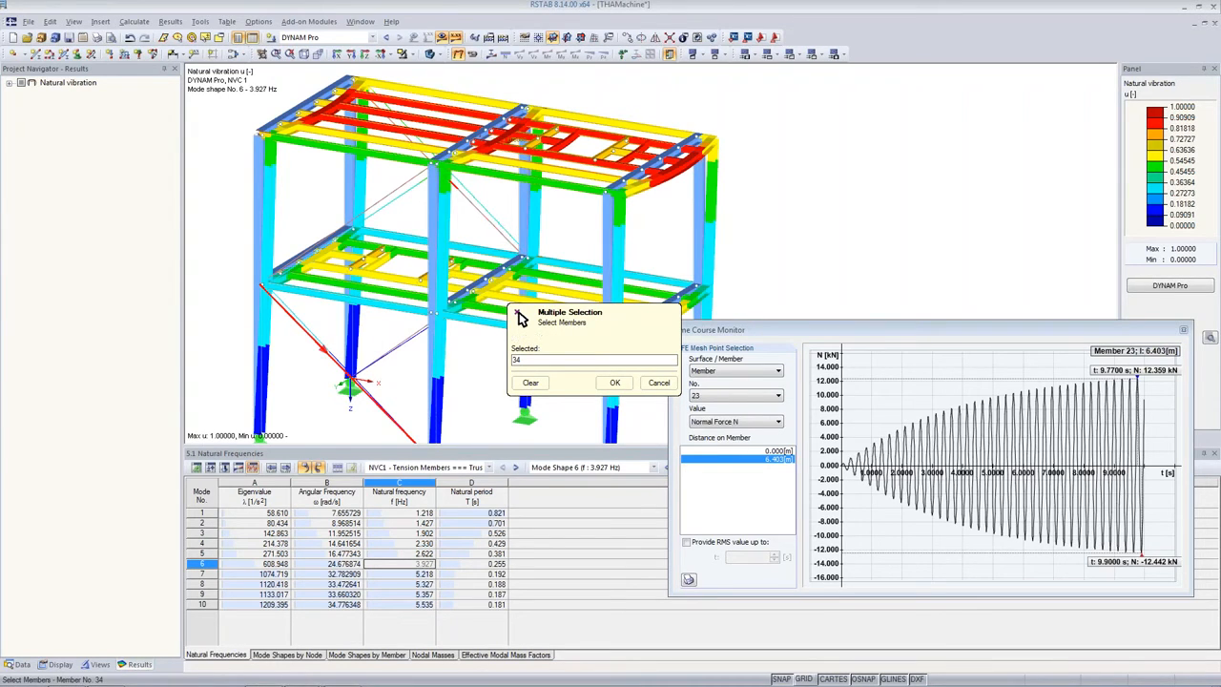
pyautogui.click(482, 210)
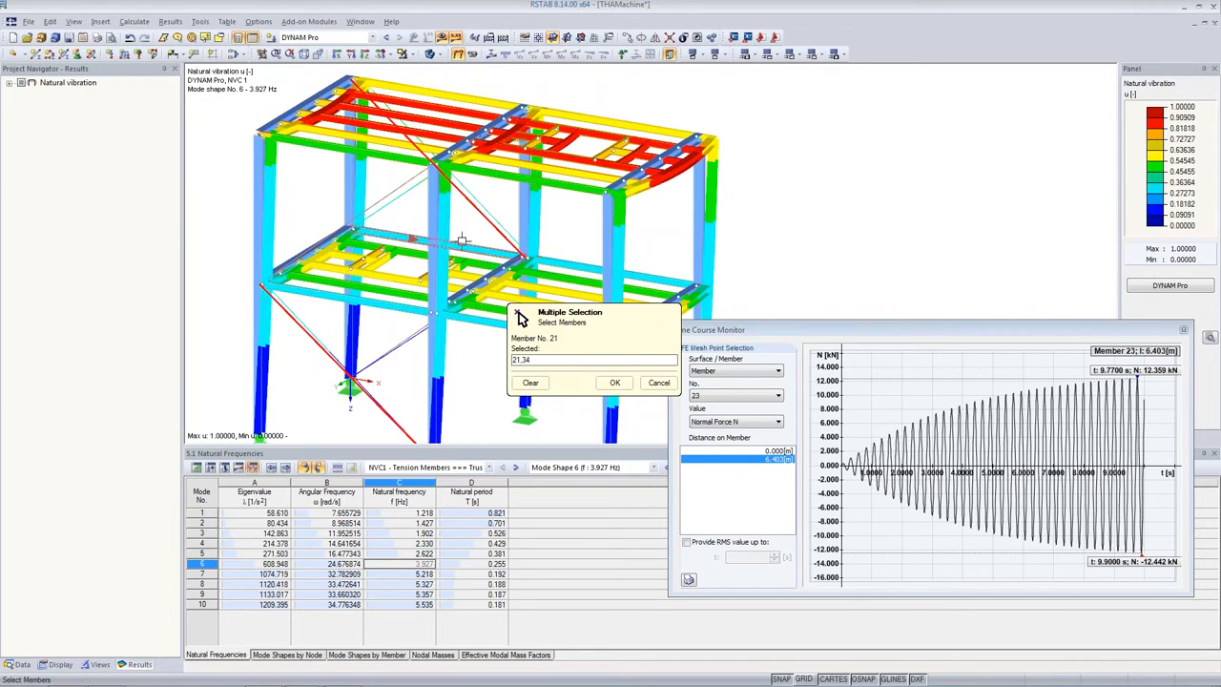
pyautogui.click(612, 385)
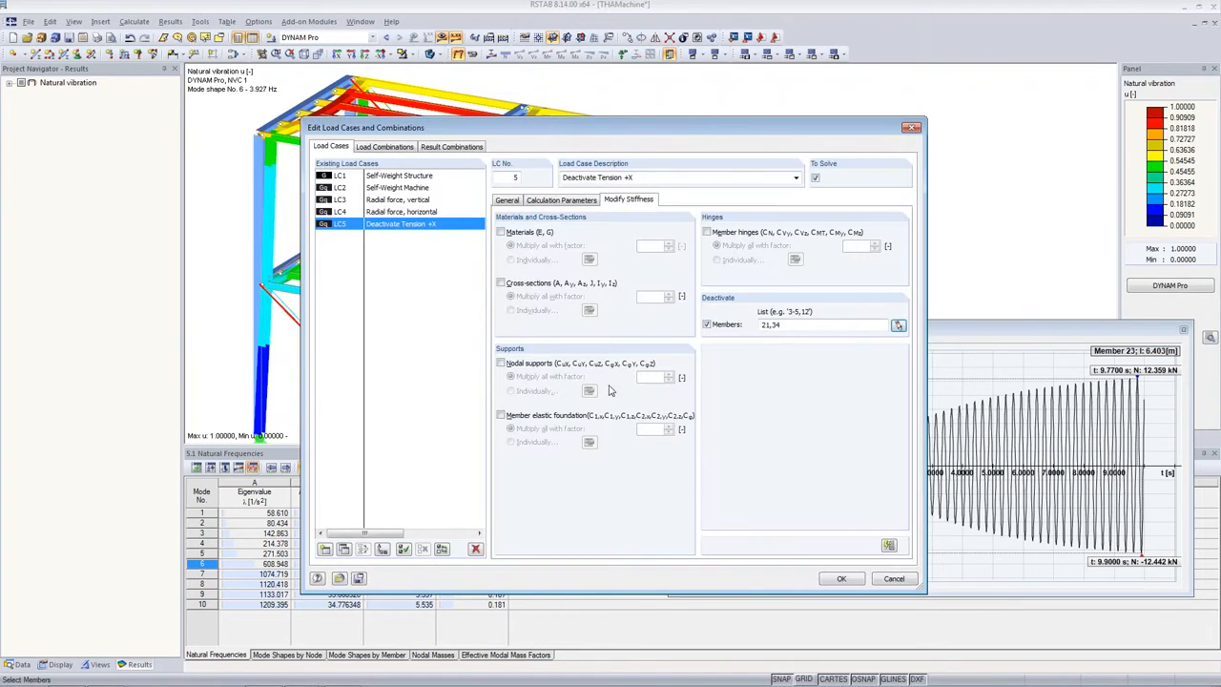
pyautogui.click(840, 579)
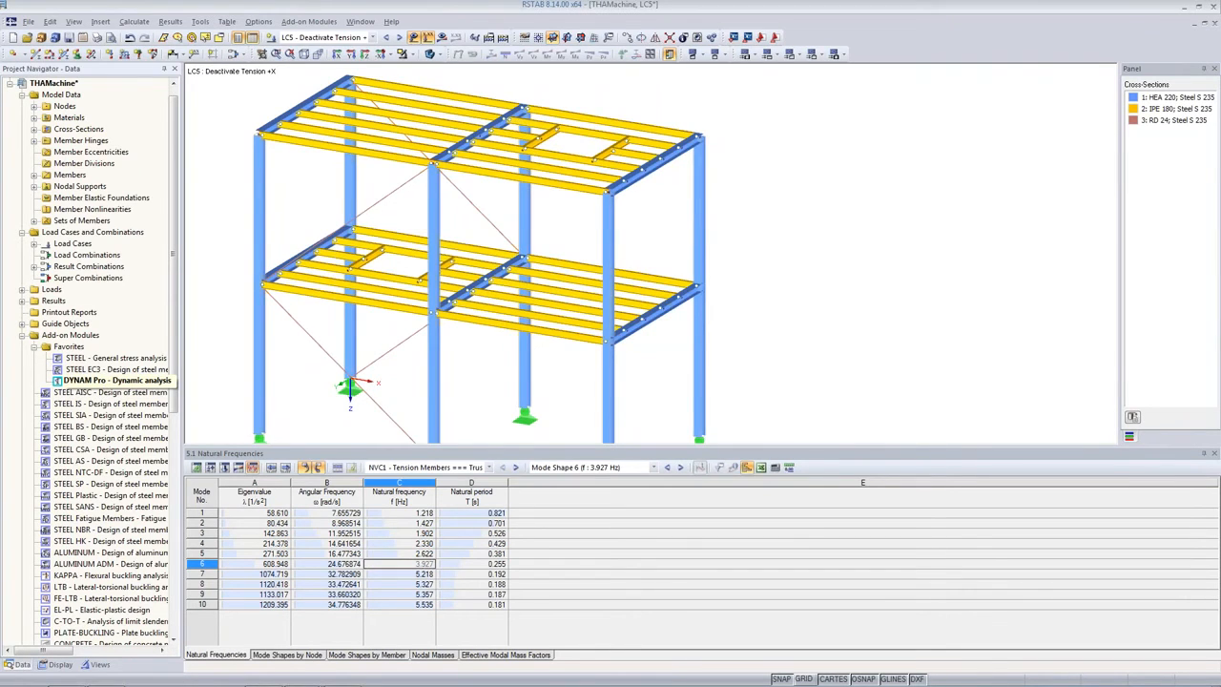
# - Copy natural vibration case NVC1 in DYNAM Pro and describe the copy as "Failure tension members +X"
pyautogui.doubleClick(103, 384)
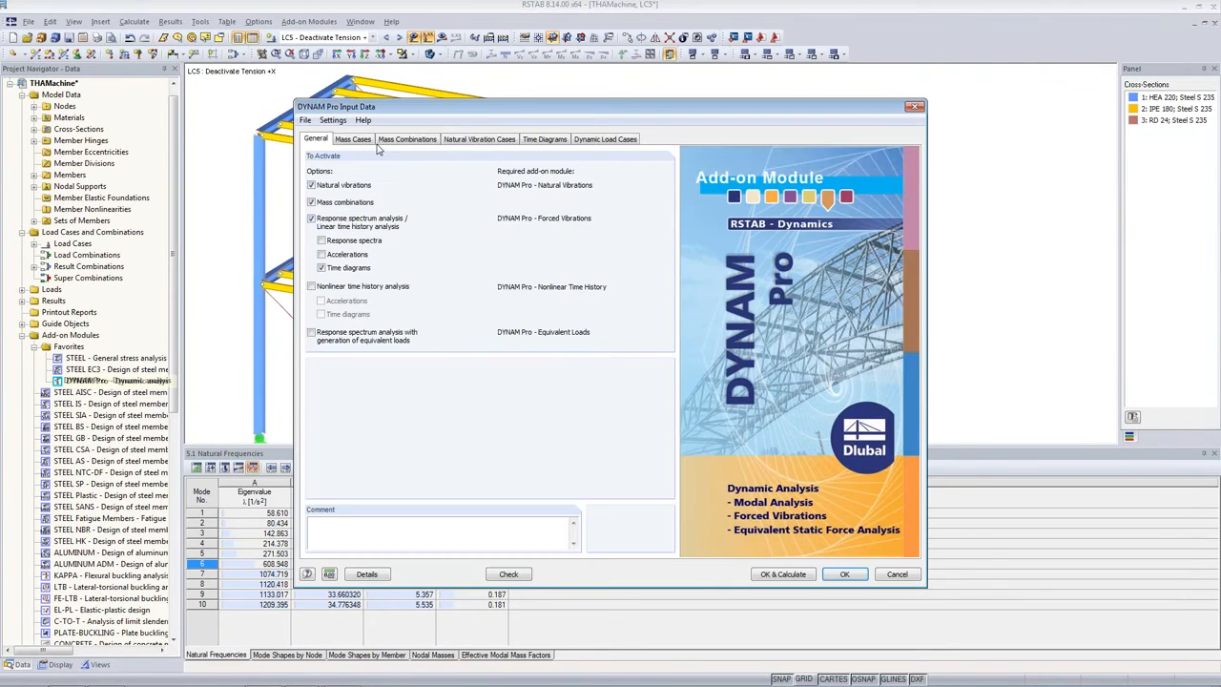
pyautogui.click(491, 140)
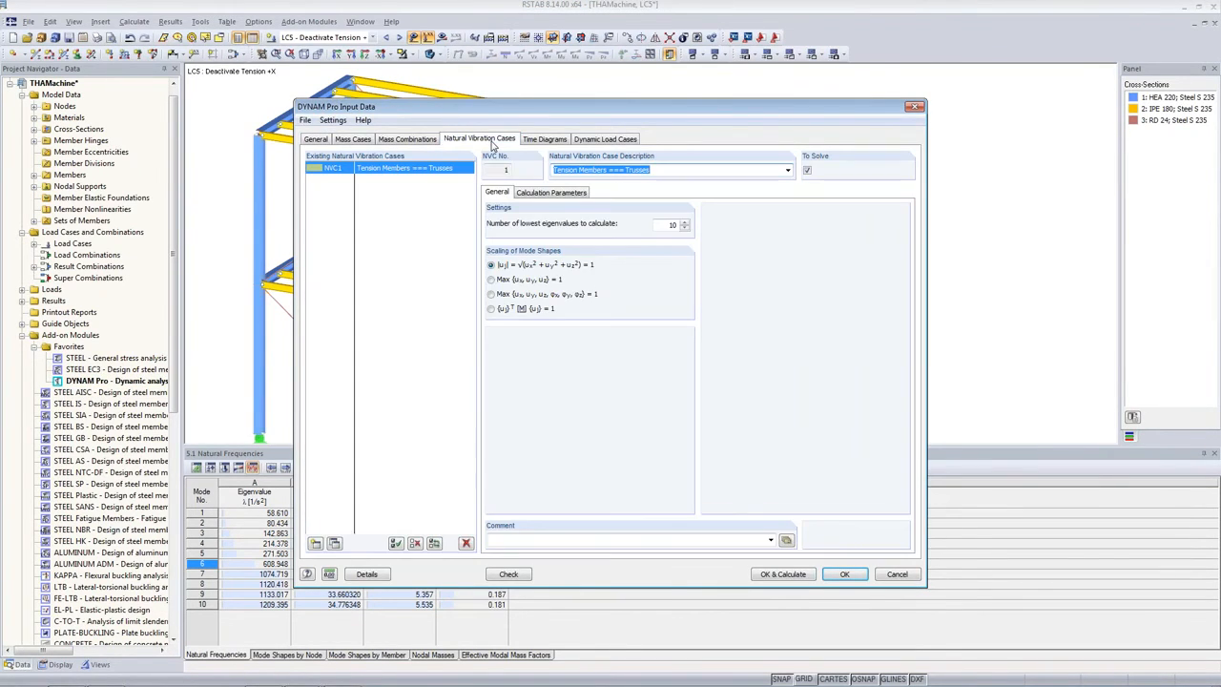
pyautogui.click(537, 193)
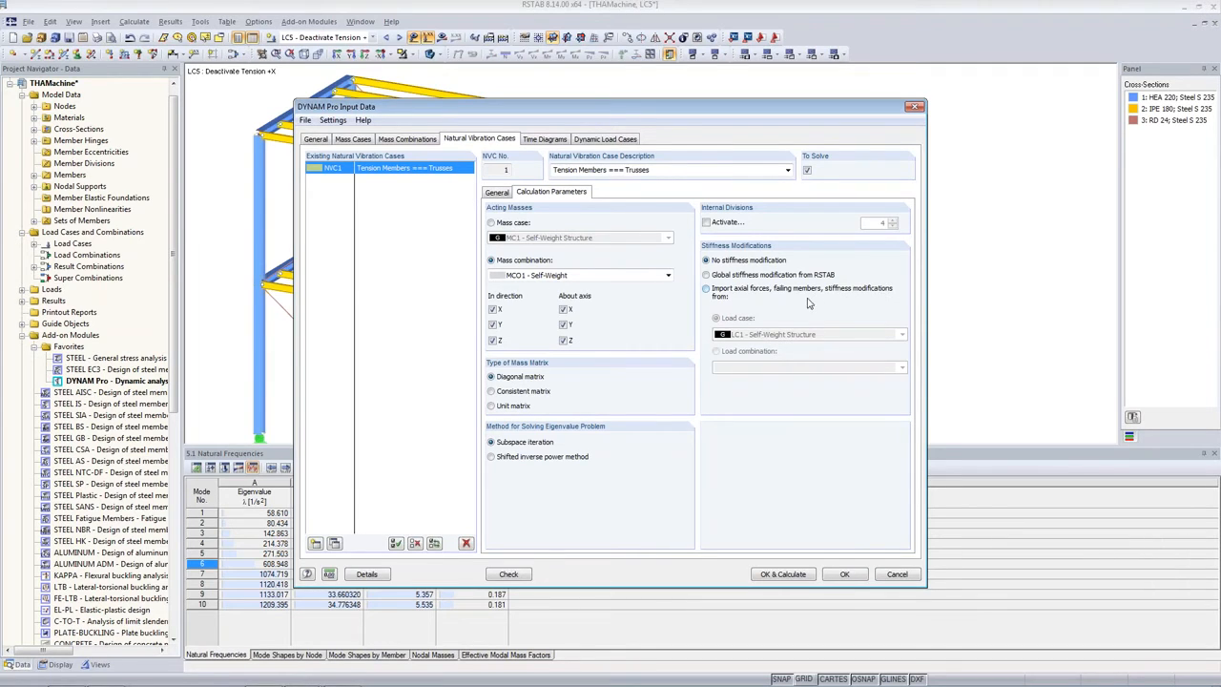
pyautogui.click(333, 543)
pyautogui.moveTo(650, 171); pyautogui.dragTo(527, 169)
pyautogui.write('Fail')
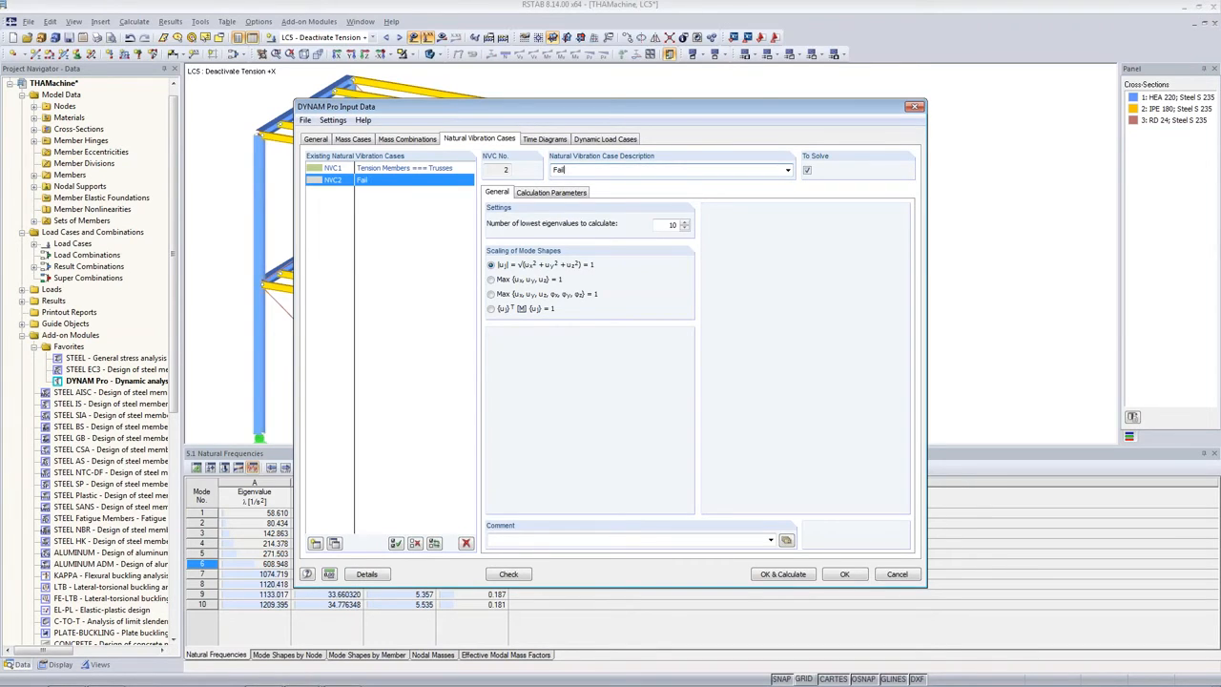
pyautogui.write('ure tension members +X')
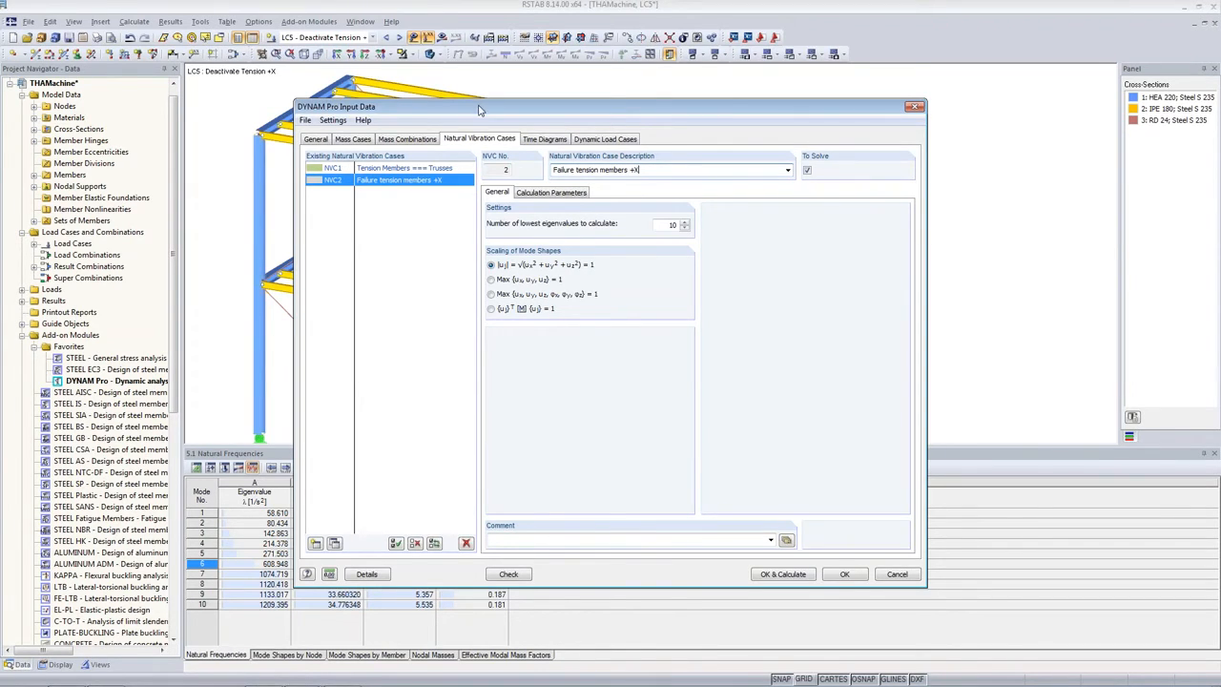
# - Import axial forces, failing members and stiffness modifications from LC5 into NVC2 and run the DYNAM Pro calculation
pyautogui.moveTo(480, 111); pyautogui.dragTo(746, 136)
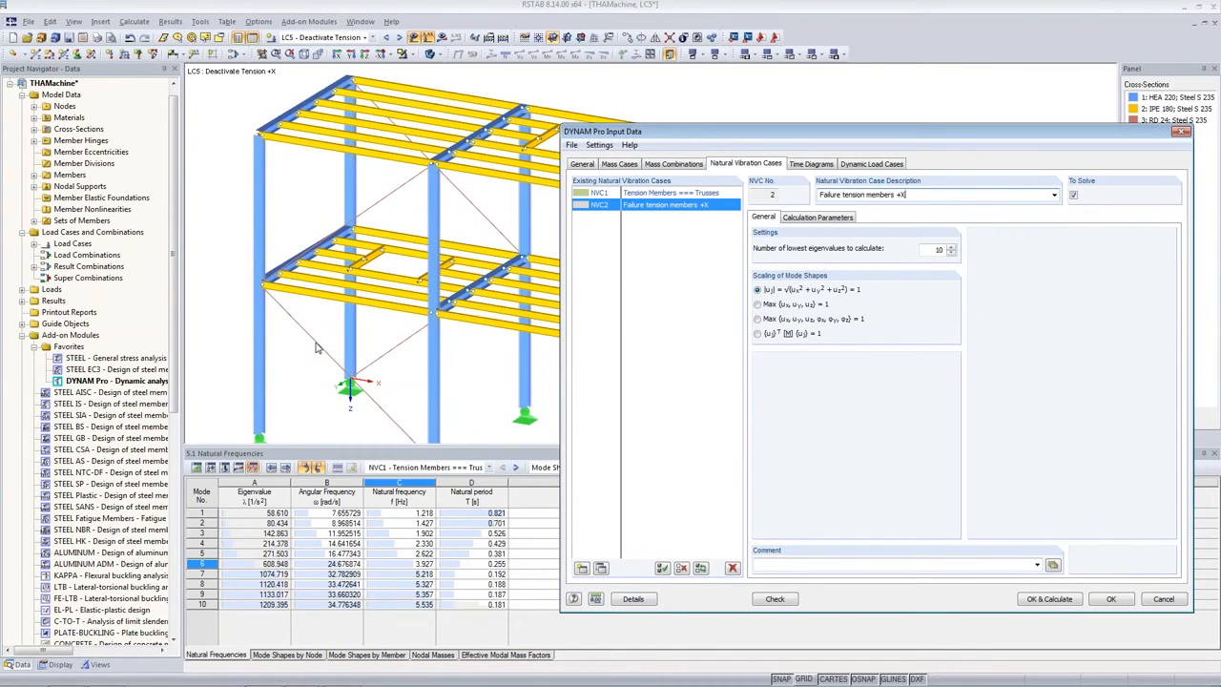
pyautogui.moveTo(766, 137); pyautogui.dragTo(584, 125)
pyautogui.click(628, 205)
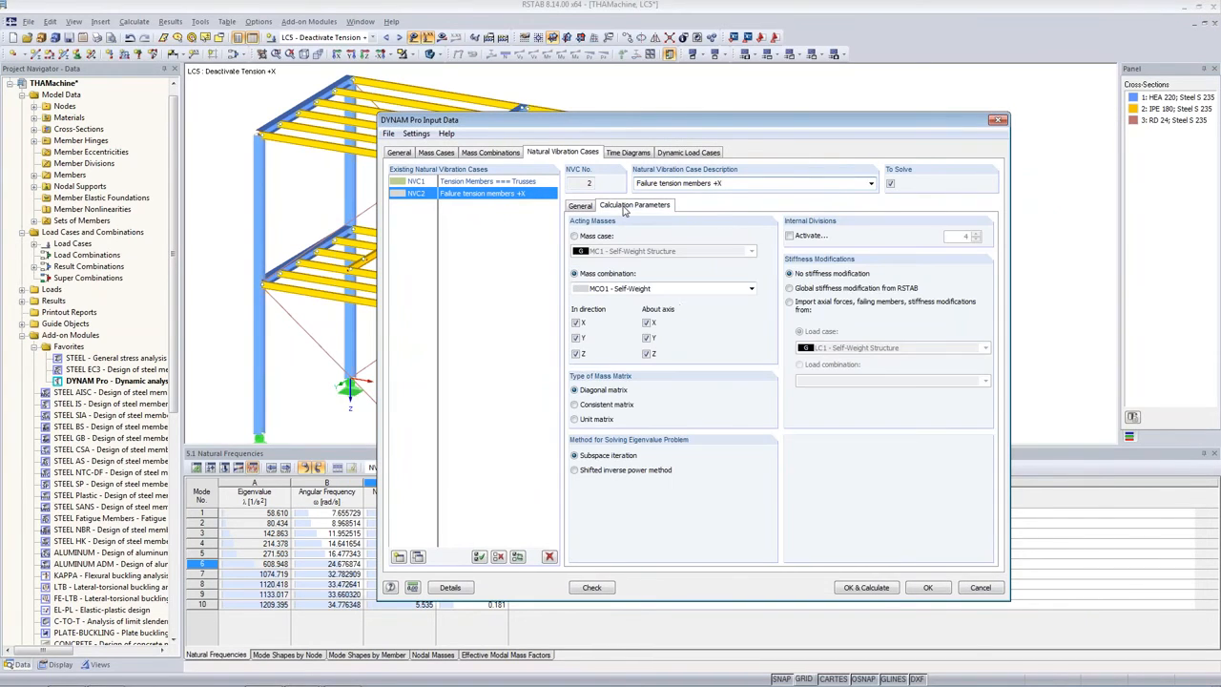
pyautogui.click(790, 304)
pyautogui.click(883, 349)
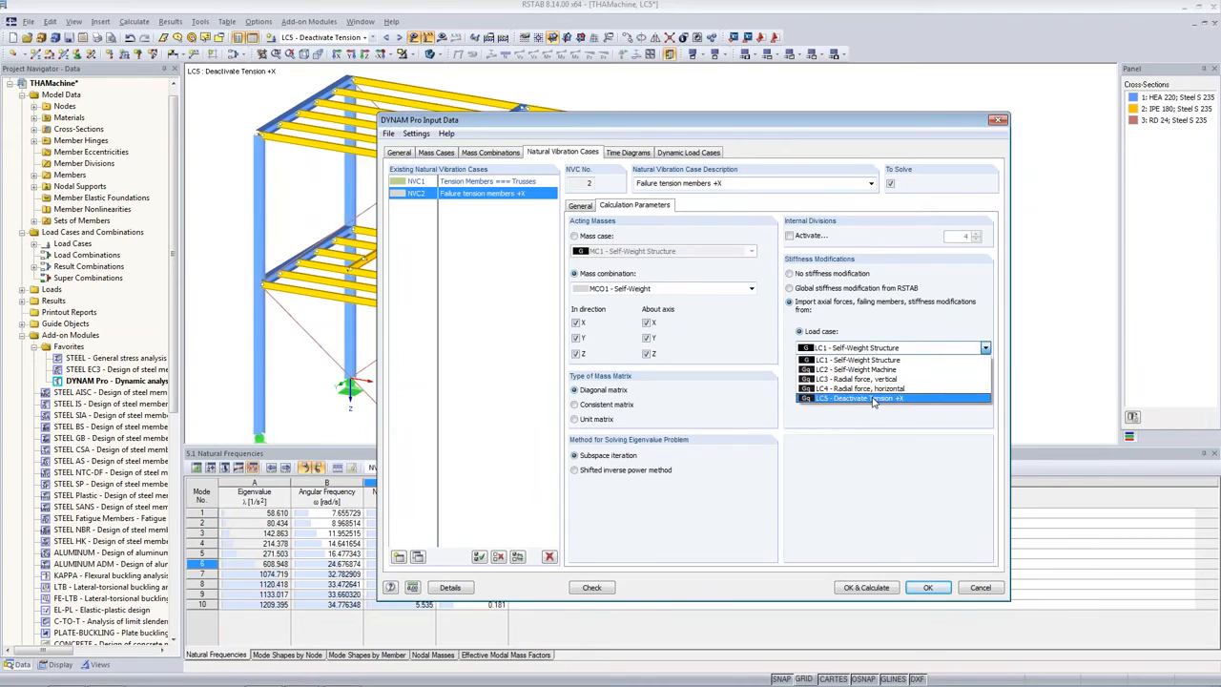
pyautogui.click(872, 398)
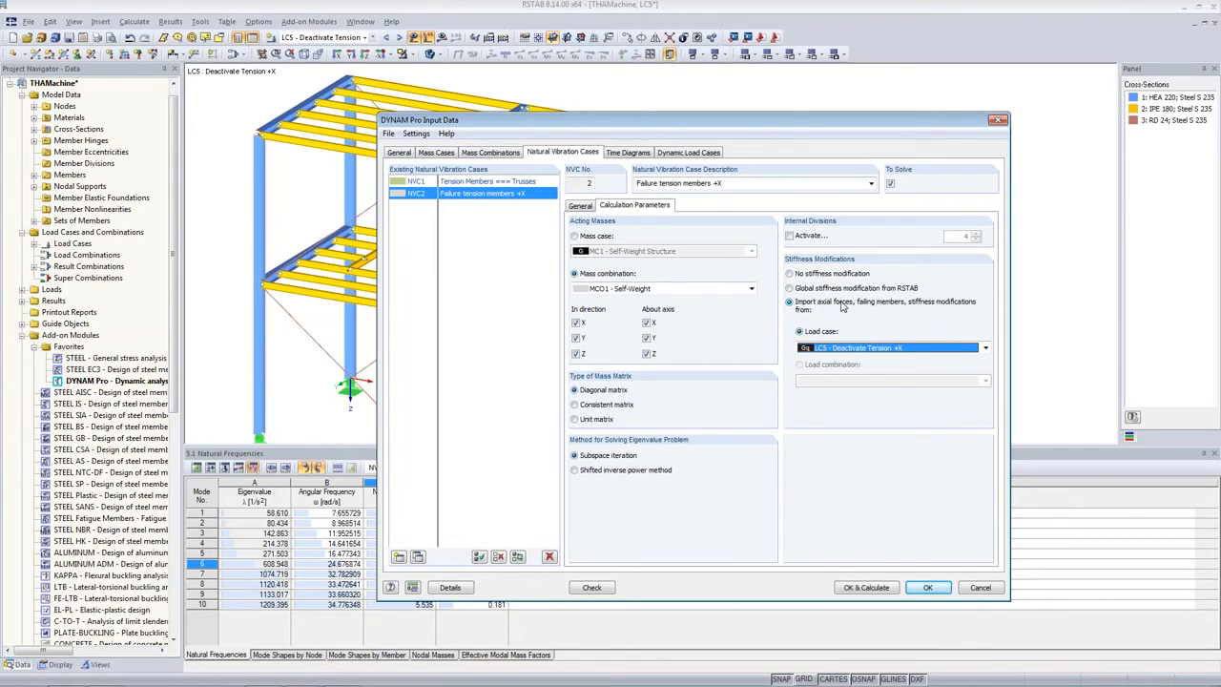
pyautogui.click(864, 588)
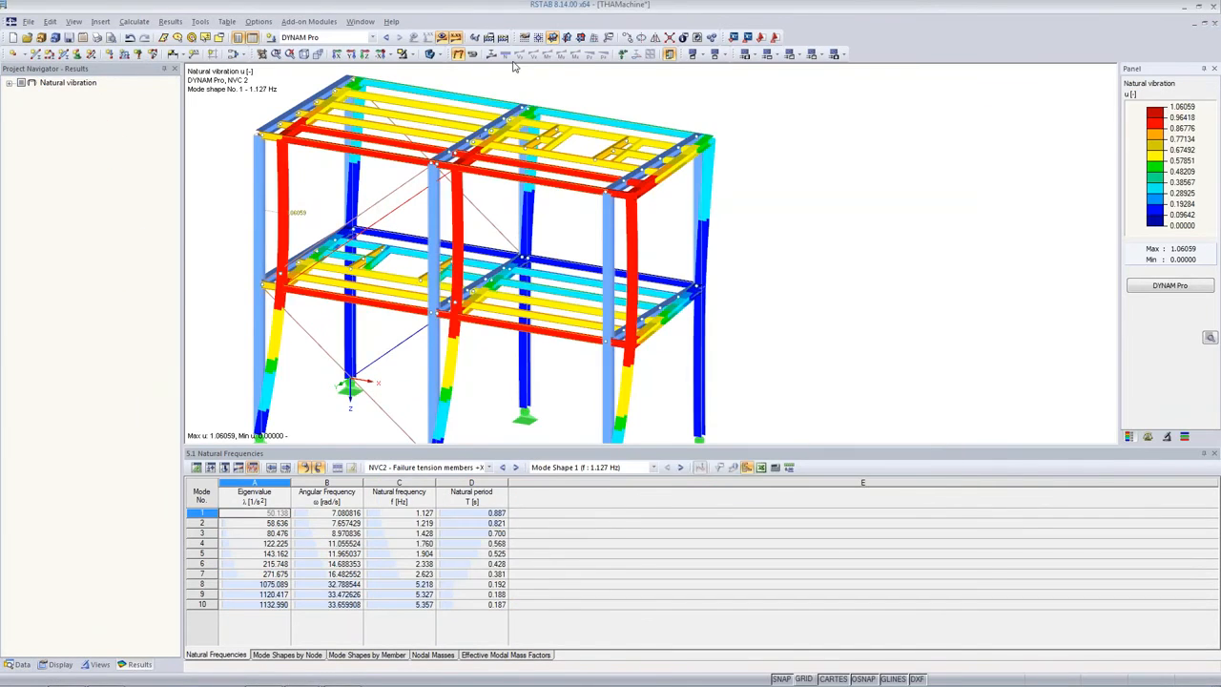
# - Shrink the results table to enlarge the model view and compare mode shapes 2 and 1 of NVC2
pyautogui.moveTo(488, 453); pyautogui.dragTo(485, 503)
pyautogui.doubleClick(485, 492)
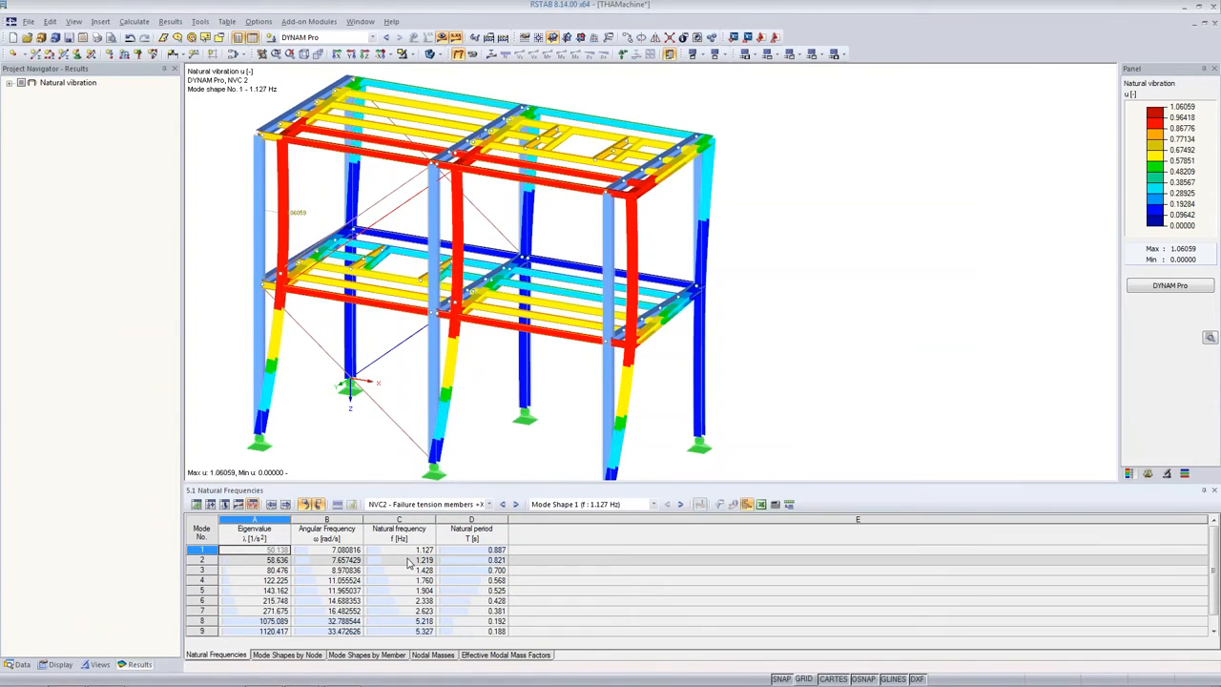
pyautogui.click(409, 561)
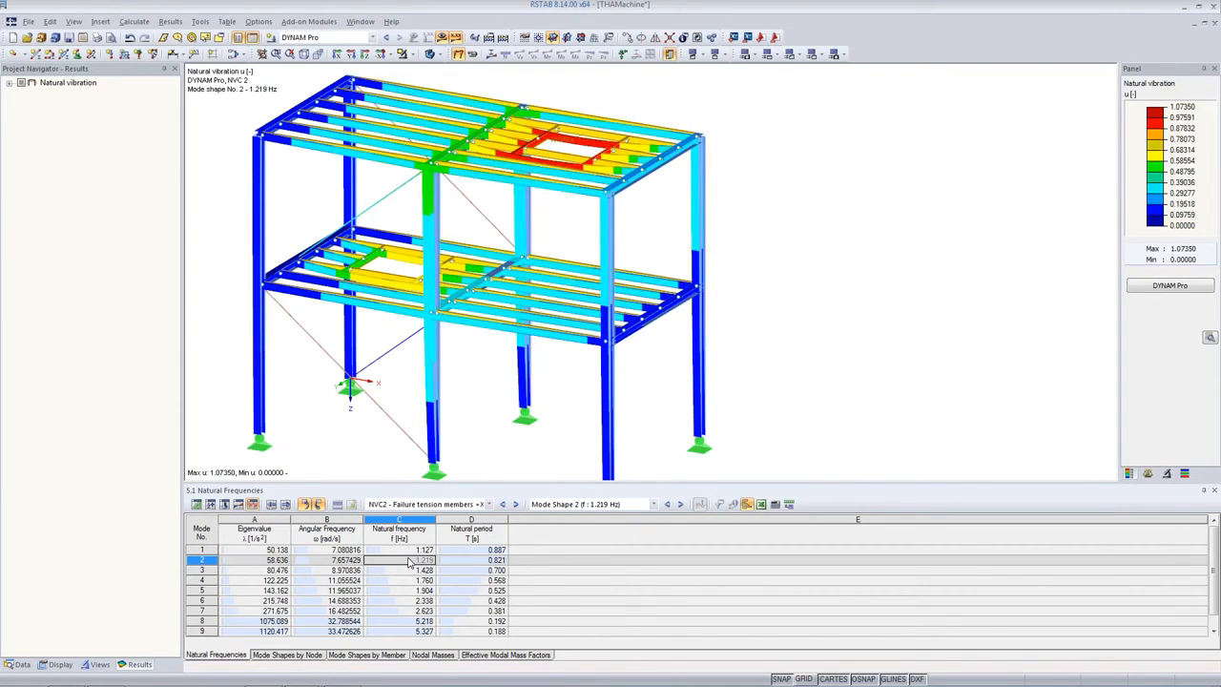
pyautogui.click(408, 551)
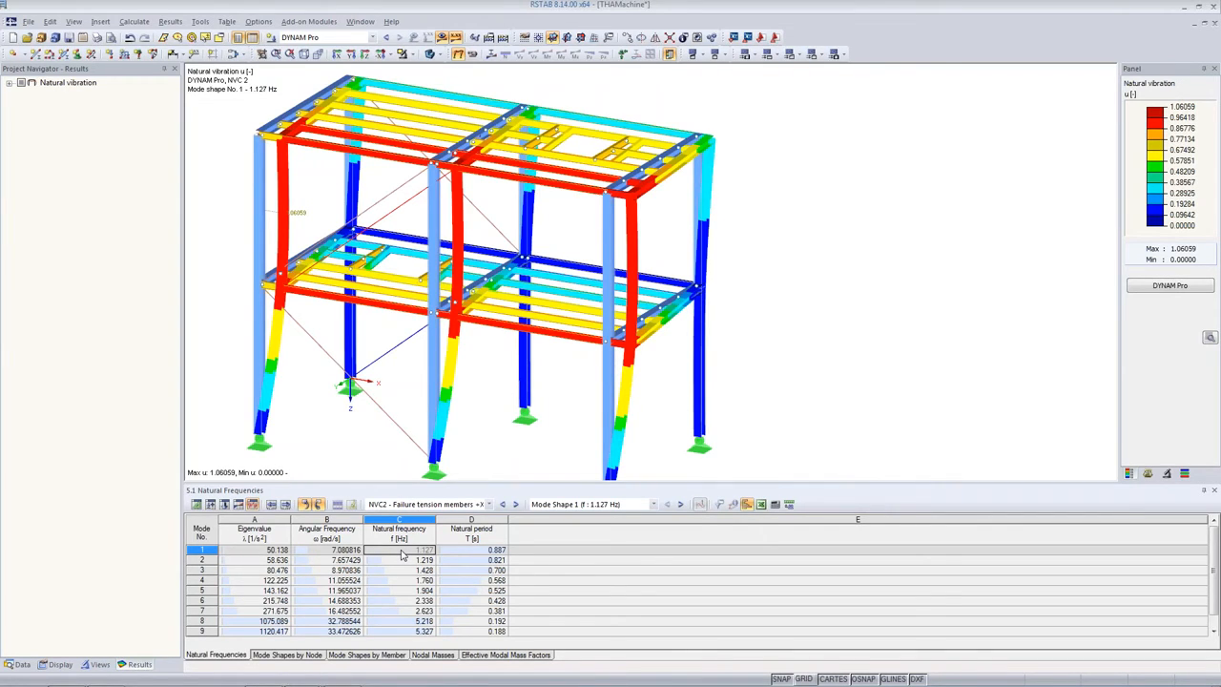
# - Examine the effective modal mass factors of NVC2 for modes 2 and 1, and return to the first natural frequency
pyautogui.click(514, 655)
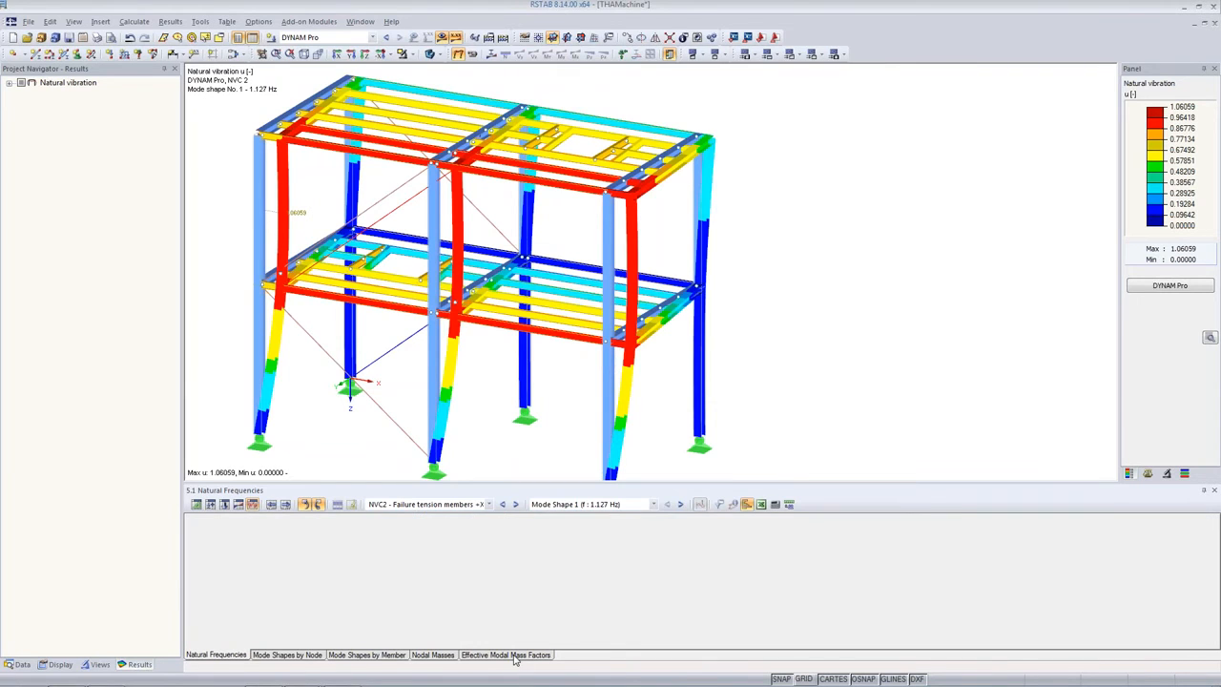
pyautogui.click(653, 561)
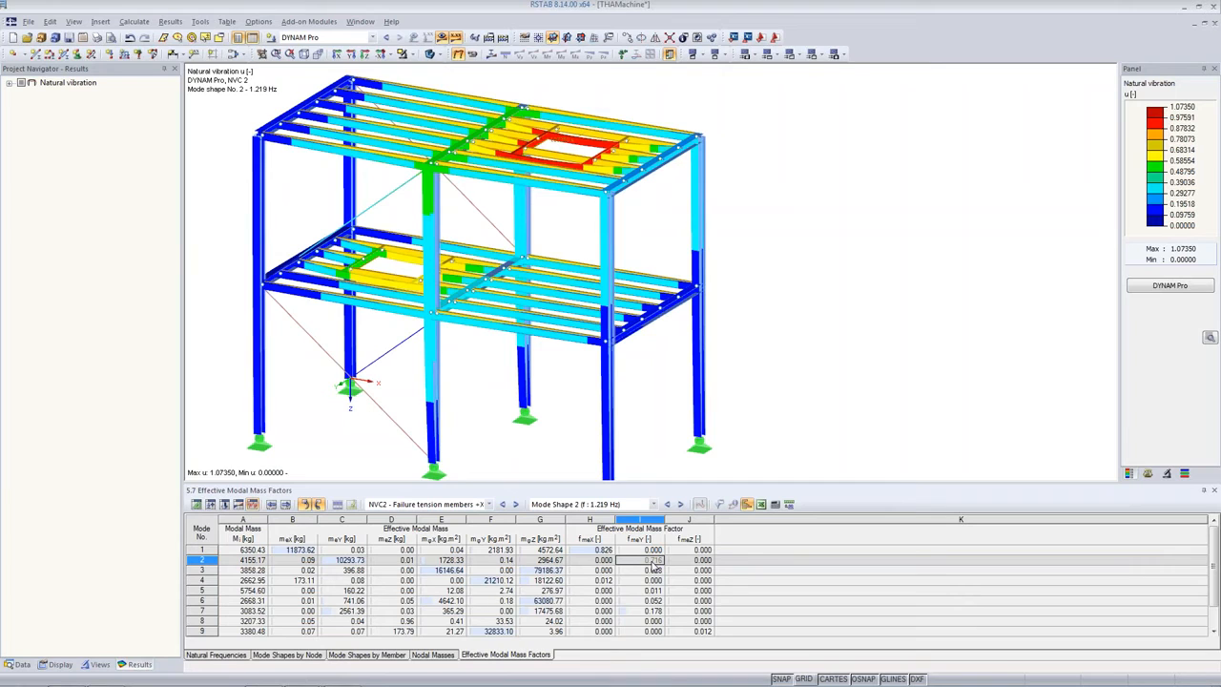
pyautogui.click(592, 550)
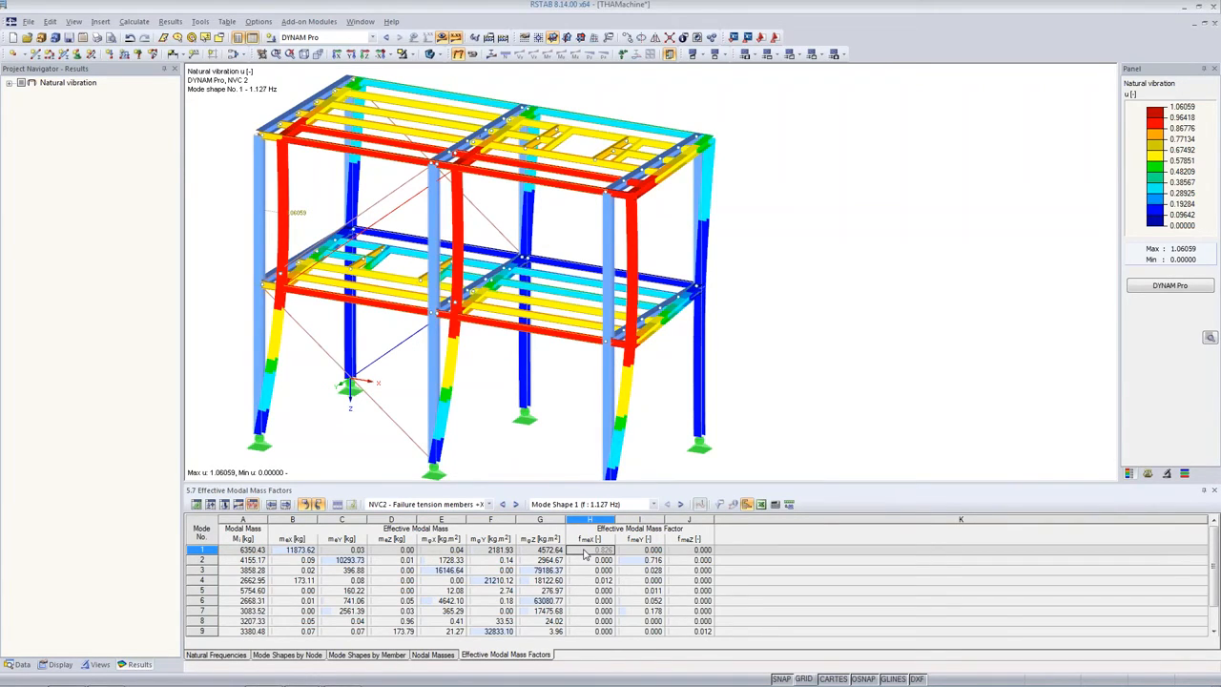
pyautogui.click(220, 654)
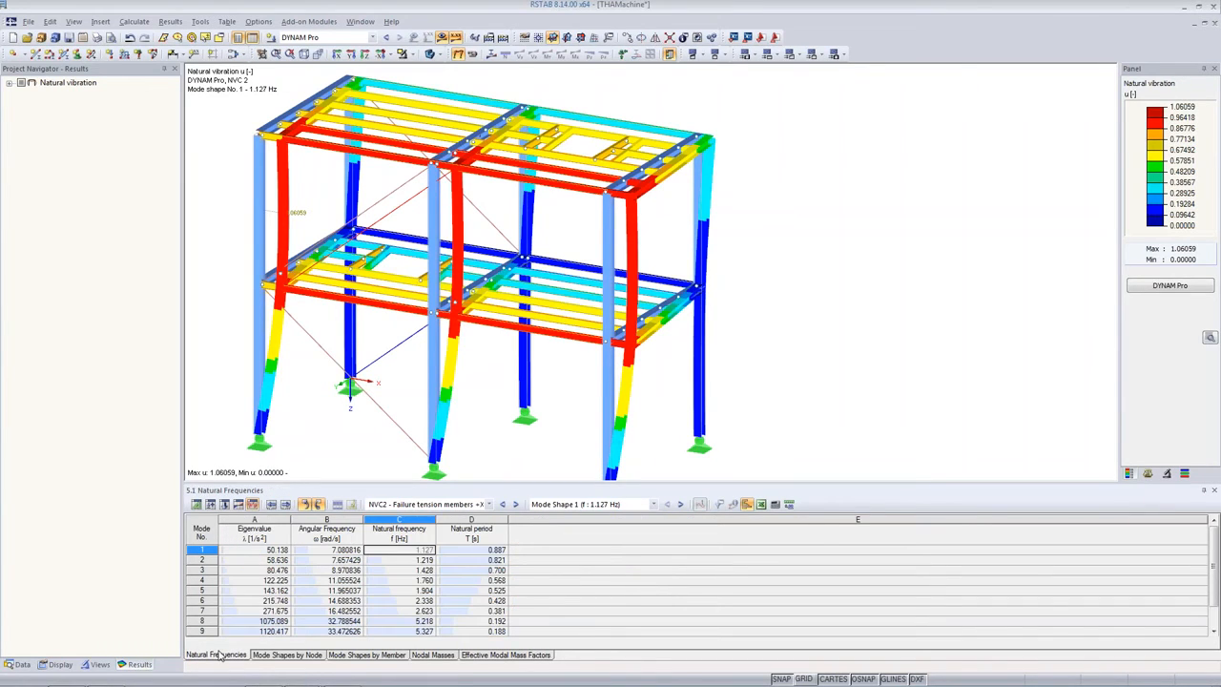
pyautogui.click(402, 550)
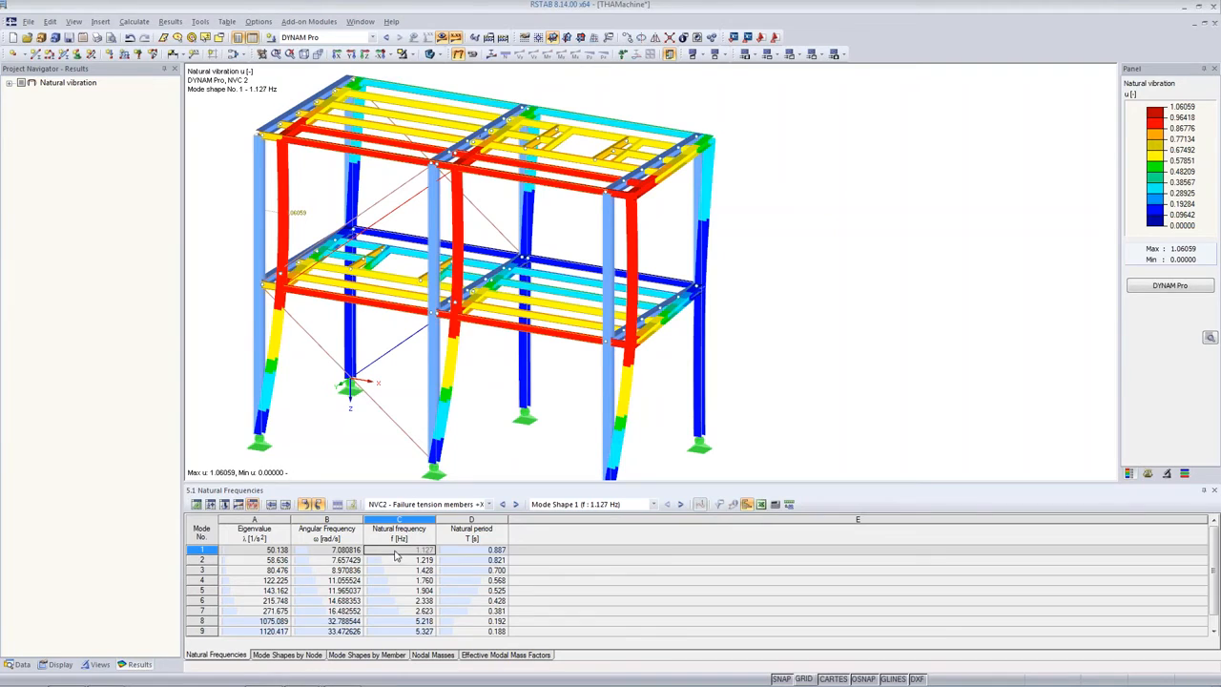
# - Activate nonlinear time history analysis with time diagrams in DYNAM Pro, check the time diagrams and open the dynamic load cases
pyautogui.click(19, 664)
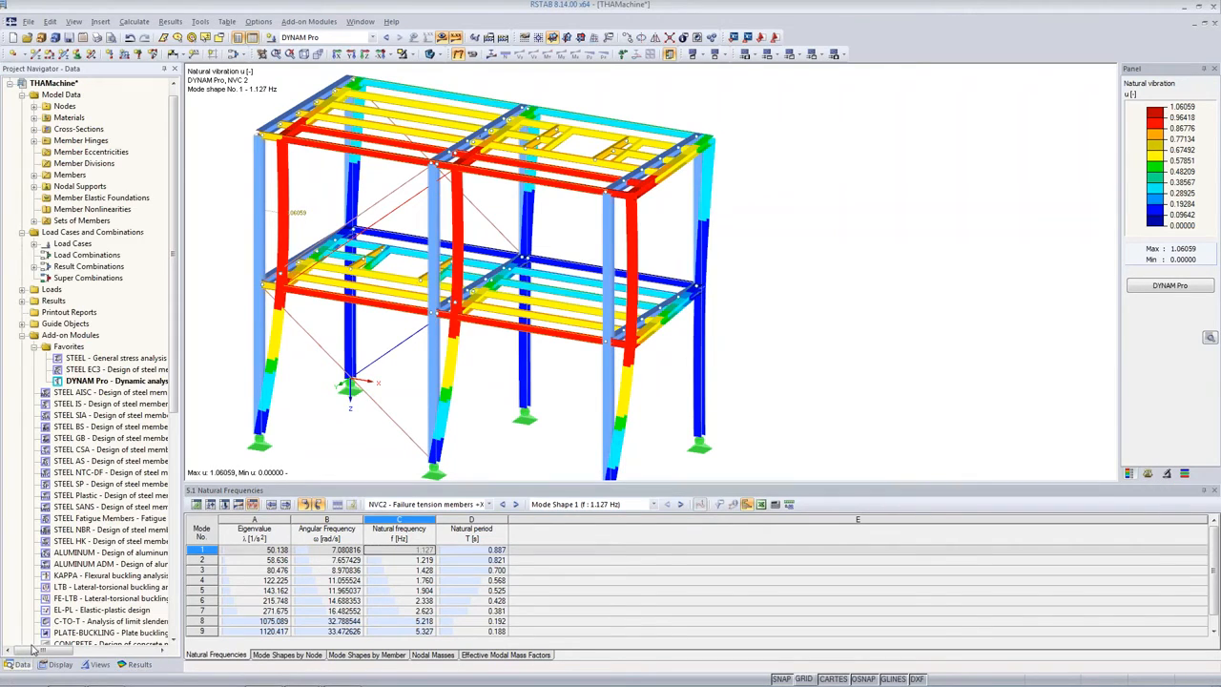
pyautogui.doubleClick(129, 383)
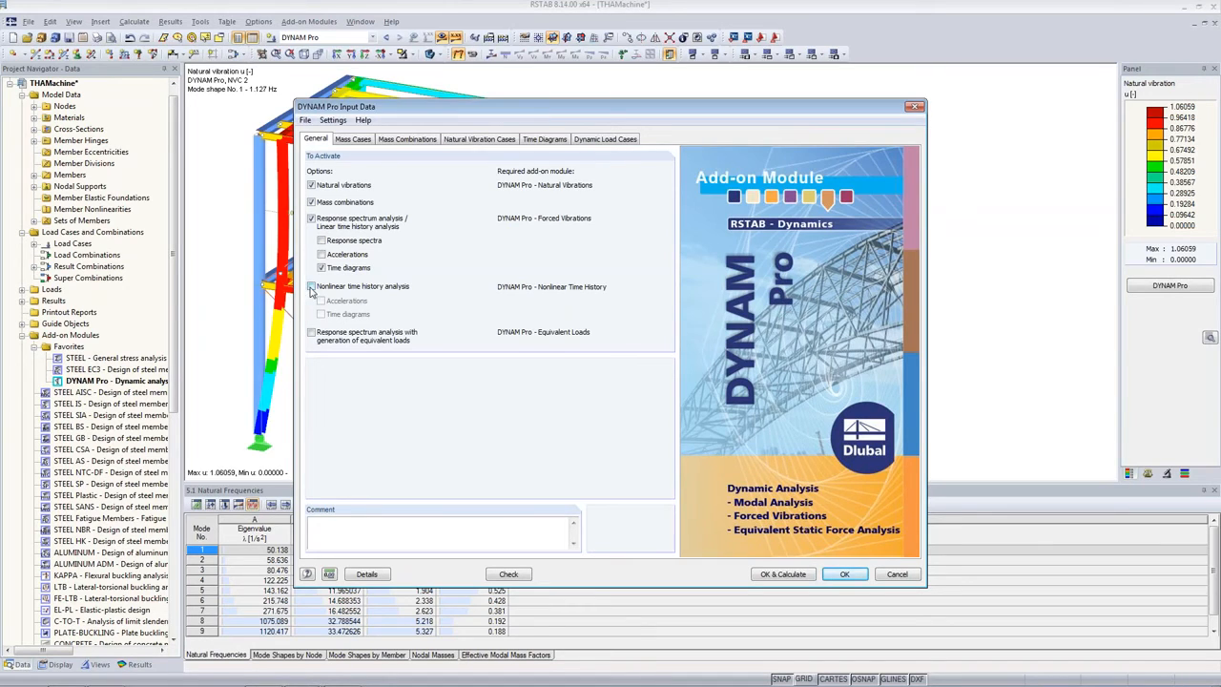
pyautogui.click(311, 287)
pyautogui.click(322, 315)
pyautogui.click(550, 140)
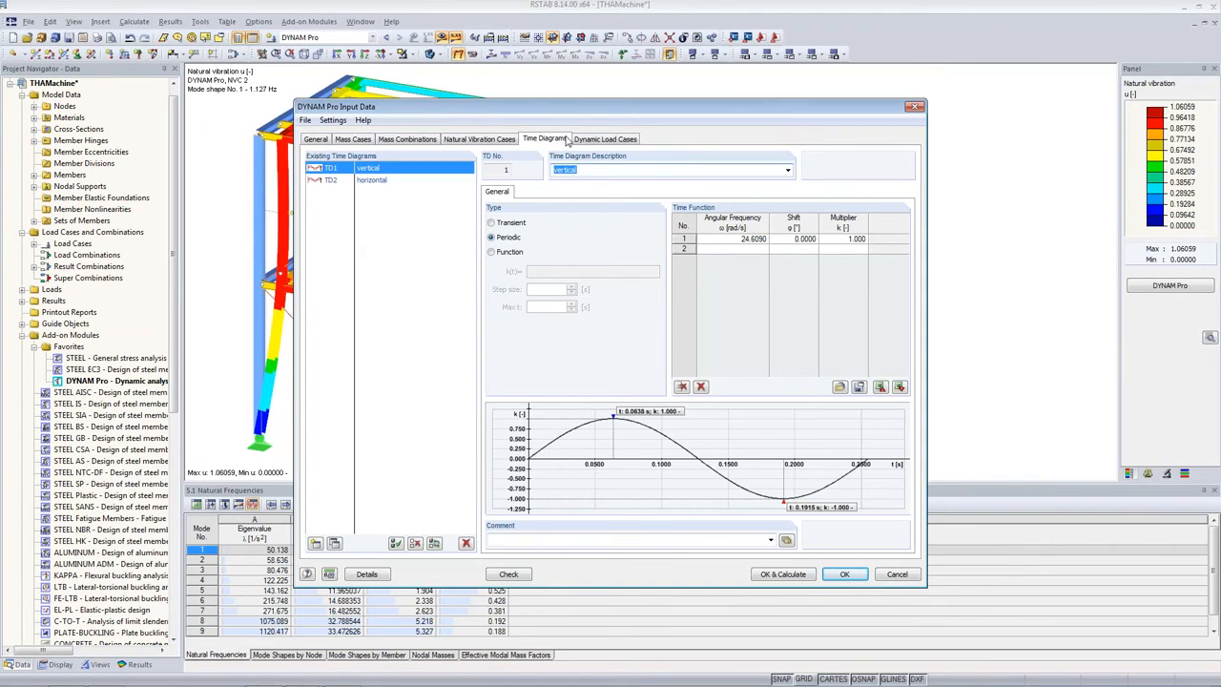
pyautogui.click(630, 143)
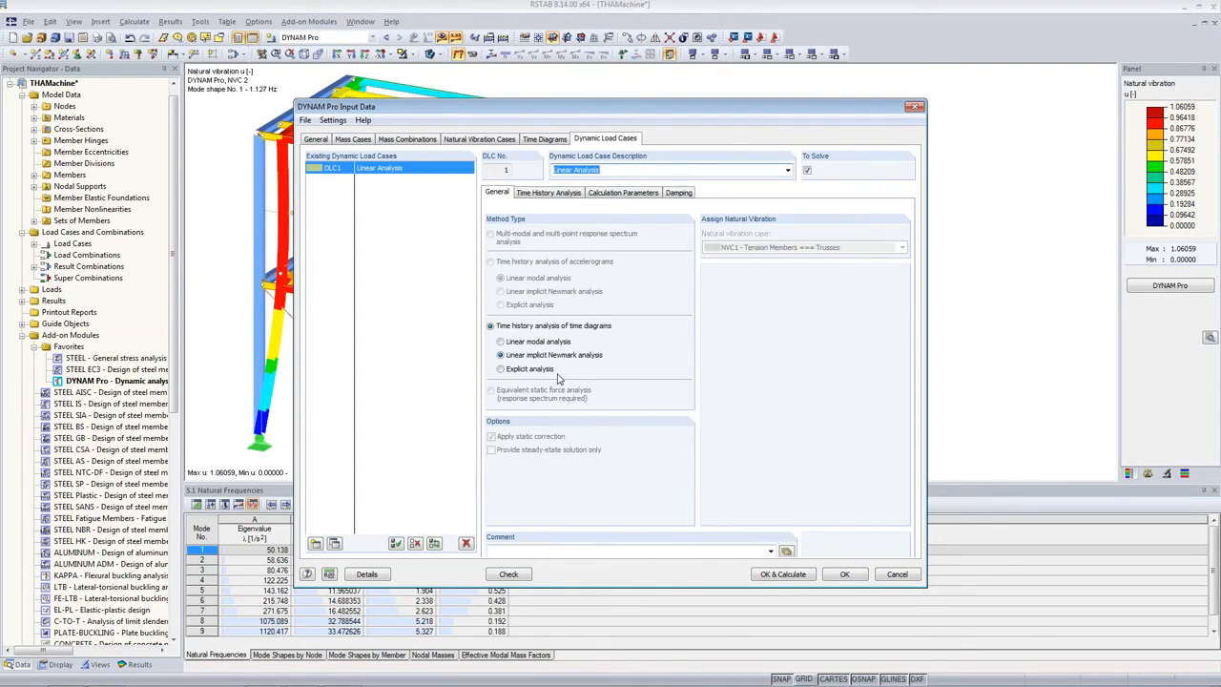
# - Copy dynamic load case DLC1, describe the copy as Nonlinear Analysis and set its method to explicit analysis
pyautogui.click(334, 543)
pyautogui.click(553, 168)
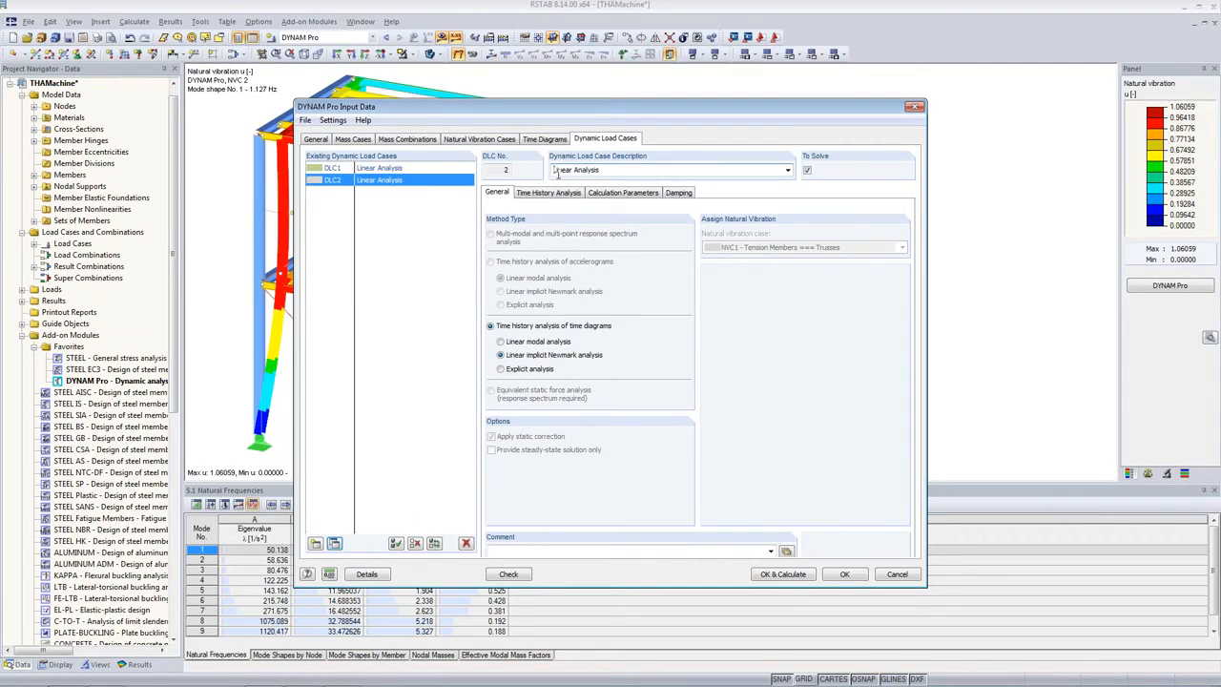
pyautogui.press('Delete')
pyautogui.write('Nonlli')
pyautogui.click(500, 369)
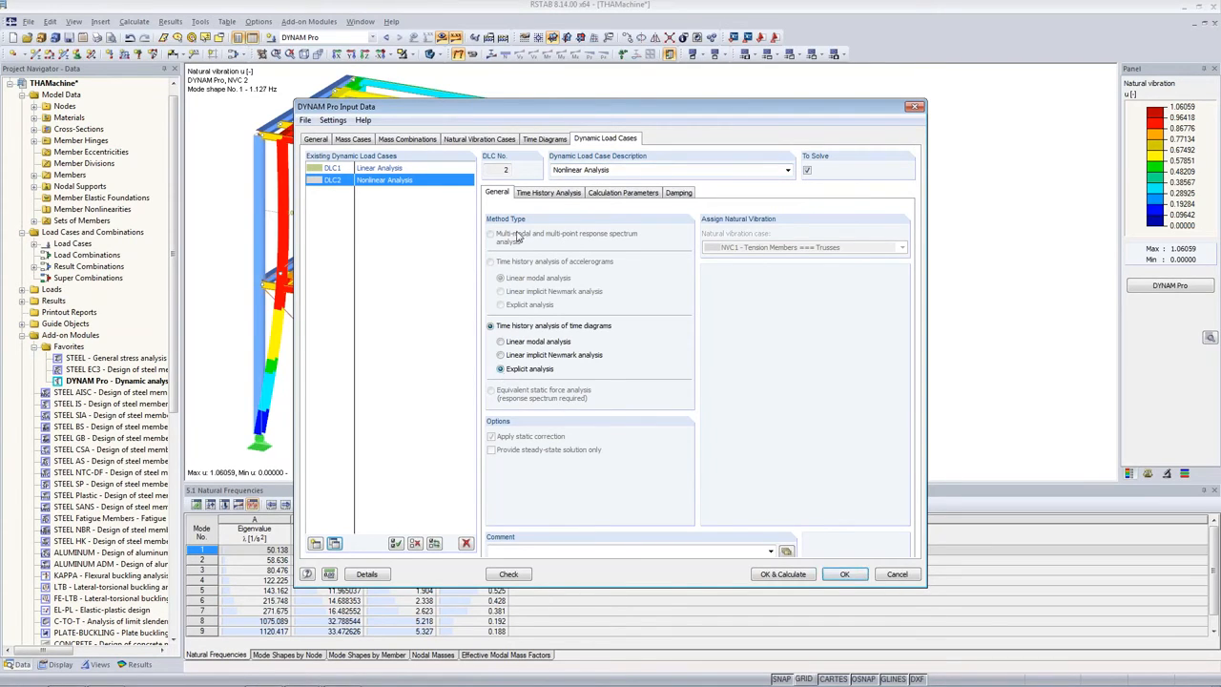
# - Review the time history settings of DLC2 and the maximum natural frequency limit in the details, leaving them unchanged
pyautogui.click(562, 195)
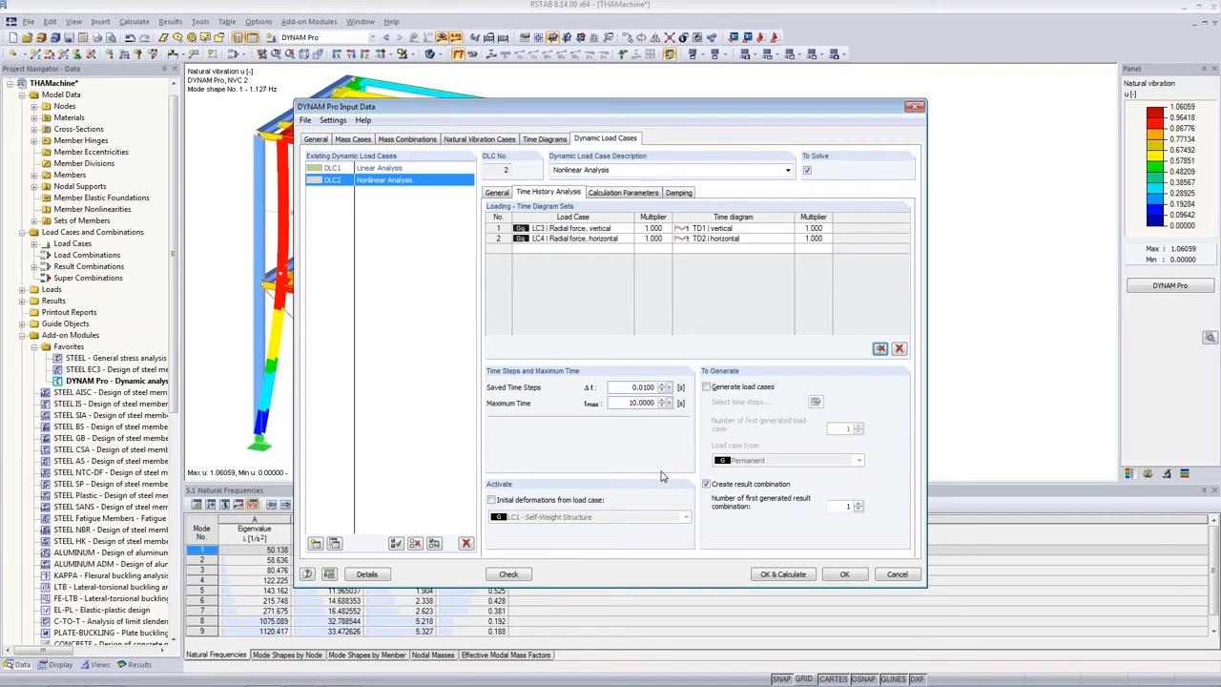
pyautogui.click(372, 573)
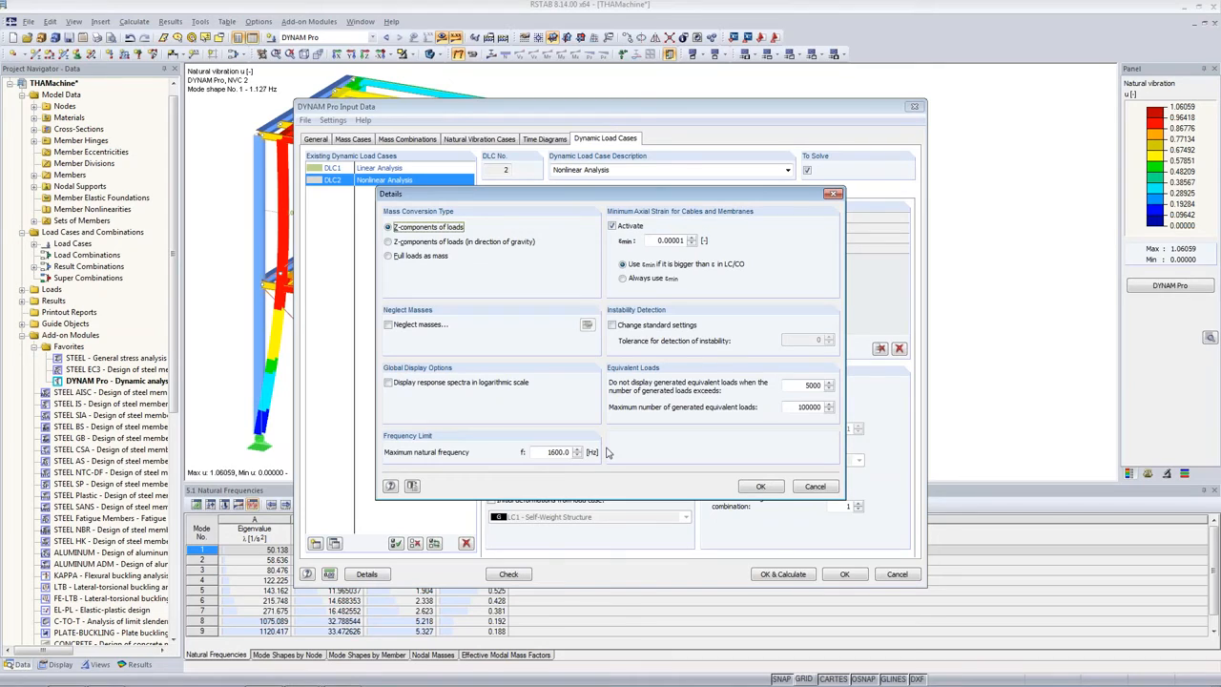
pyautogui.doubleClick(555, 452)
pyautogui.click(828, 489)
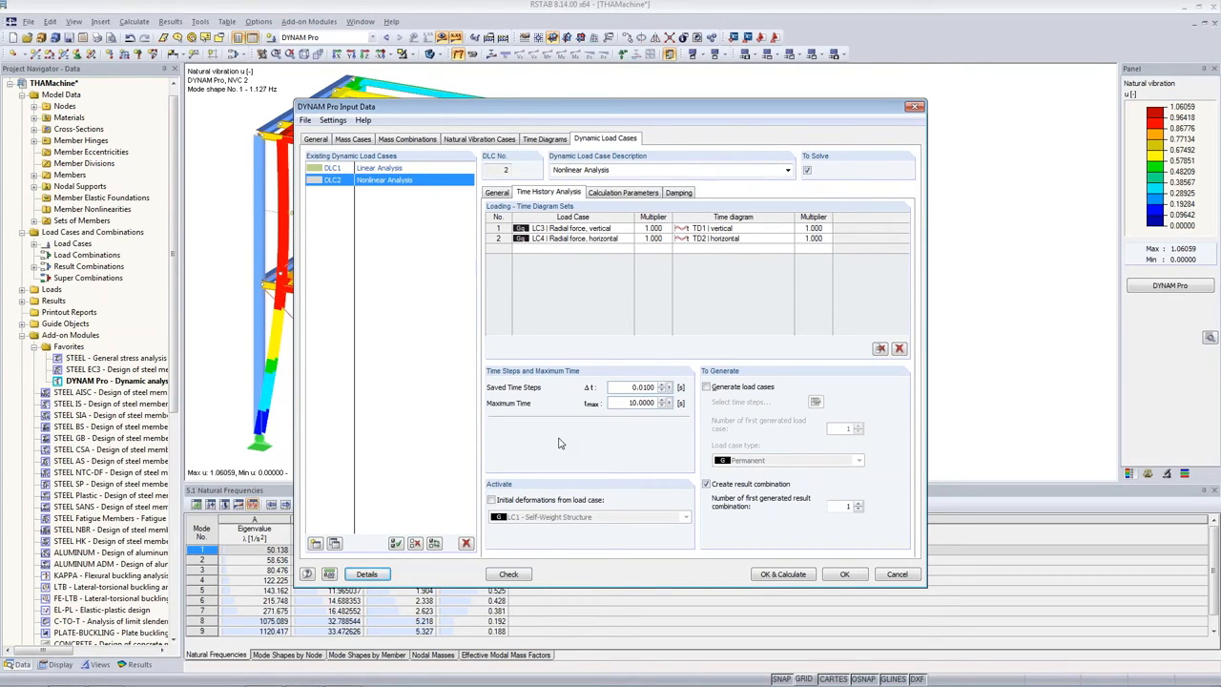
# - Choose large deformation analysis (3rd order) for DLC2, check its Rayleigh damping and run the calculation
pyautogui.click(620, 193)
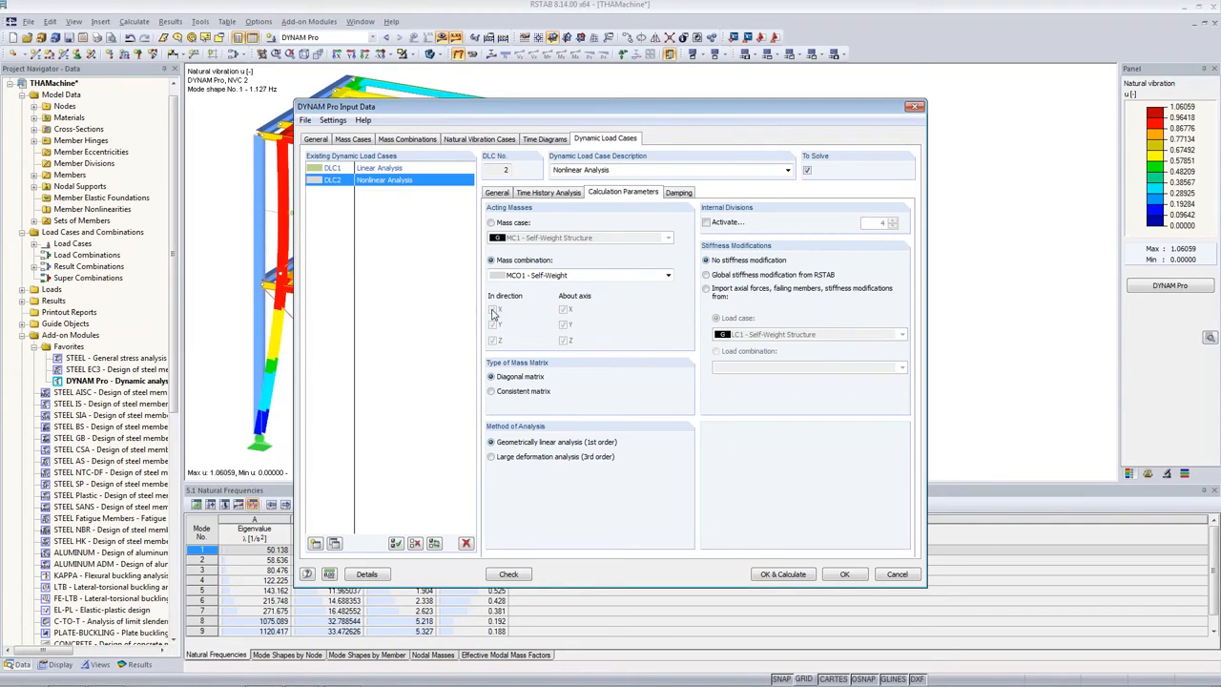
pyautogui.click(493, 457)
pyautogui.click(679, 192)
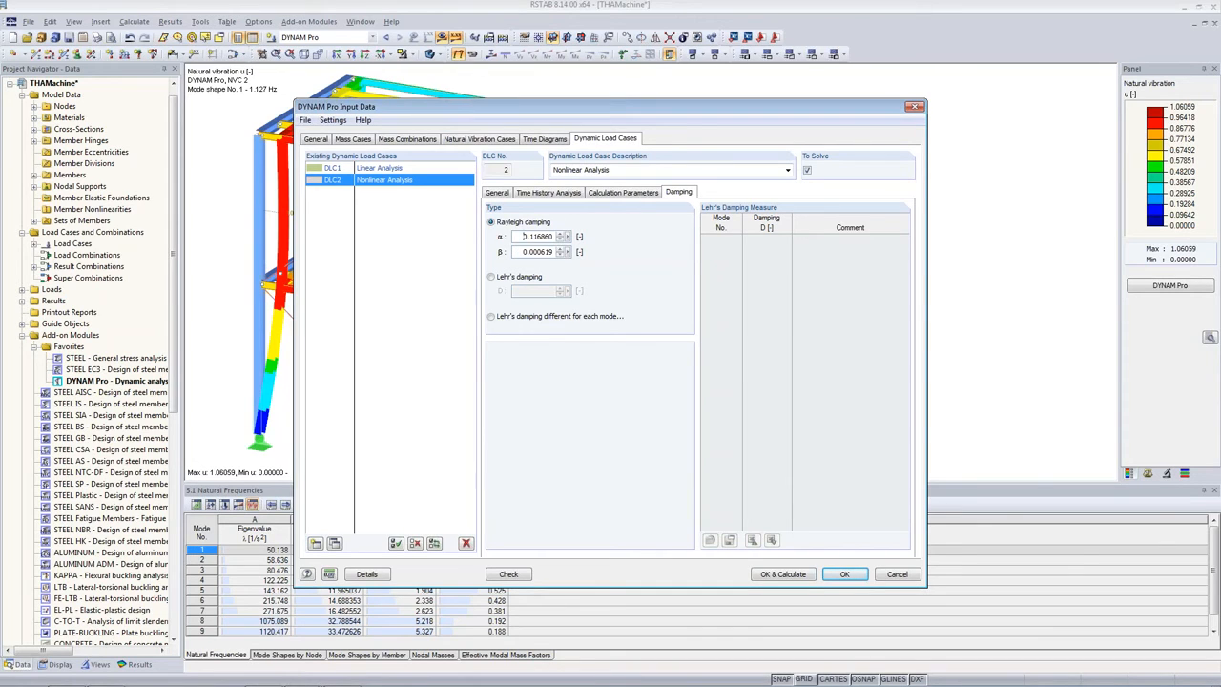
pyautogui.click(780, 574)
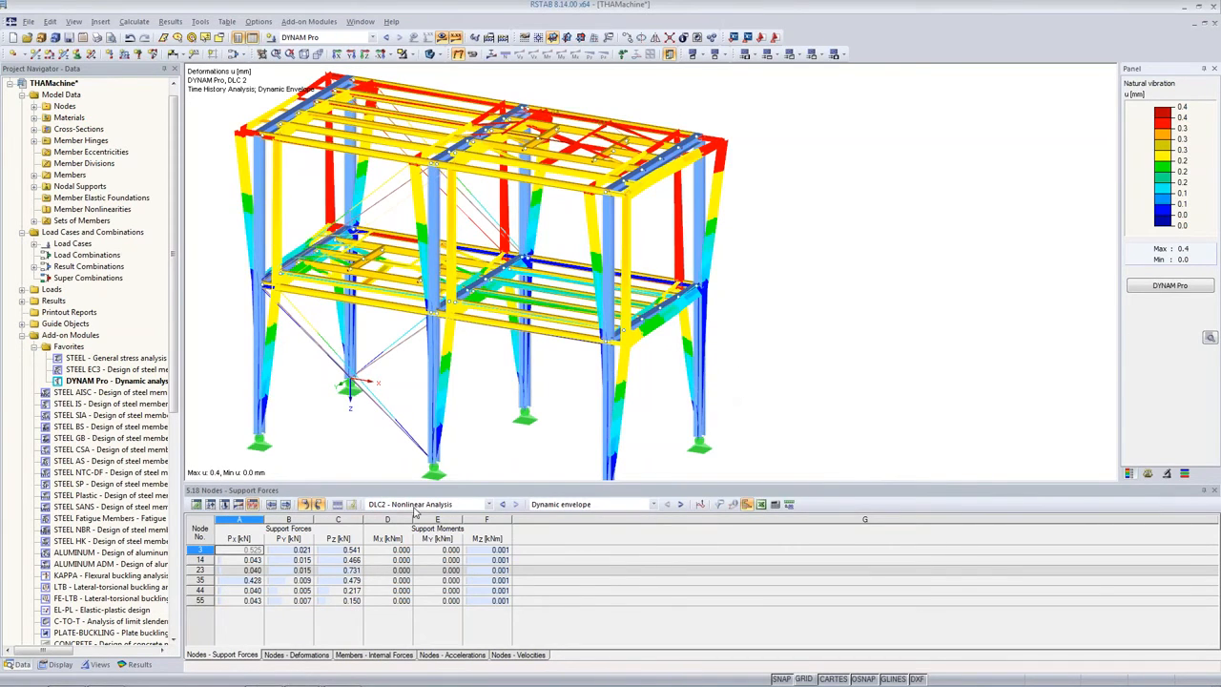
# - Open the time course monitor for the DLC2 - Nonlinear Analysis results, move it aside and plot displacement X of node 47
pyautogui.click(415, 506)
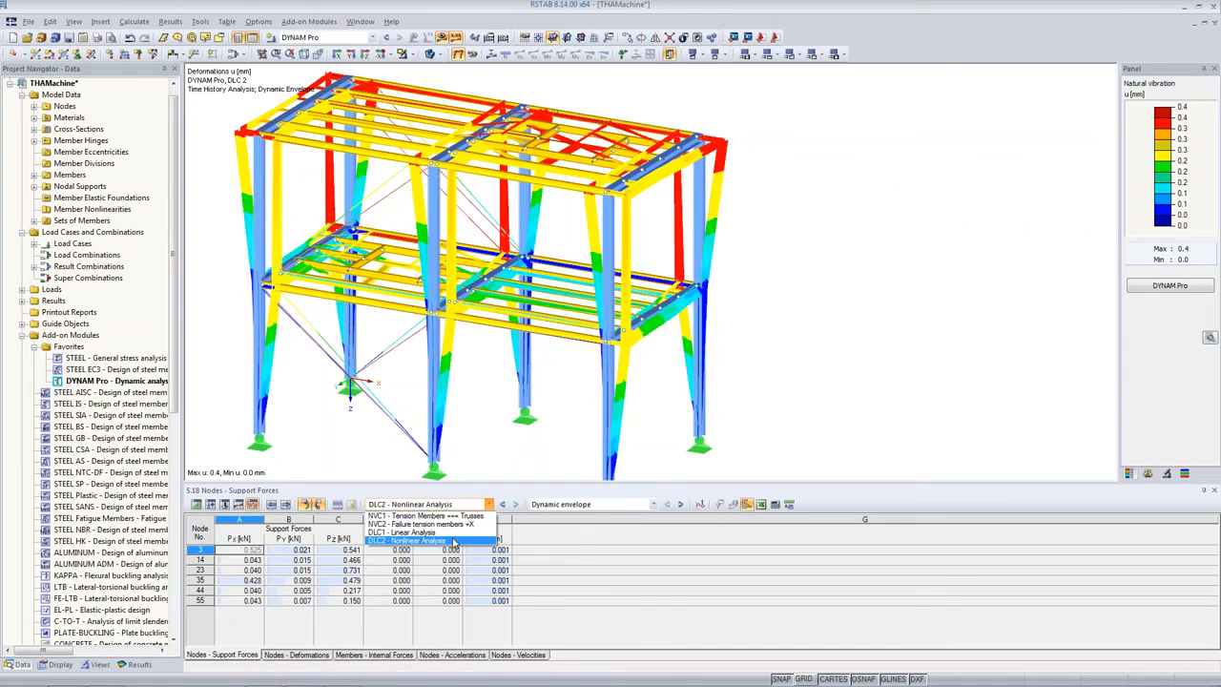
pyautogui.click(454, 542)
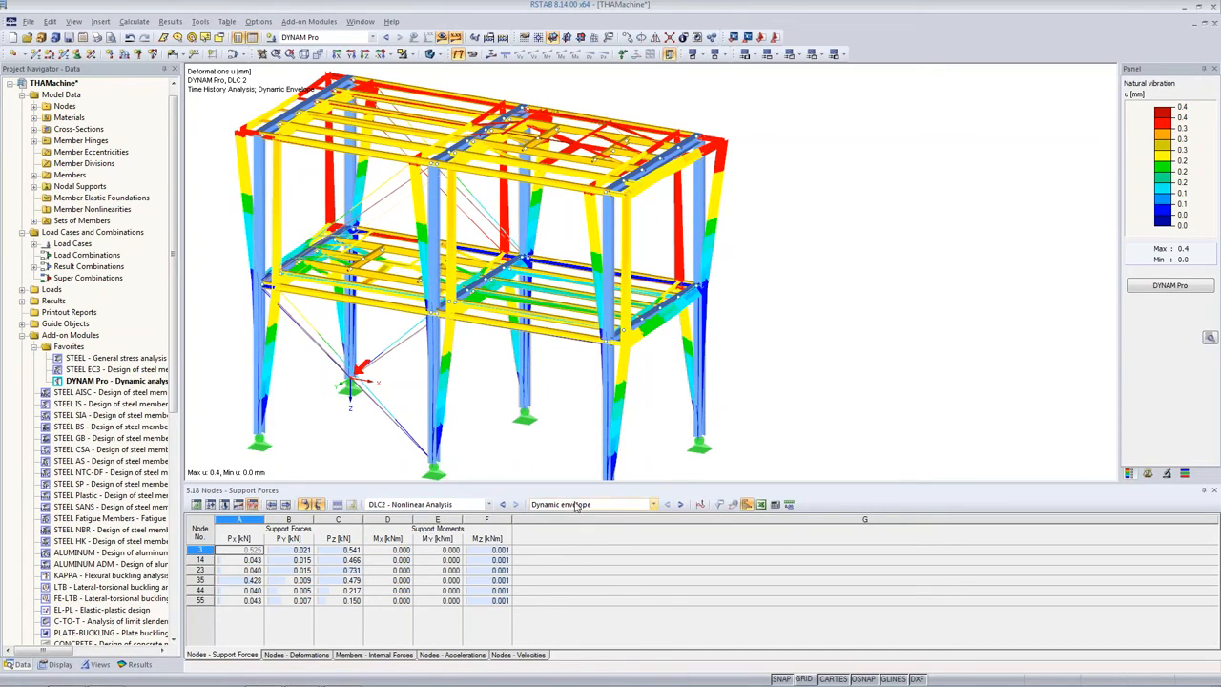
pyautogui.click(700, 503)
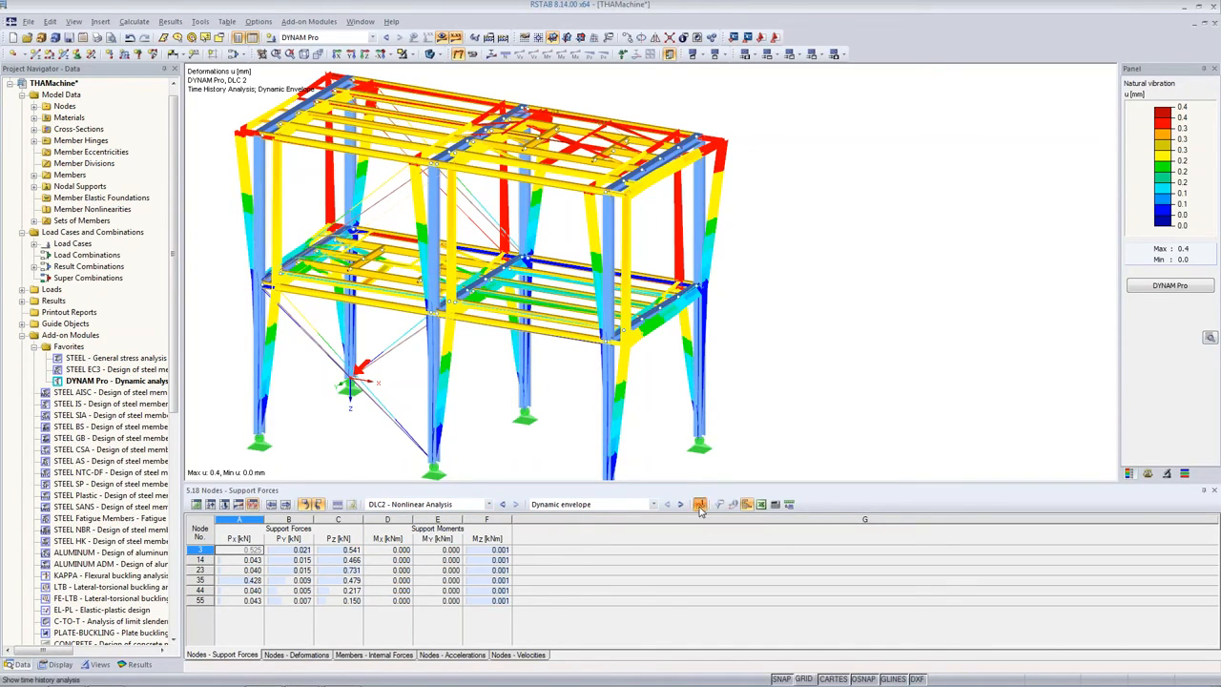
pyautogui.moveTo(457, 26); pyautogui.dragTo(1136, 375)
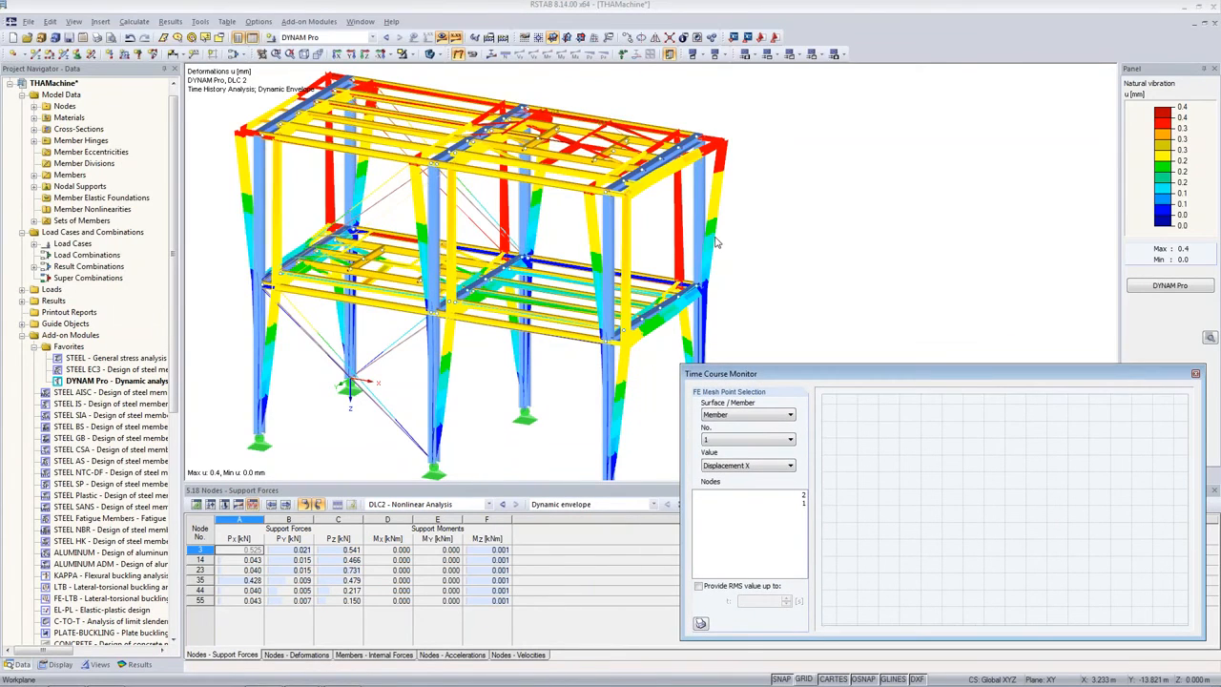
pyautogui.click(665, 164)
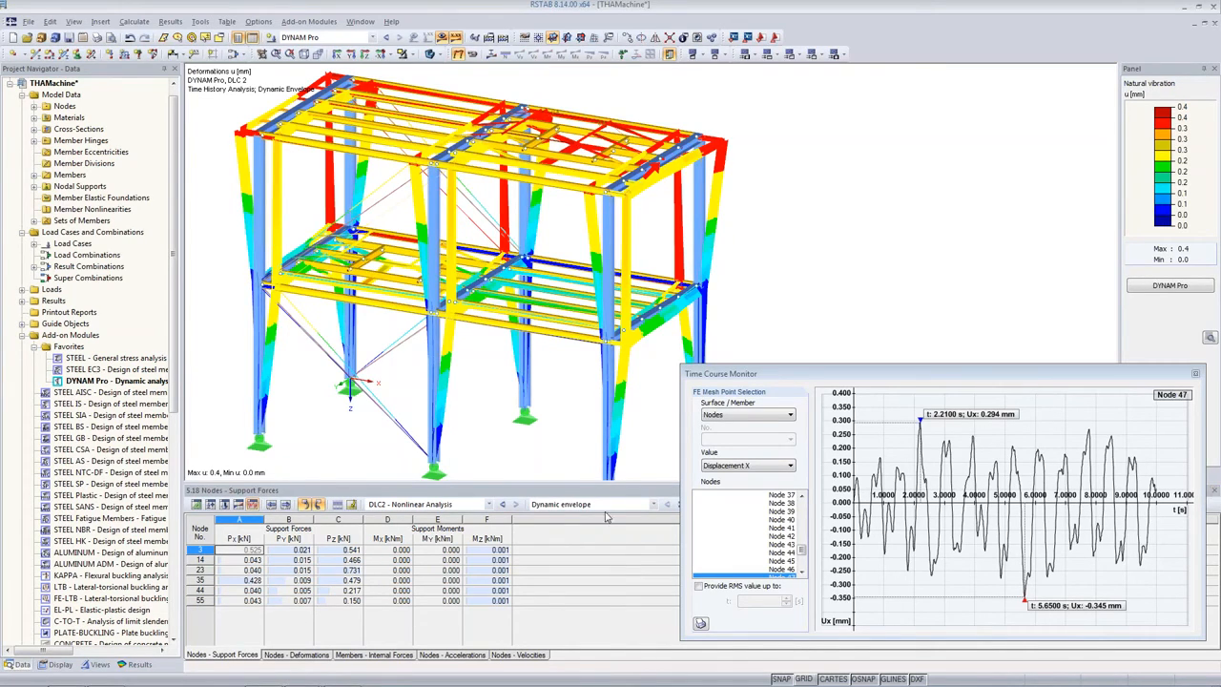
# - Plot the time course of normal force N for diagonal tension member 23 at node 22
pyautogui.click(400, 353)
pyautogui.click(746, 466)
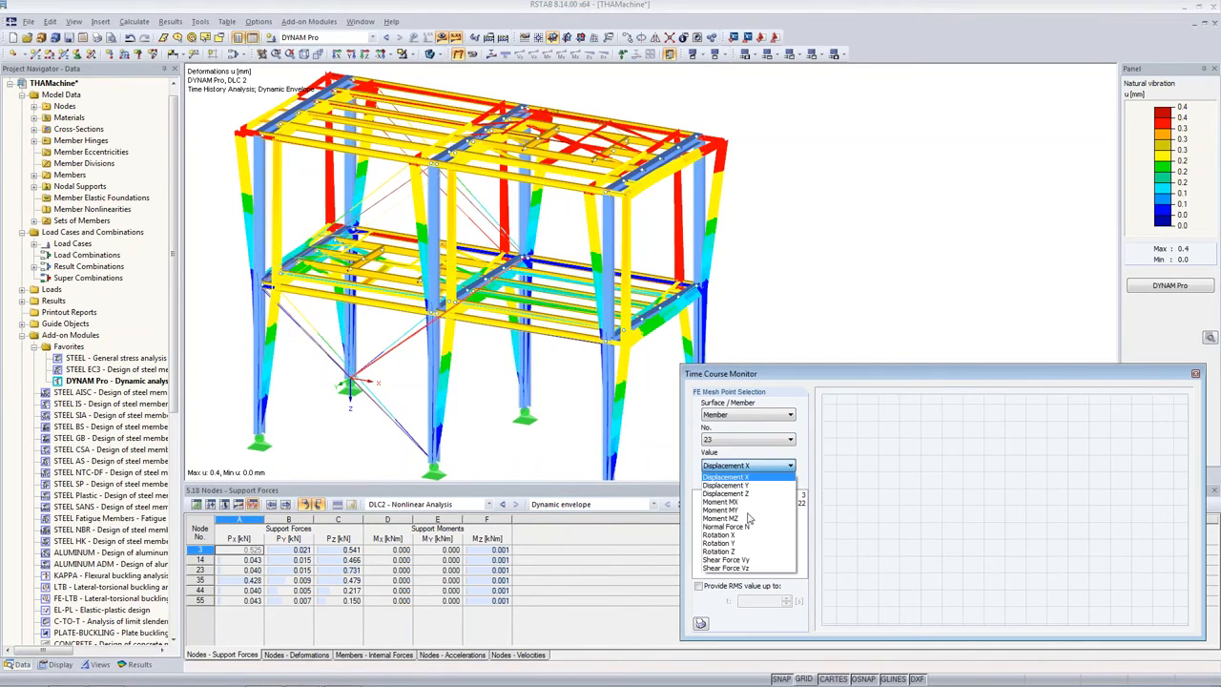
pyautogui.click(749, 527)
pyautogui.click(777, 503)
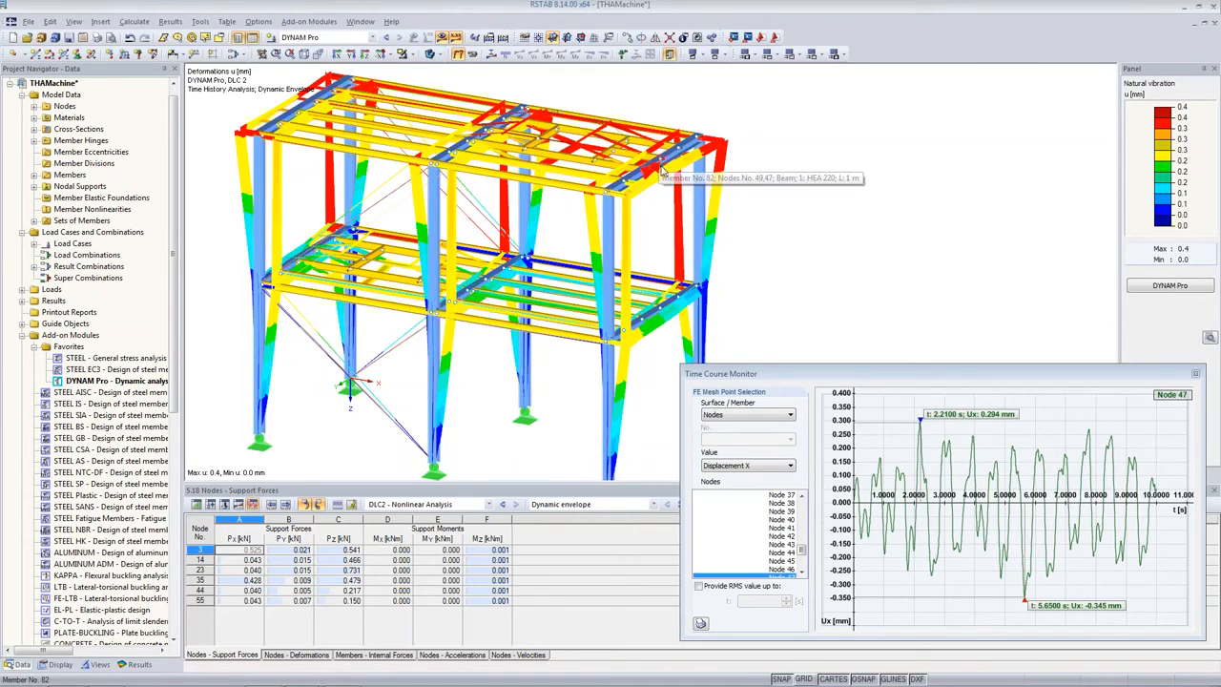
# - Plot acceleration X of node 47 over time and provide its RMS value up to 10 s
pyautogui.scroll(-1, 755, 562)
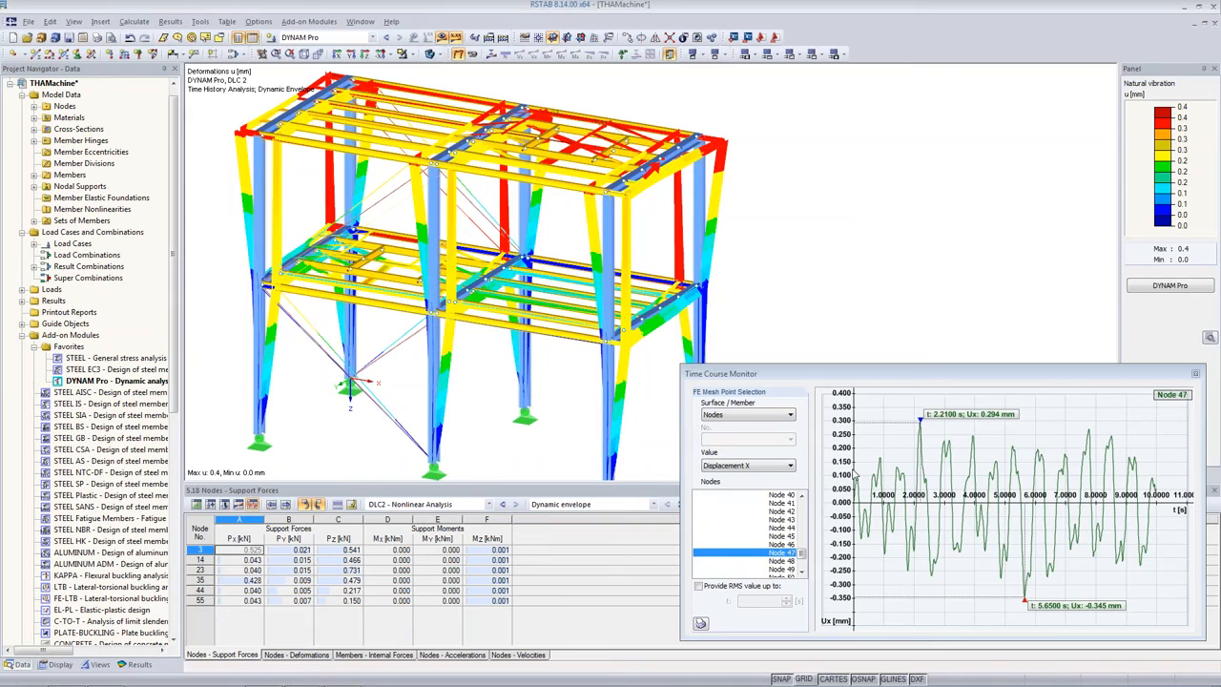
pyautogui.click(728, 466)
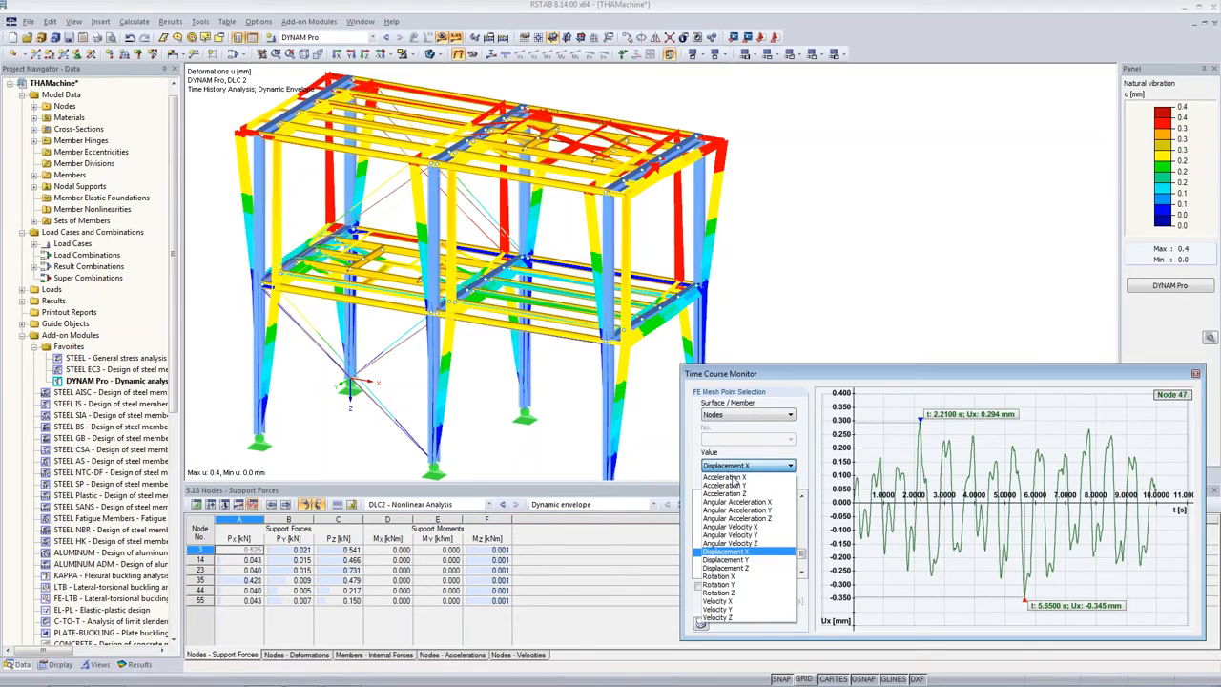
pyautogui.click(733, 477)
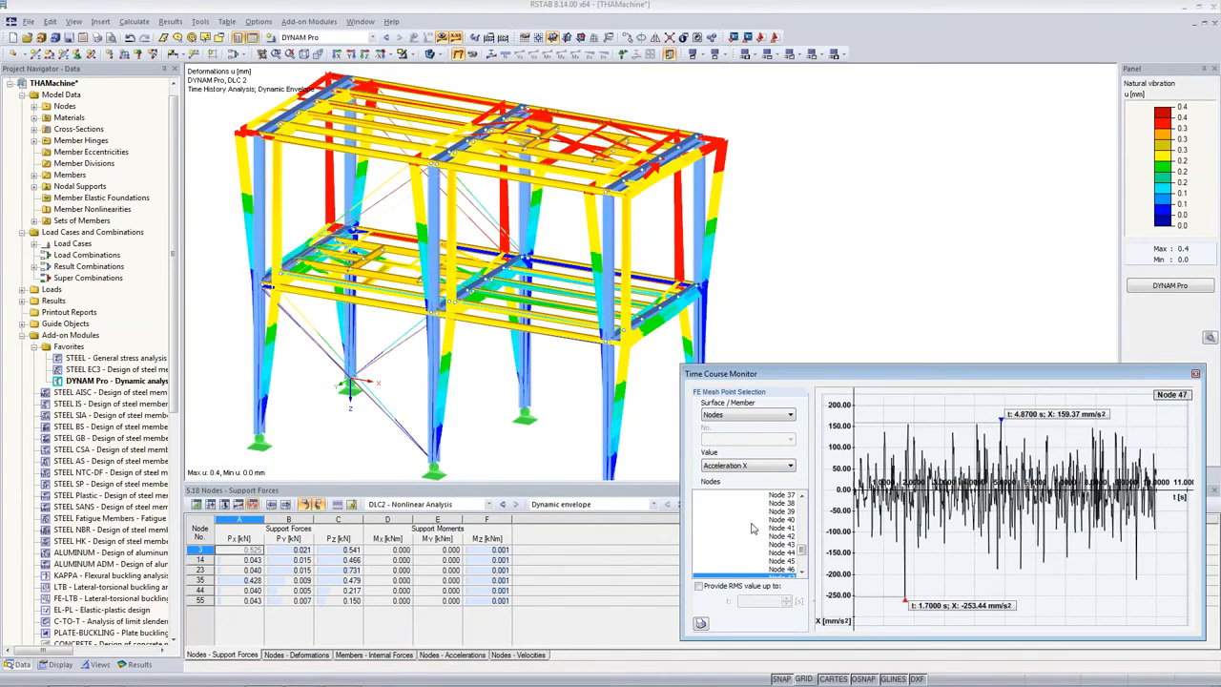
pyautogui.scroll(-3, 799, 570)
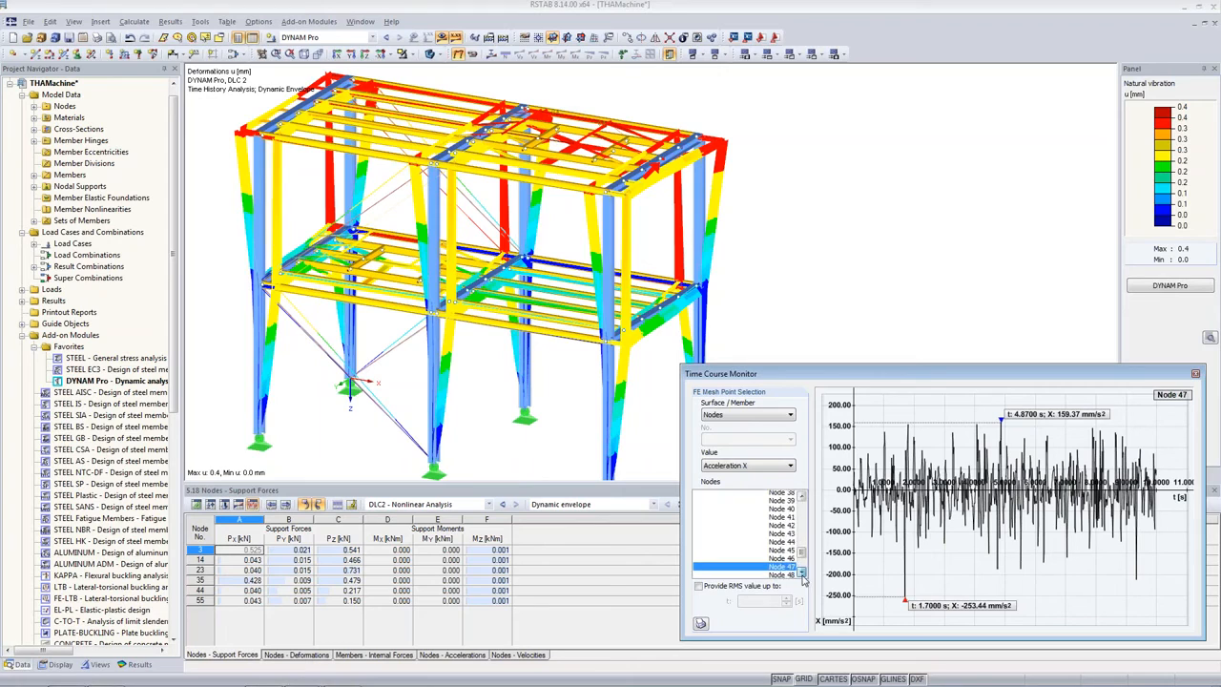
pyautogui.click(698, 587)
pyautogui.doubleClick(767, 600)
pyautogui.write('10')
pyautogui.press('Tab')
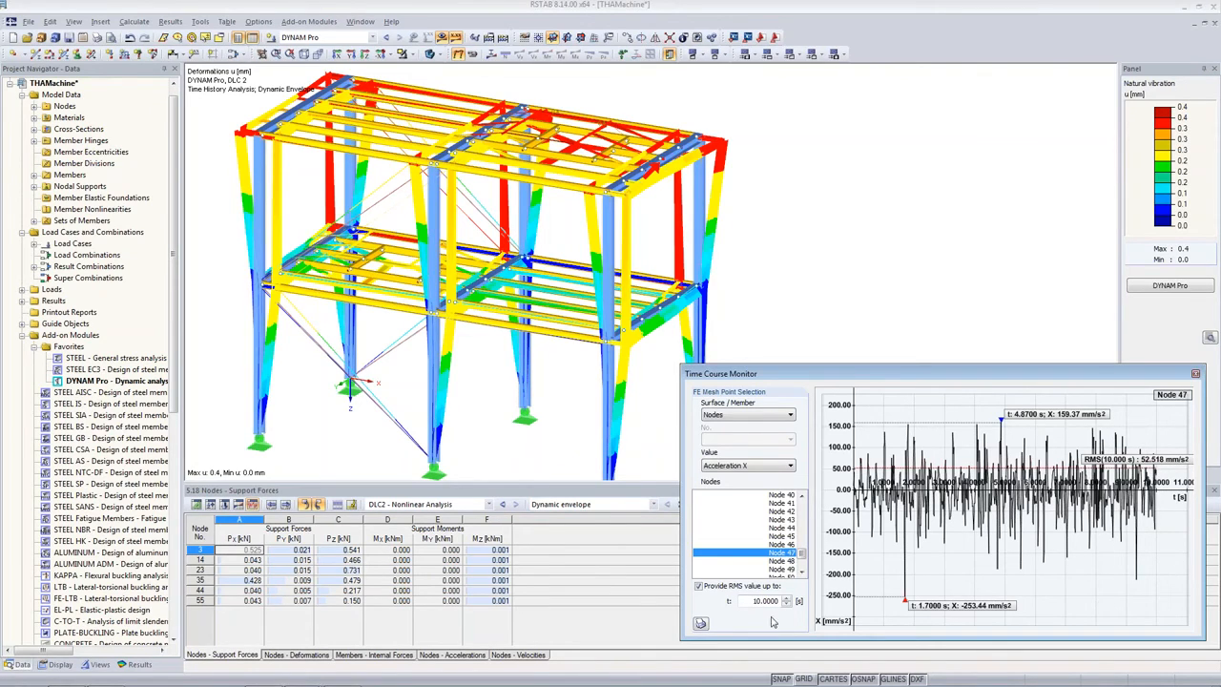
# - Plot velocity X of node 47, and switch to the PowerPoint slide on limits of accelerations and velocities
pyautogui.click(754, 466)
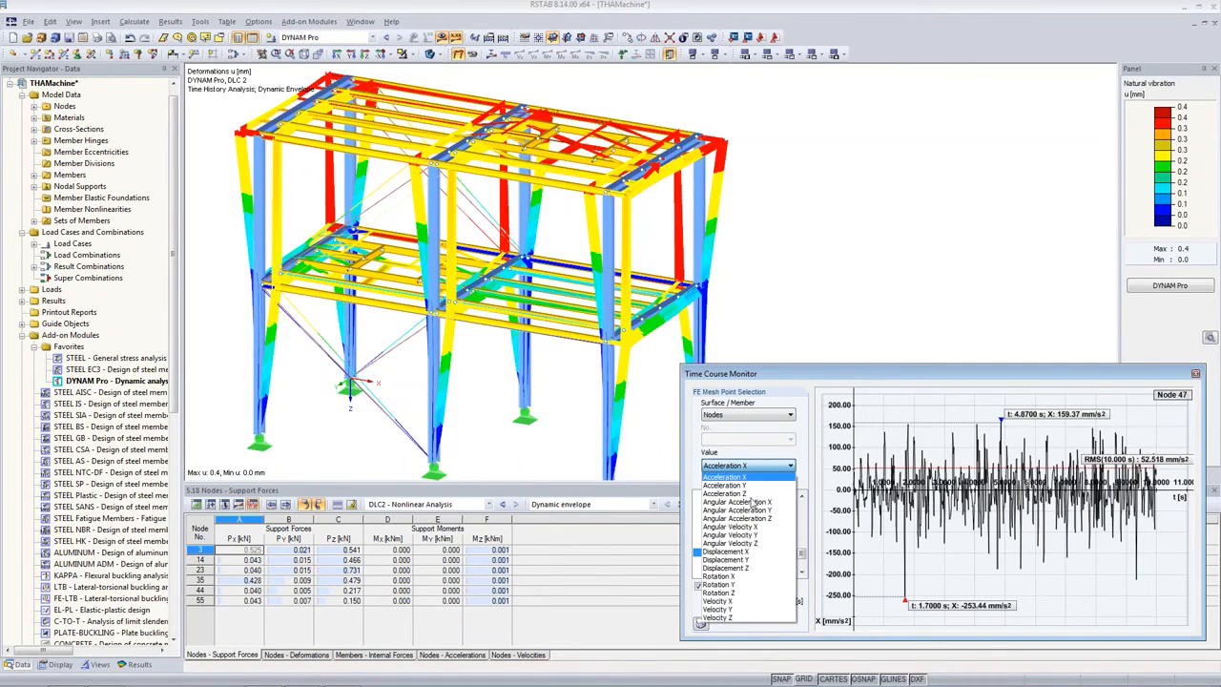
pyautogui.click(752, 602)
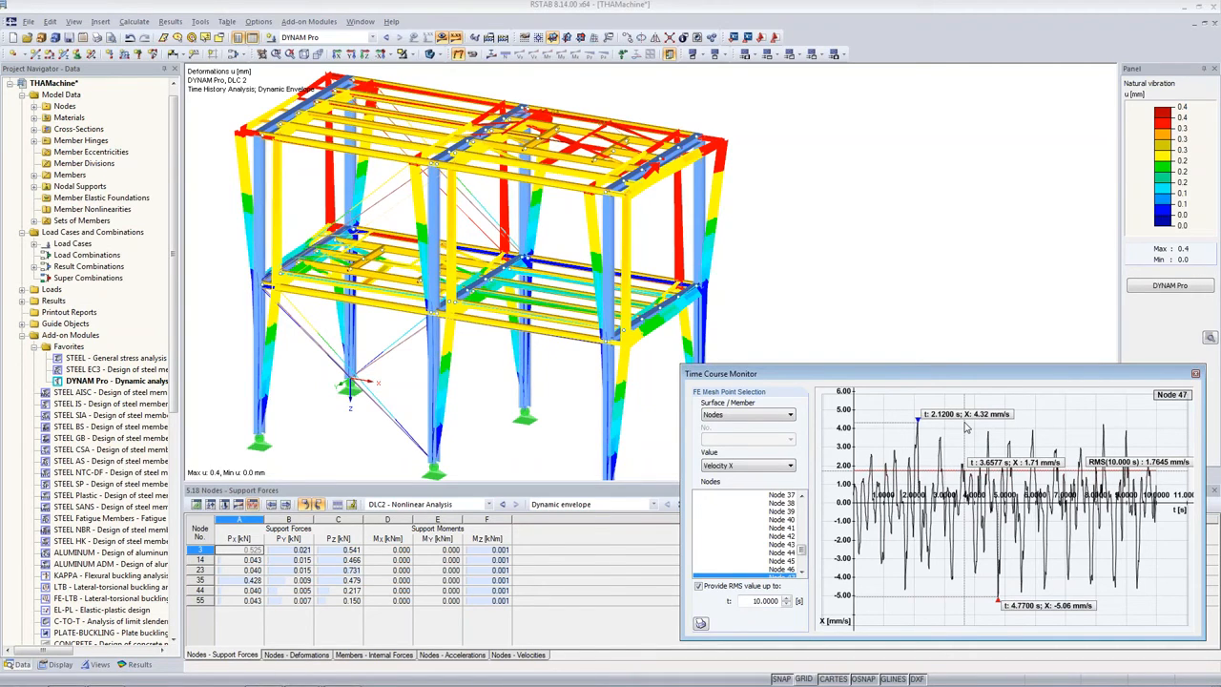
pyautogui.hotkey('alt', 'Tab')
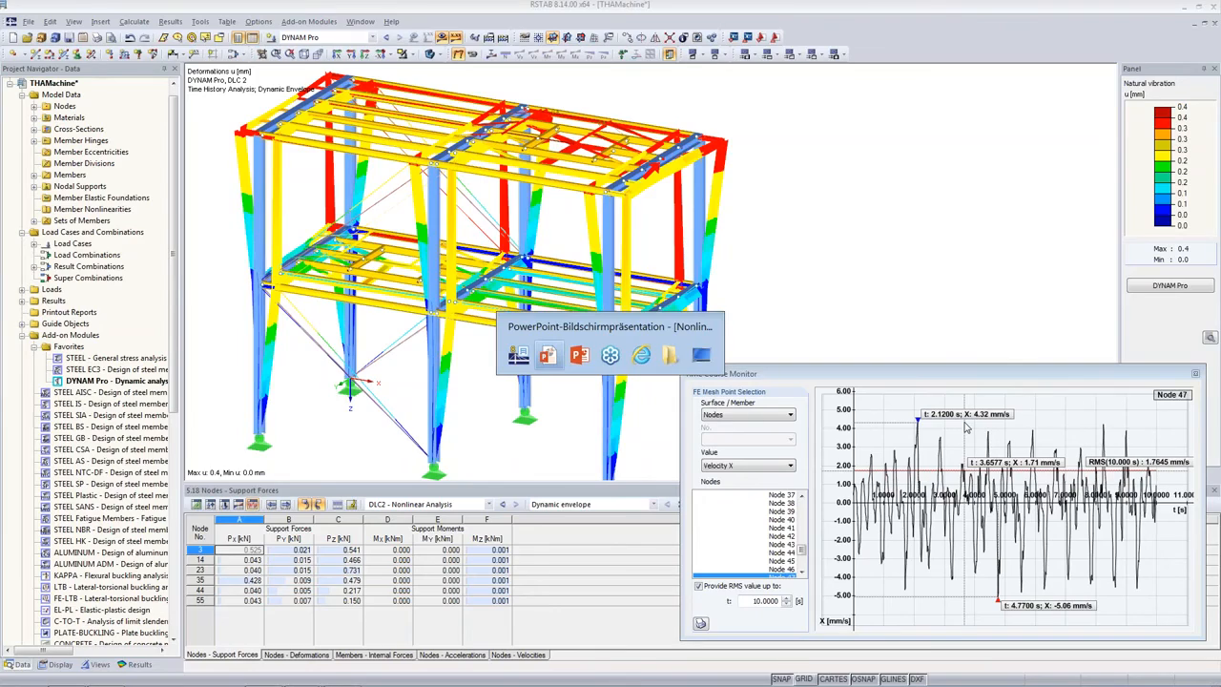
pyautogui.press('Right')
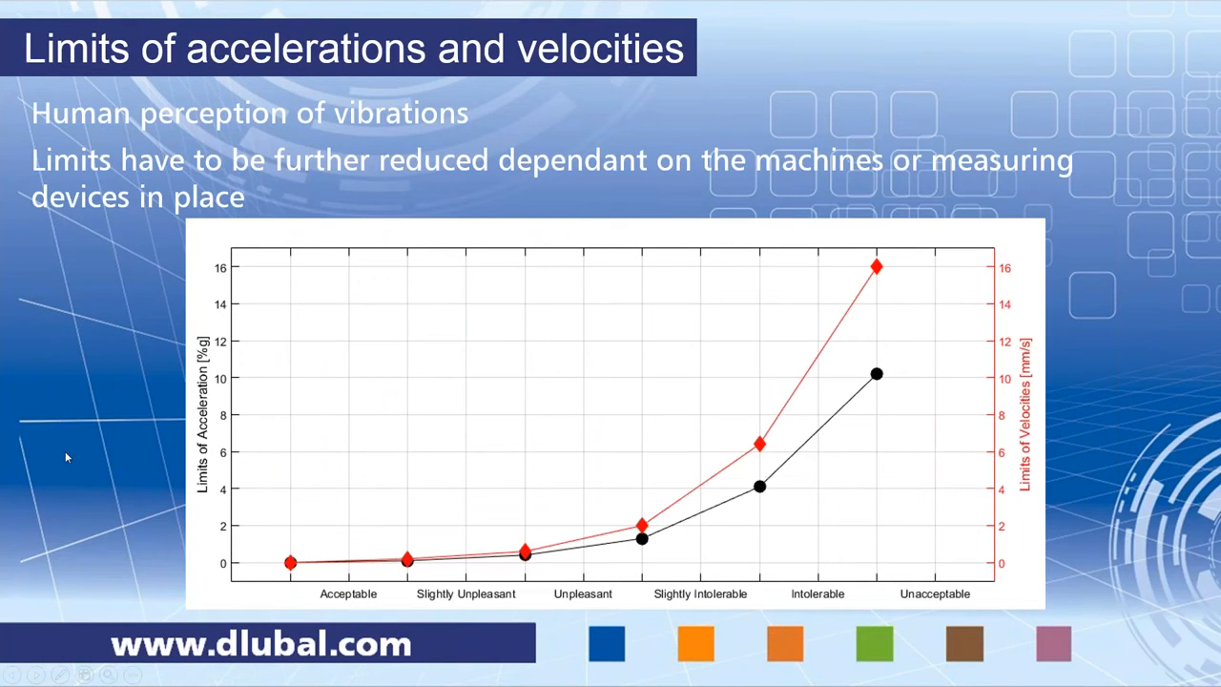
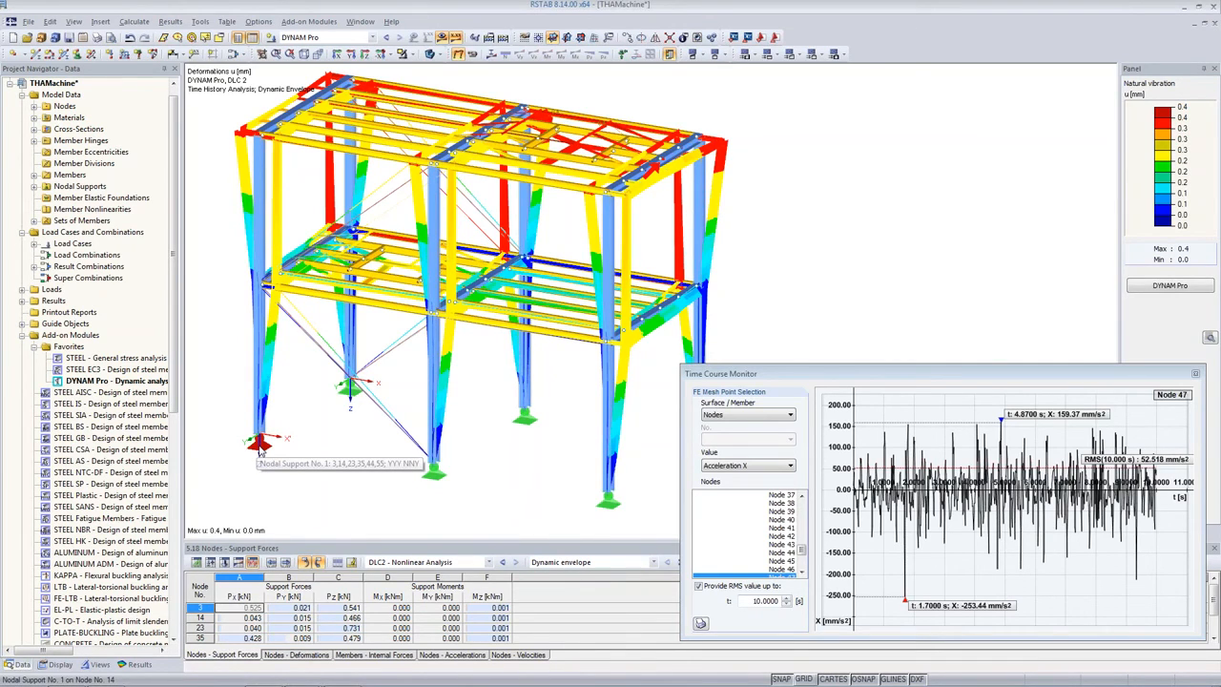
# - Assign node 14 a new support type with uX and uY released and uZ set to Failure all if negative PZ'
pyautogui.doubleClick(260, 445)
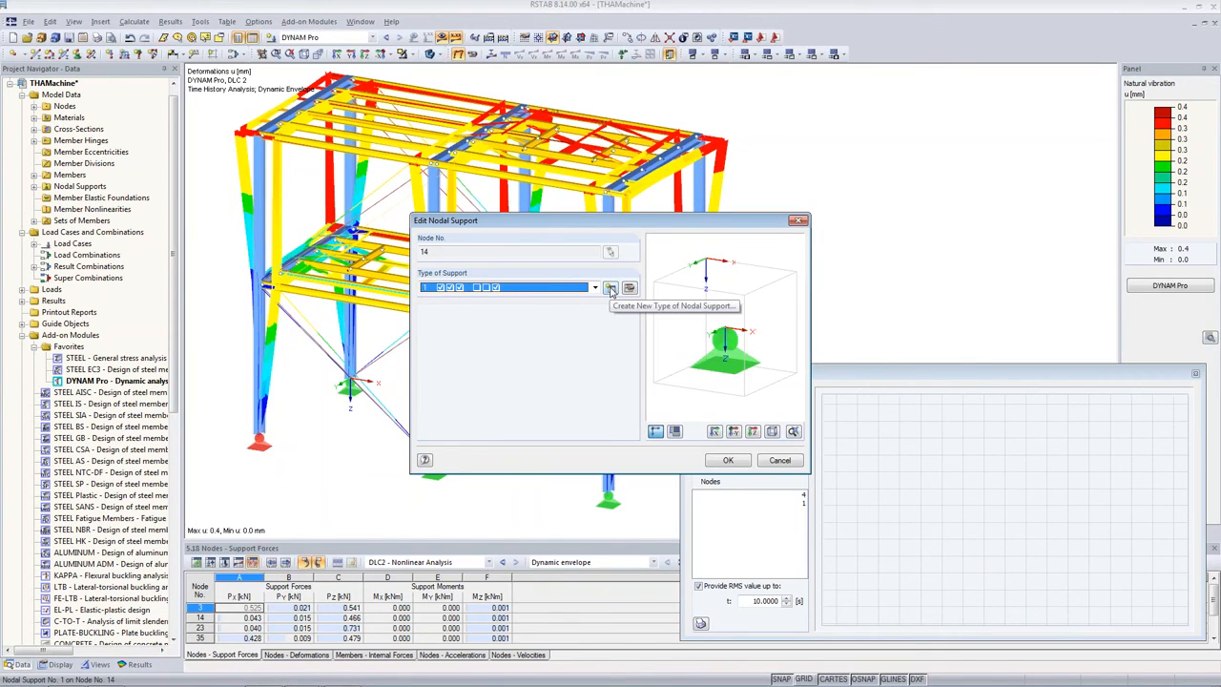
pyautogui.click(610, 288)
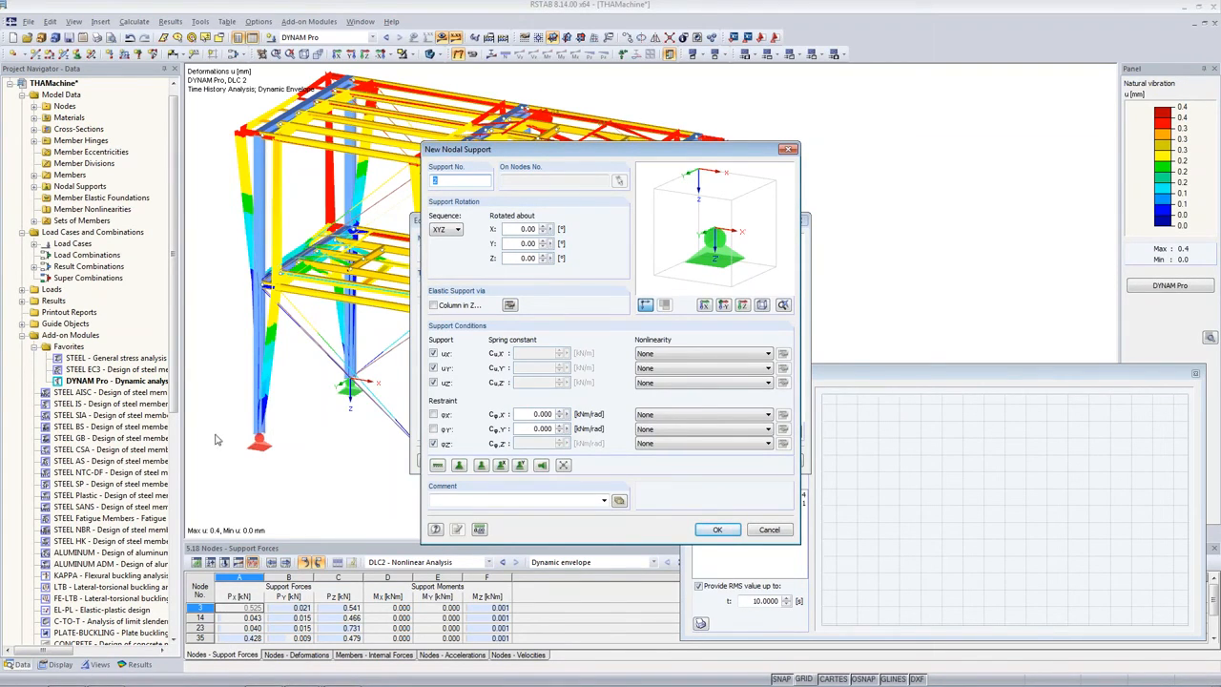
pyautogui.click(434, 353)
pyautogui.click(434, 368)
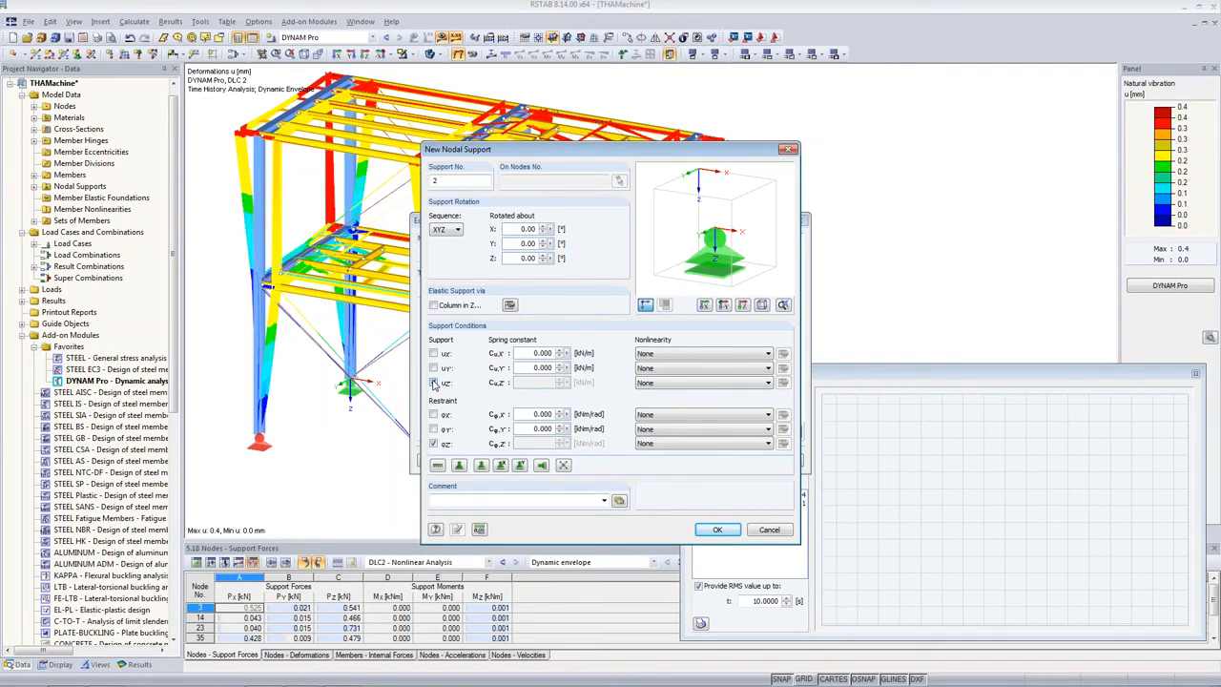
pyautogui.click(434, 382)
pyautogui.click(677, 383)
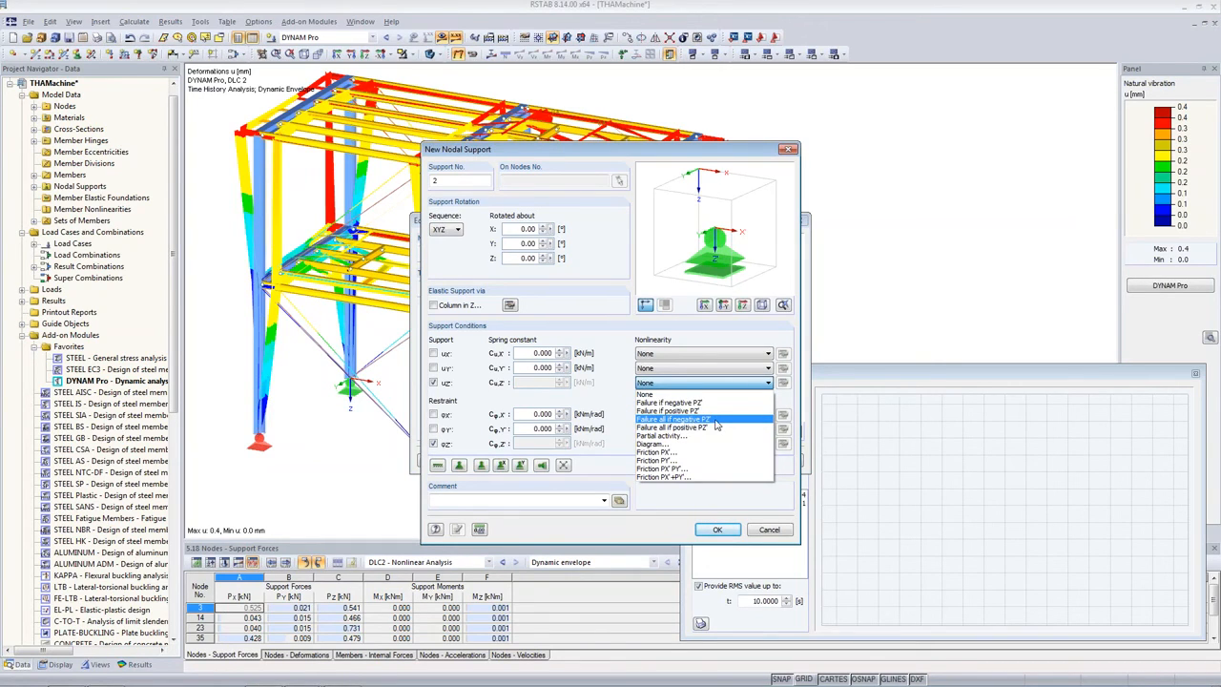
pyautogui.click(717, 419)
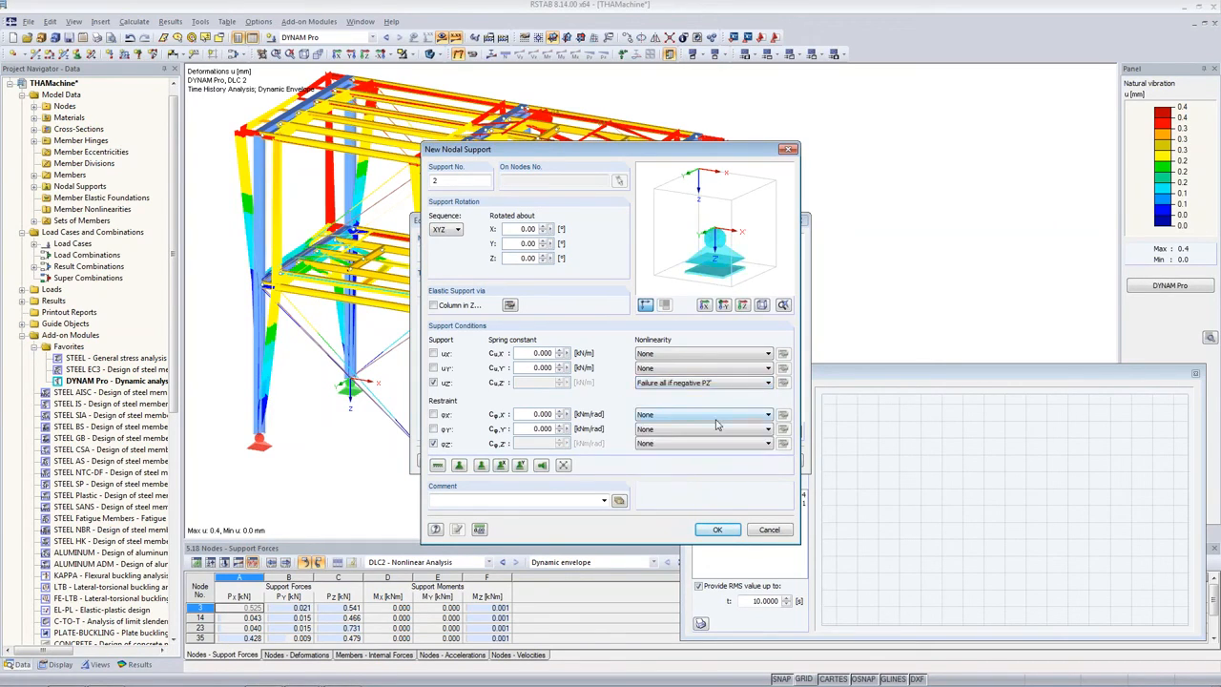
pyautogui.click(718, 530)
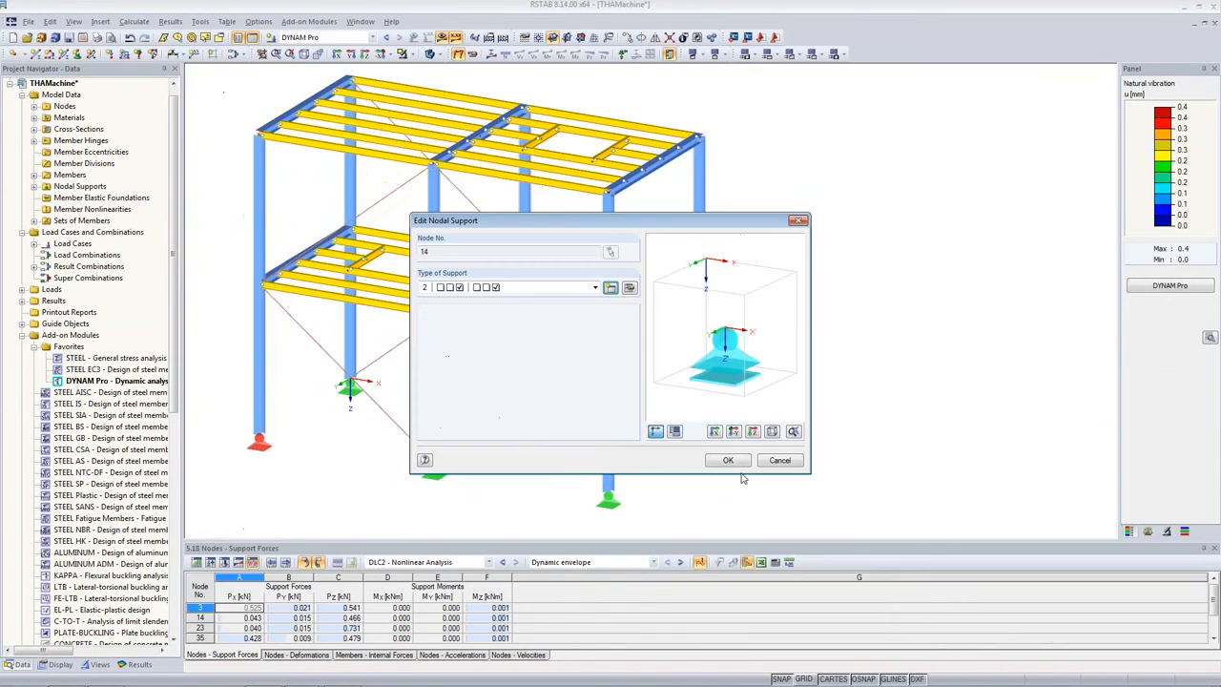
pyautogui.click(730, 460)
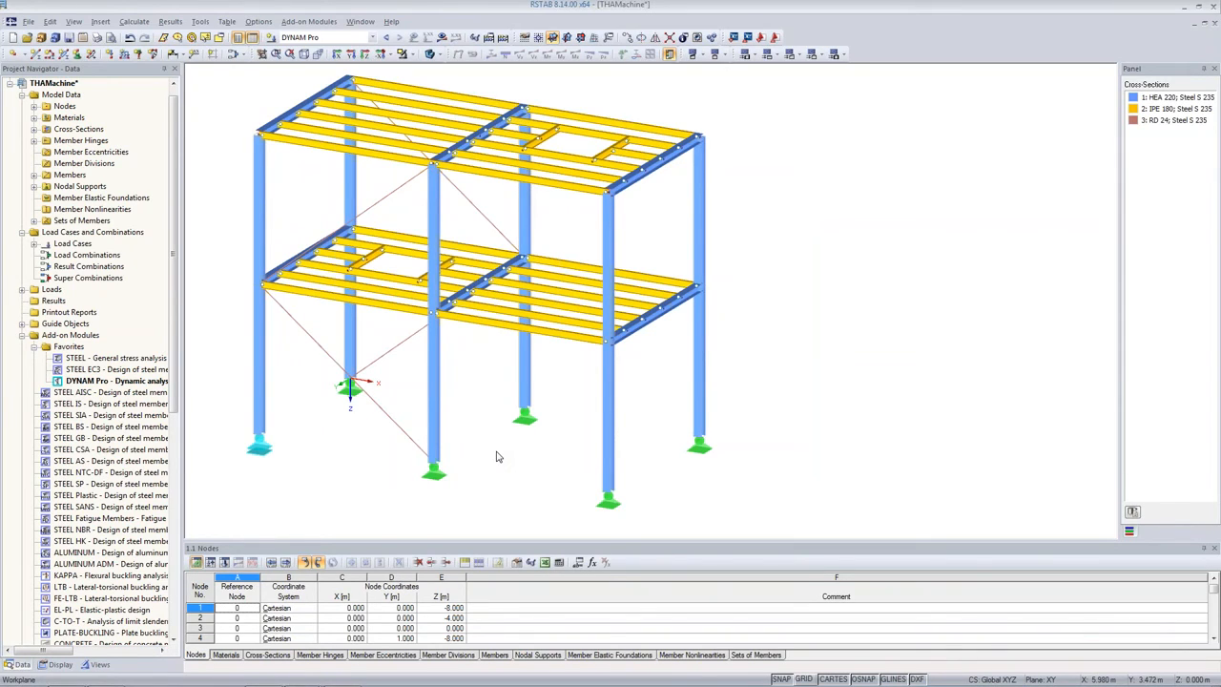
# - Reopen the DYNAM Pro input data and deactivate natural vibrations, accepting the deletion of all natural vibration cases
pyautogui.doubleClick(110, 383)
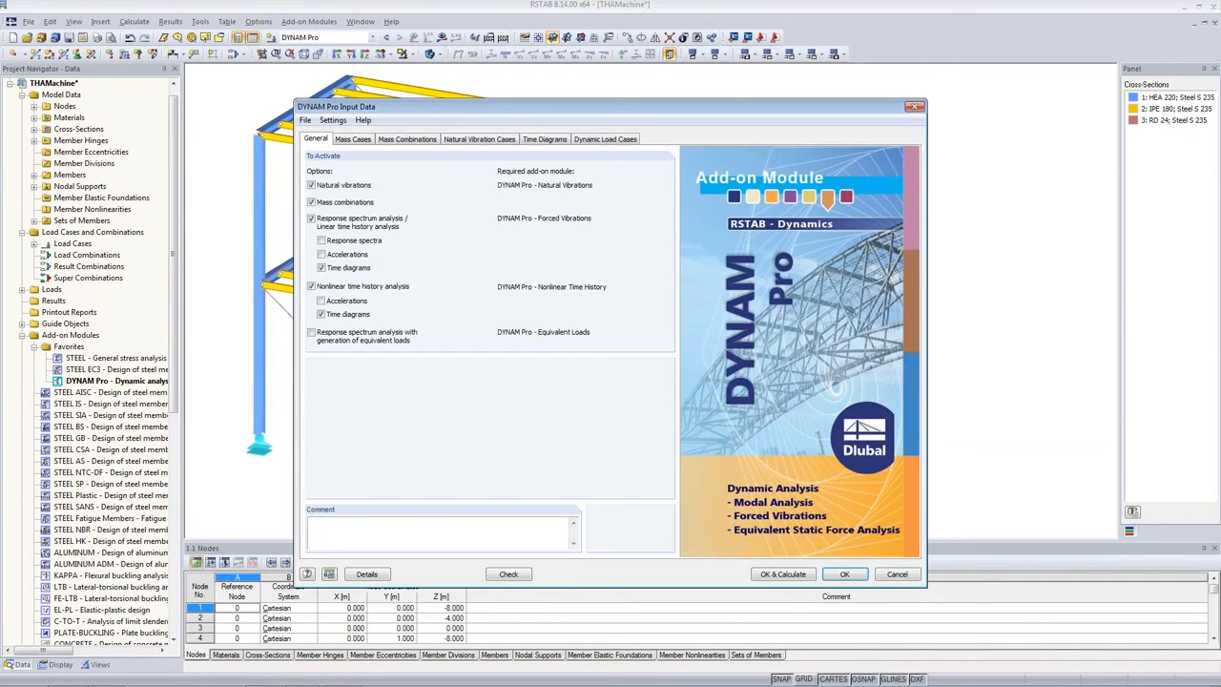
pyautogui.click(311, 186)
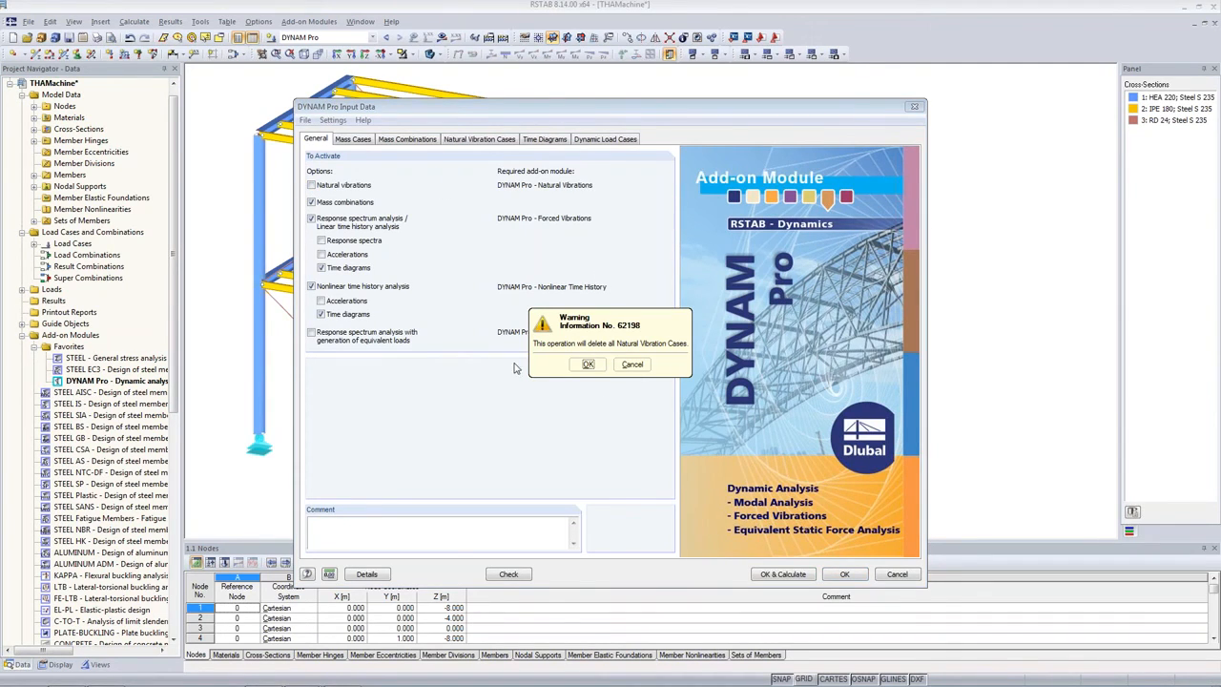
pyautogui.click(587, 363)
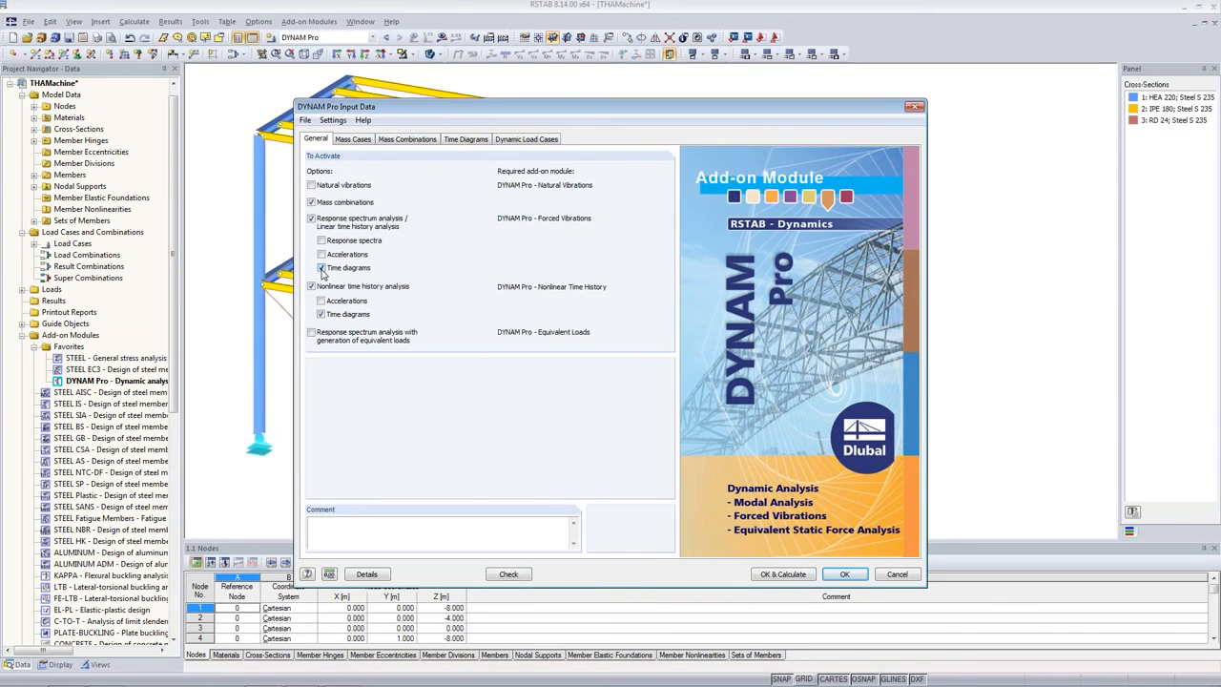
# - Exclude the dynamic load case DLC1 Linear Analysis from the calculation by setting it to 'Not To Solve'
pyautogui.click(526, 139)
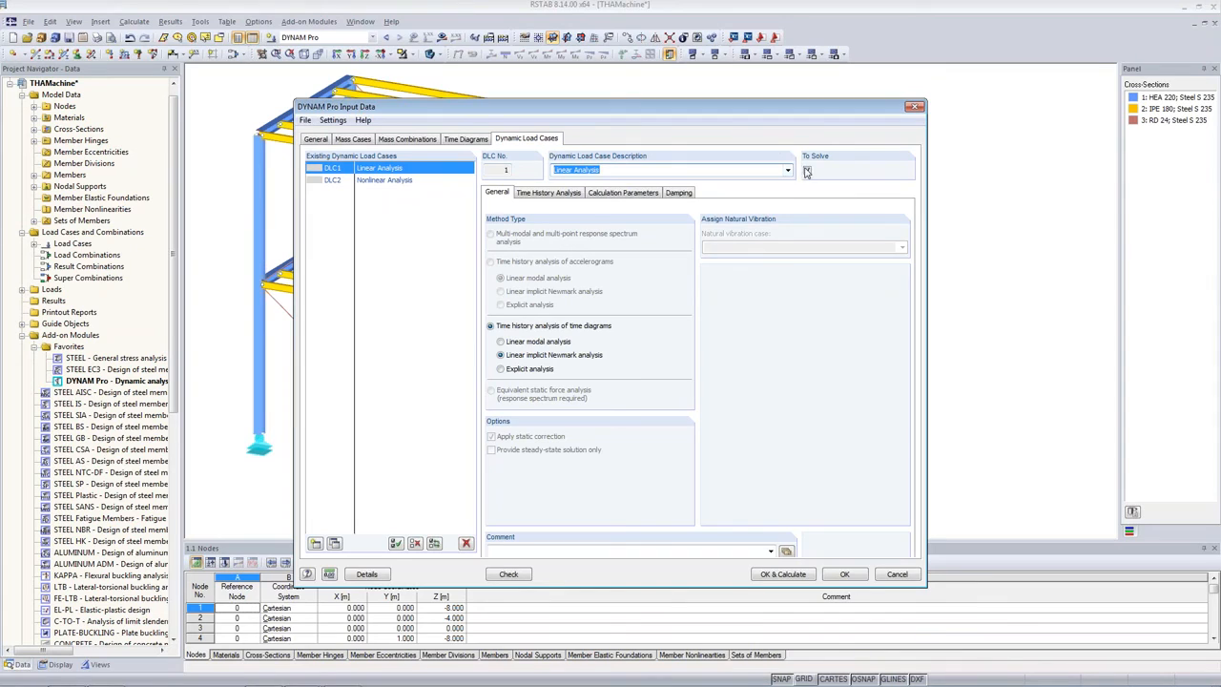
pyautogui.rightClick(412, 170)
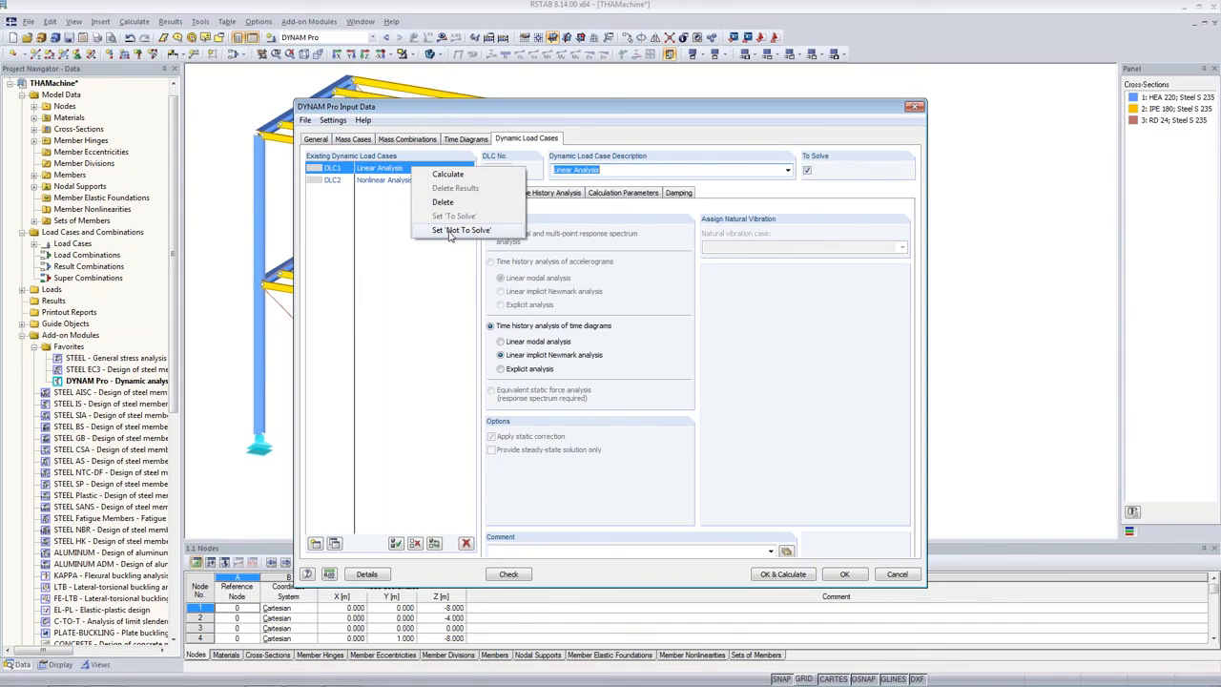
pyautogui.click(450, 231)
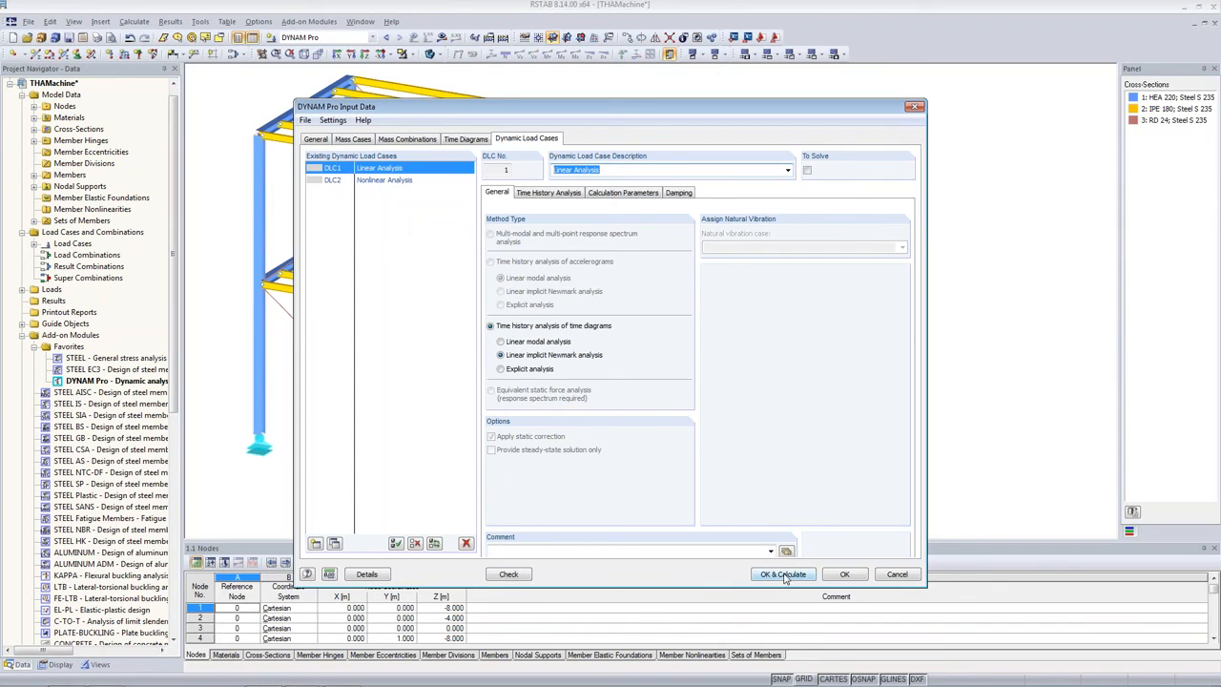
# - Set the maximum time of DLC2 Nonlinear Analysis to 2 s, review its calculation parameters and damping, and run the calculation
pyautogui.click(396, 186)
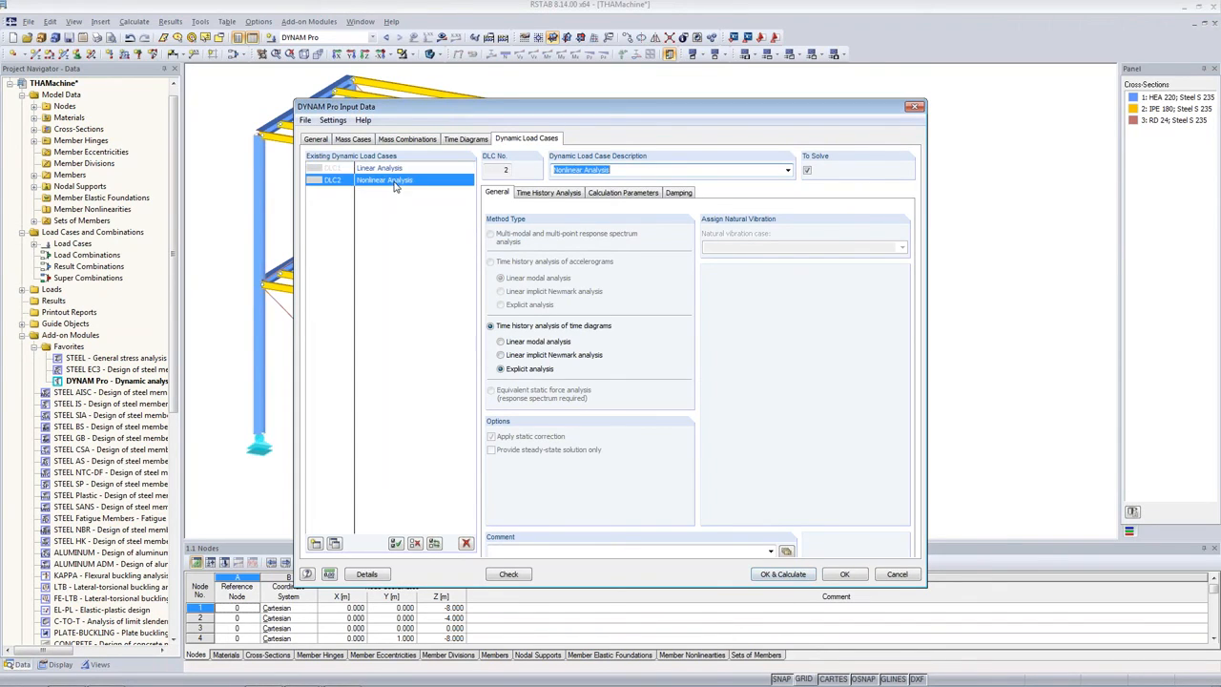
pyautogui.click(546, 192)
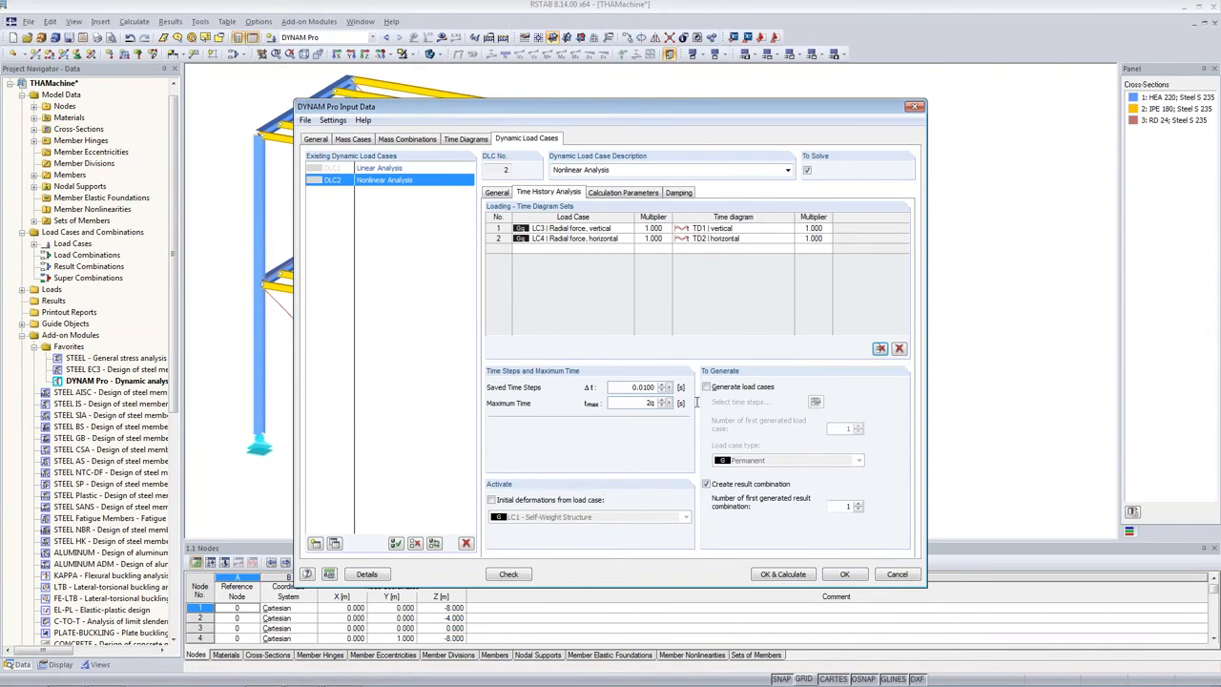
pyautogui.press('Tab')
pyautogui.click(629, 193)
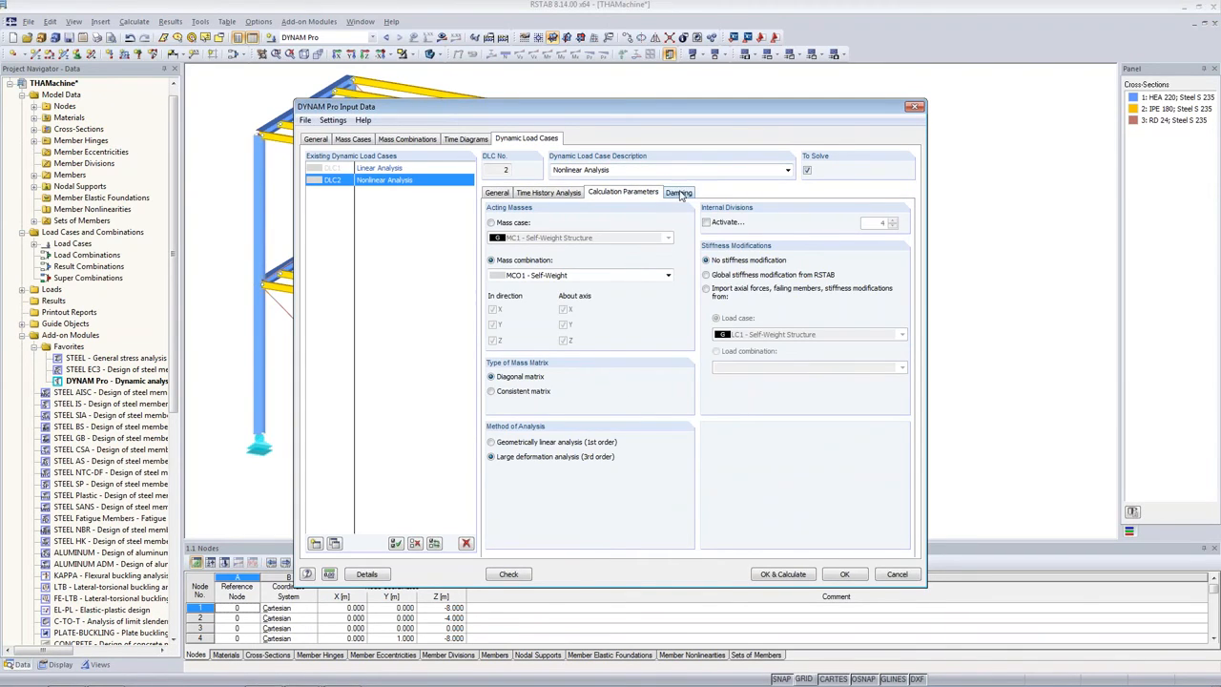
pyautogui.click(677, 192)
pyautogui.click(783, 573)
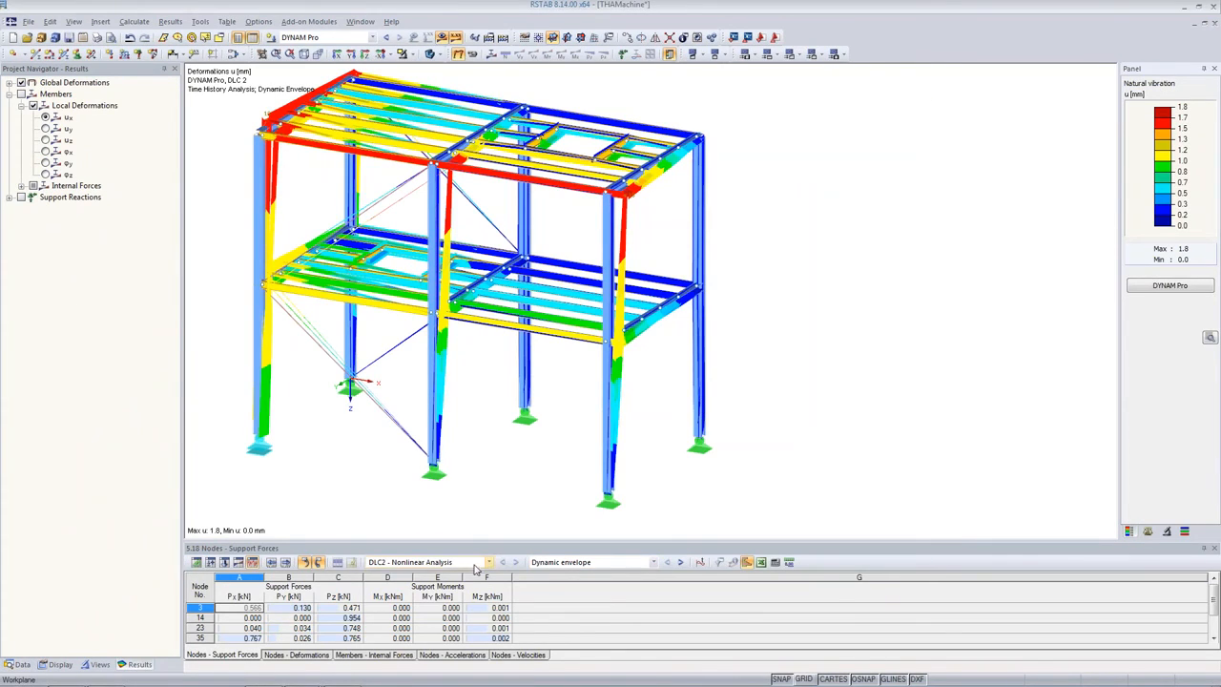
# - Select the DLC2 Nonlinear Analysis results and open the Time Course Monitor, placing it clear of the frame model
pyautogui.click(465, 563)
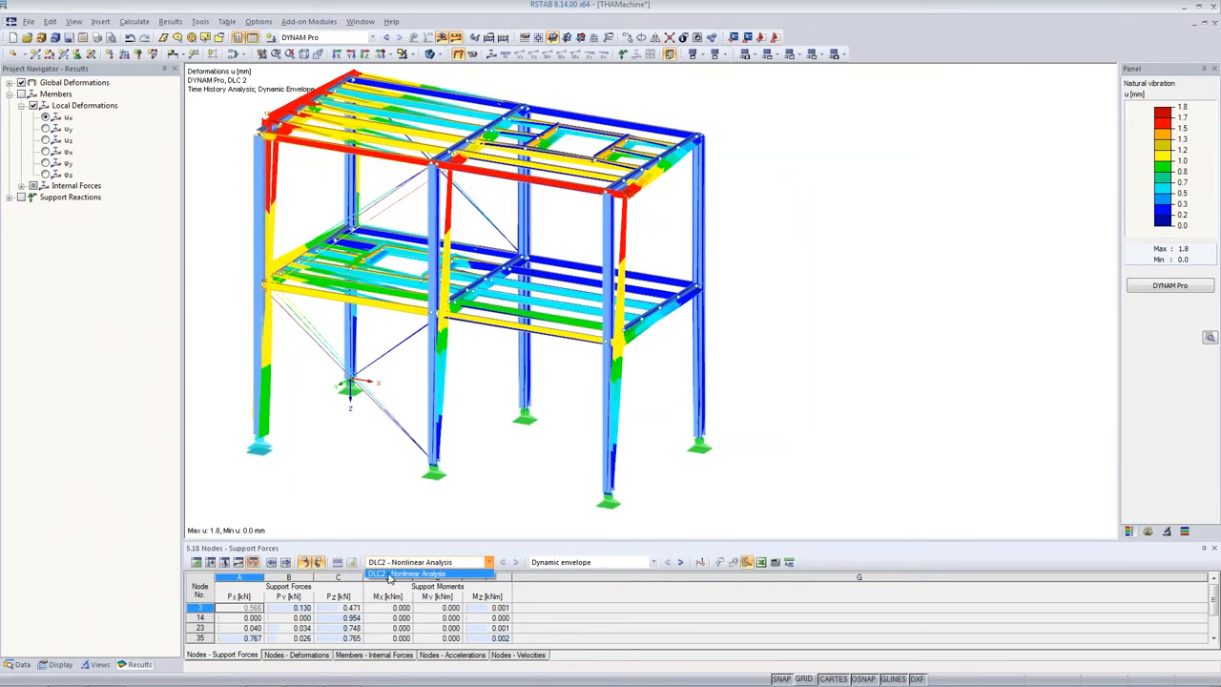
pyautogui.click(391, 574)
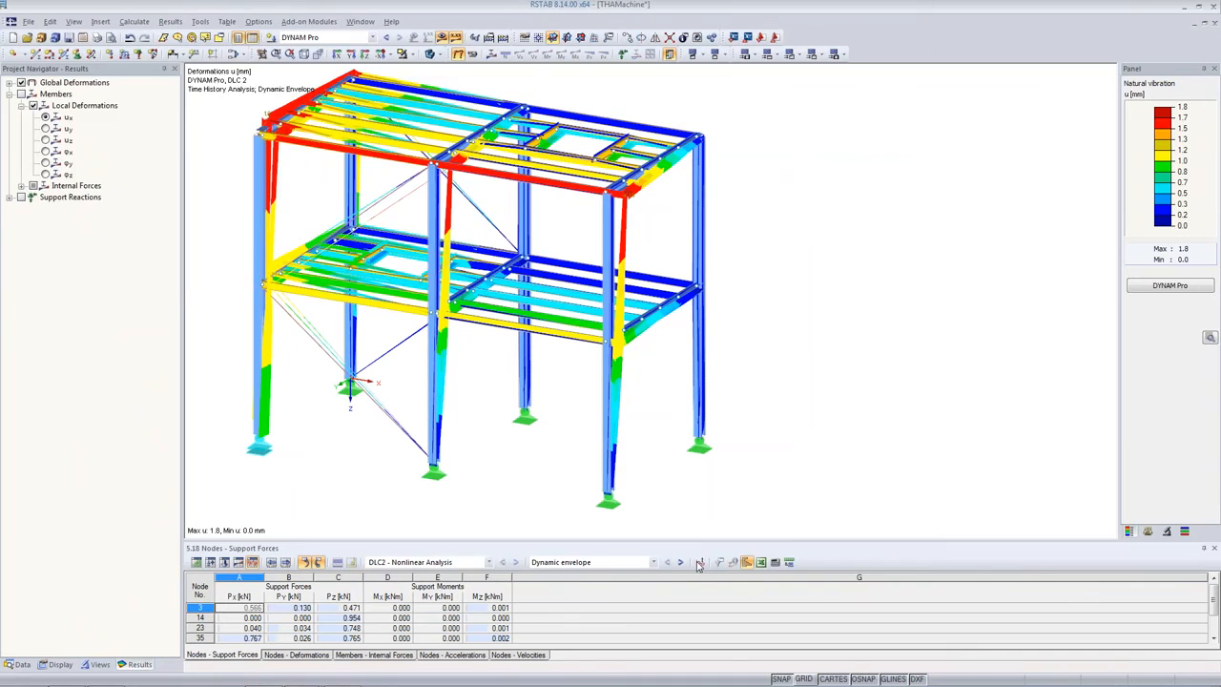
pyautogui.click(699, 562)
pyautogui.moveTo(346, 32); pyautogui.dragTo(1033, 380)
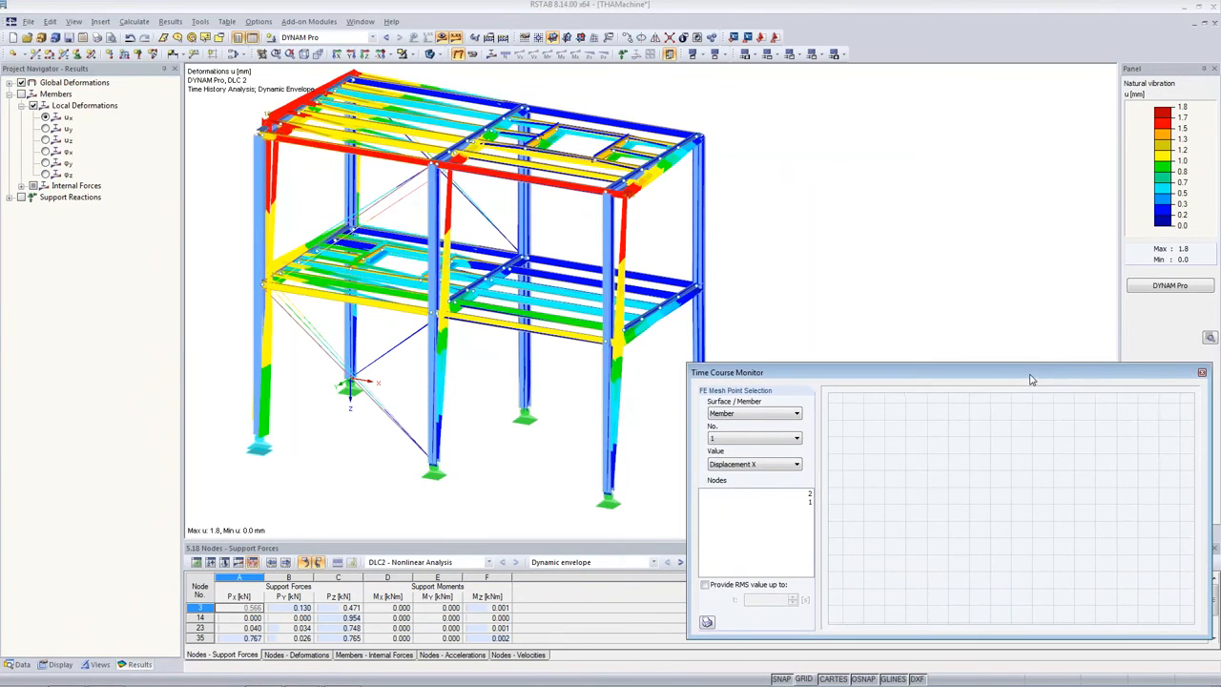
# - Plot the support force PZ of support node 14 over time, and plot displacement Z of the same node
pyautogui.click(731, 416)
pyautogui.click(731, 440)
pyautogui.click(754, 465)
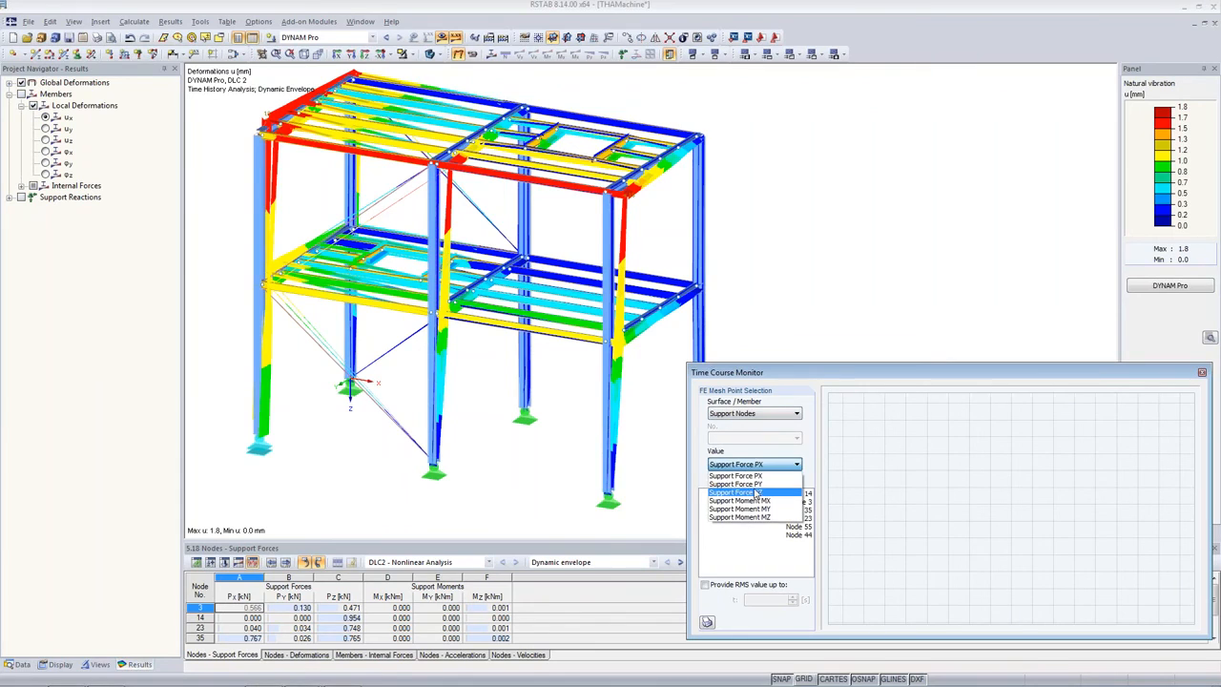
pyautogui.click(757, 489)
pyautogui.click(766, 464)
pyautogui.click(765, 488)
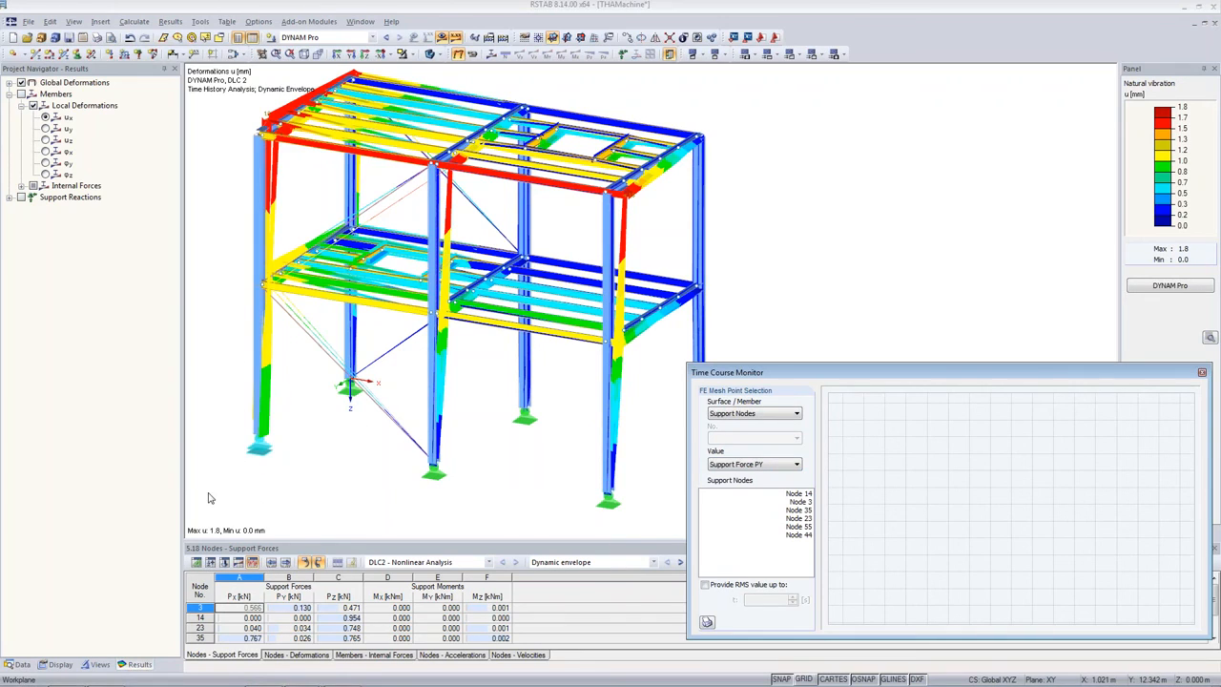
pyautogui.click(761, 464)
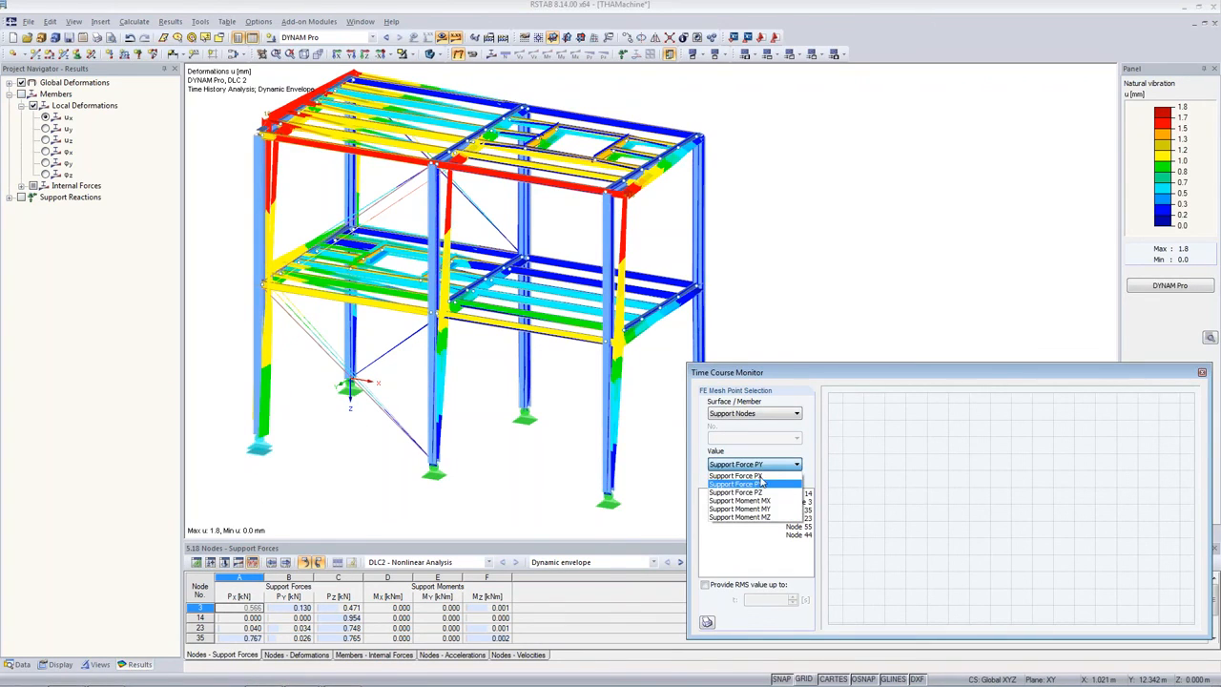
pyautogui.click(768, 495)
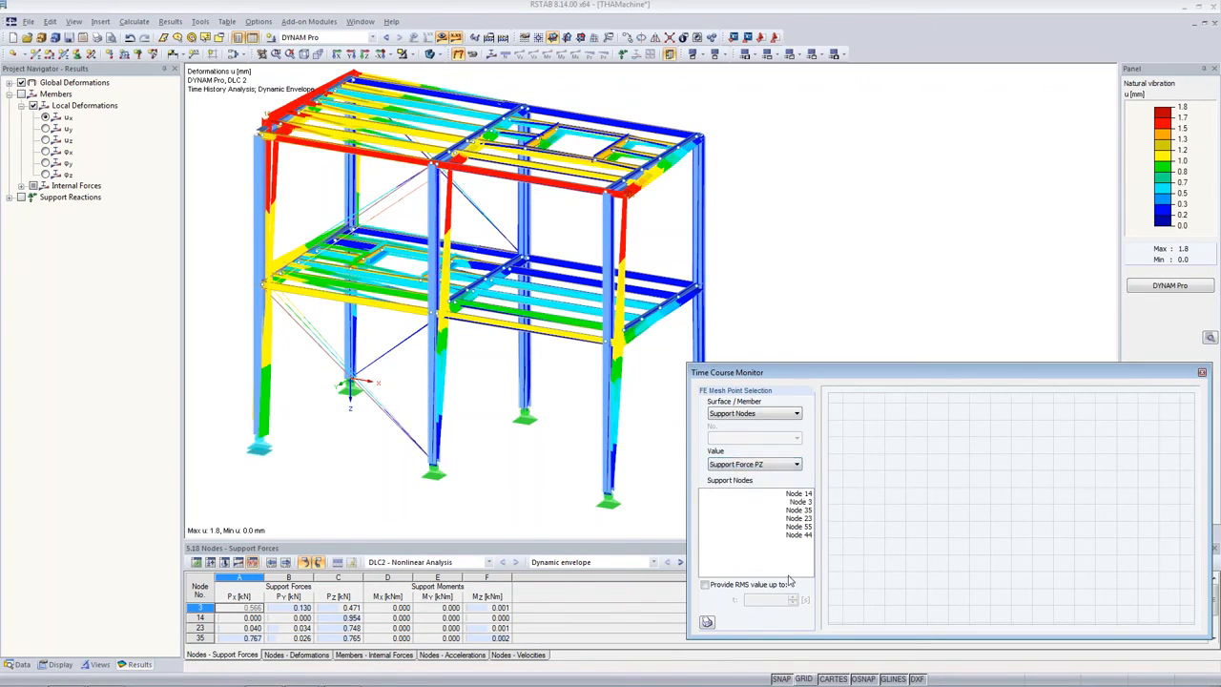
pyautogui.click(786, 494)
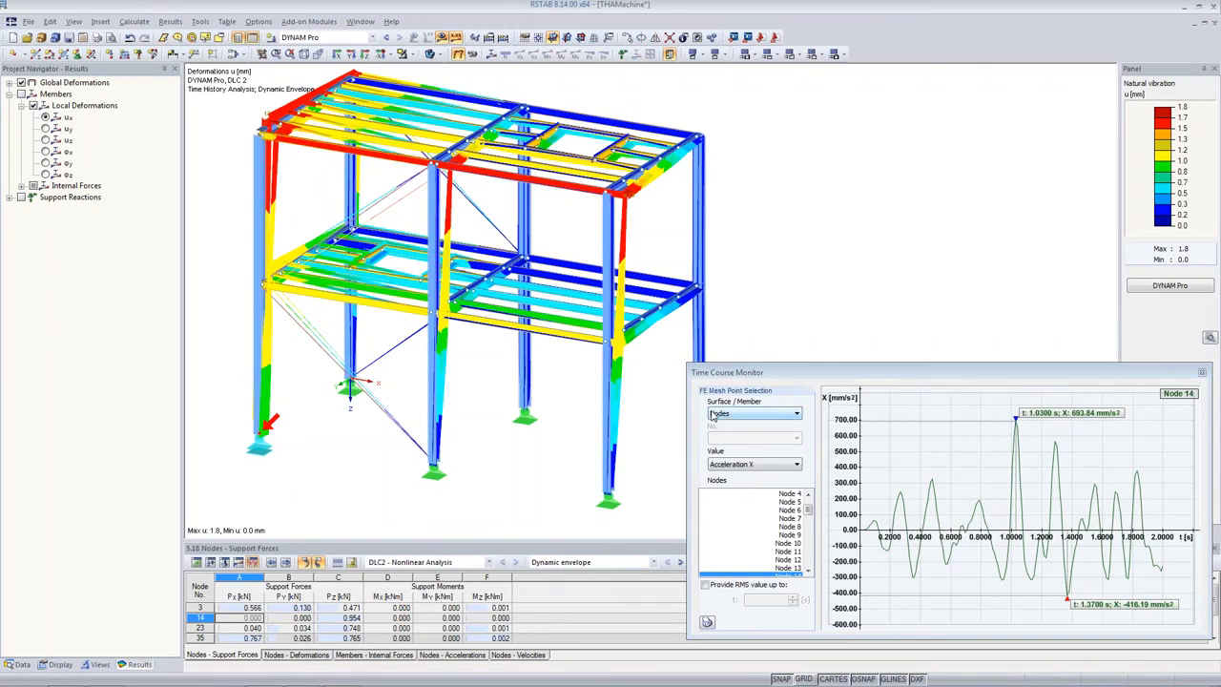
pyautogui.click(734, 464)
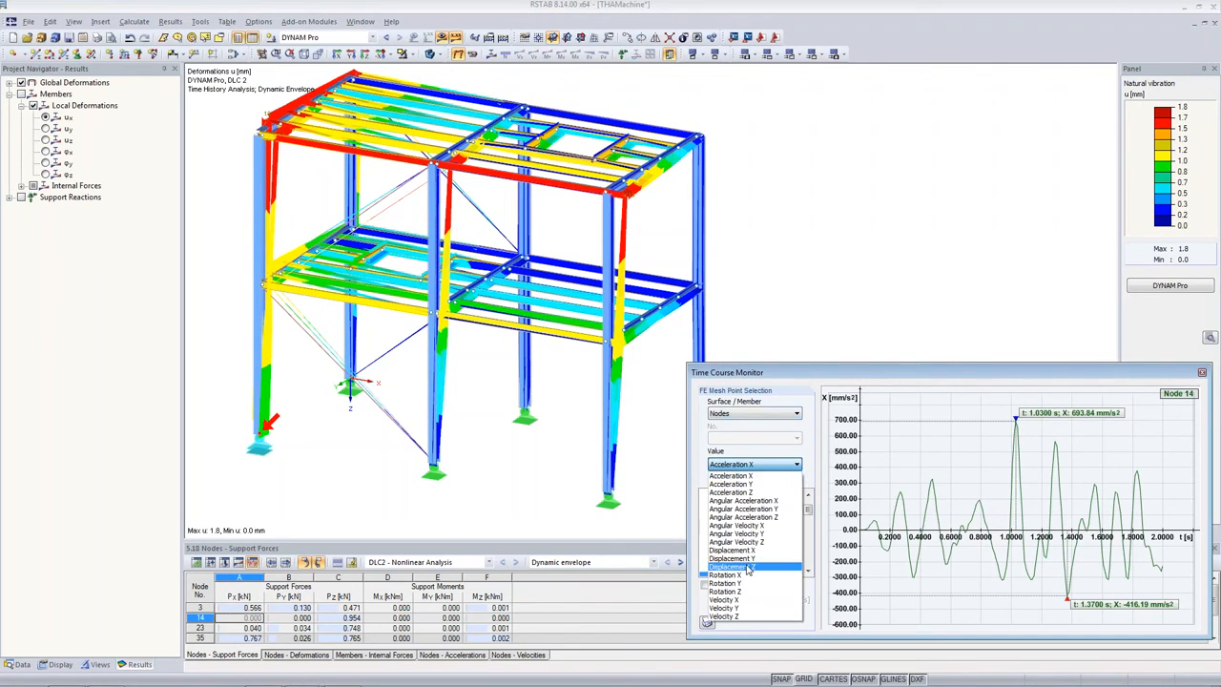
pyautogui.click(749, 569)
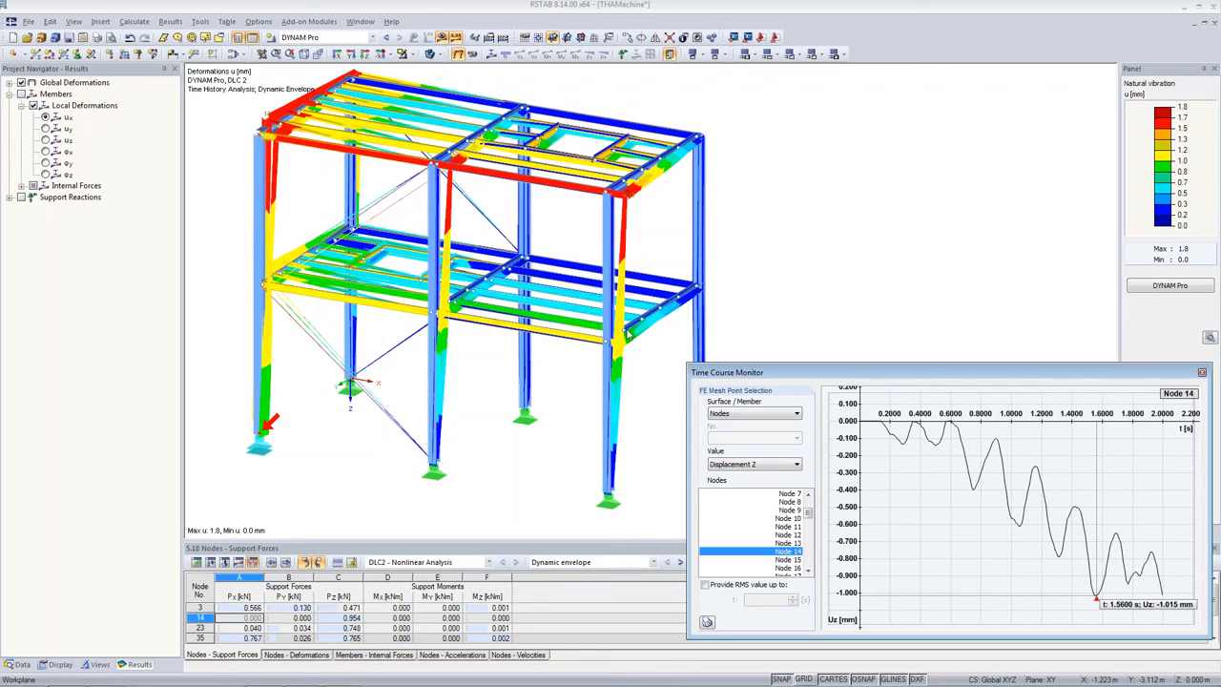
# - Raise the deformation display factor to 1070.44, play the animation of the DLC2 time history, and stop it
pyautogui.click(471, 56)
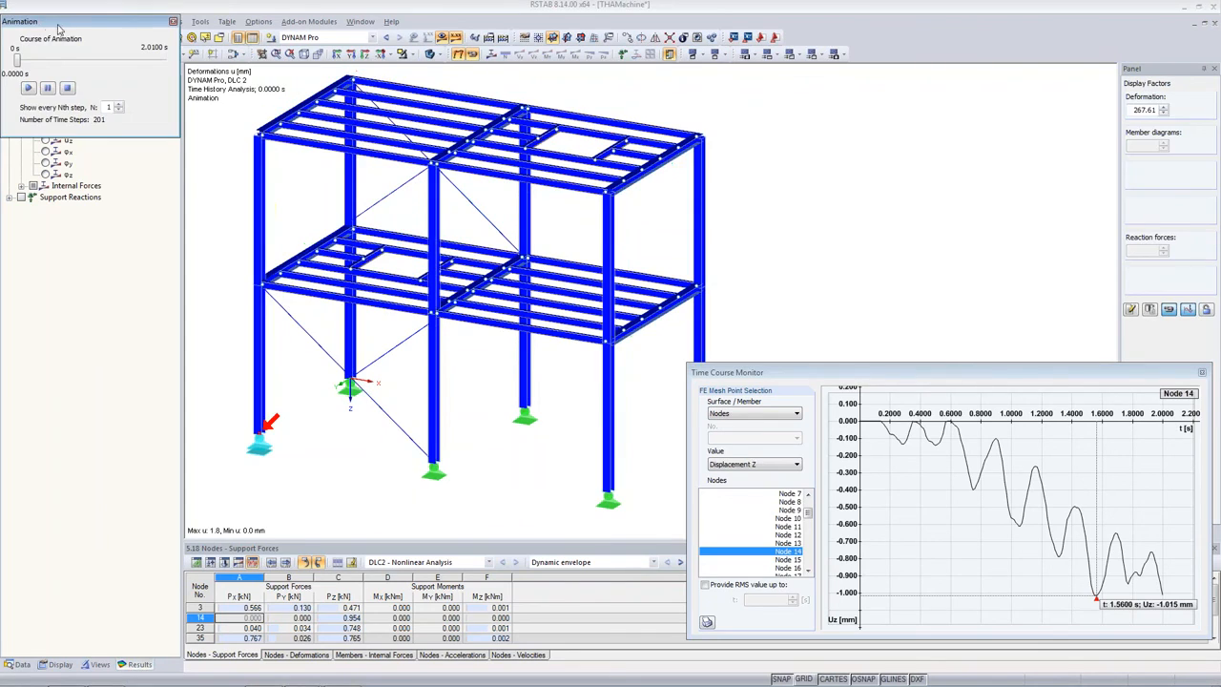
pyautogui.click(1163, 109)
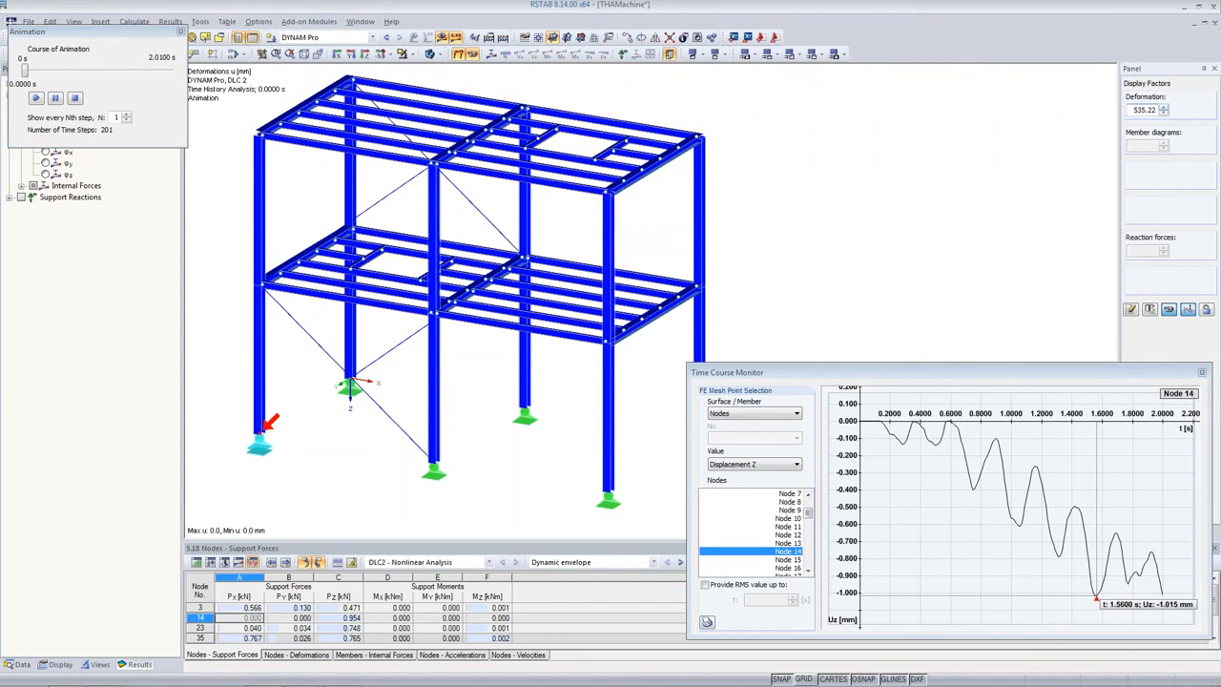
pyautogui.click(1163, 107)
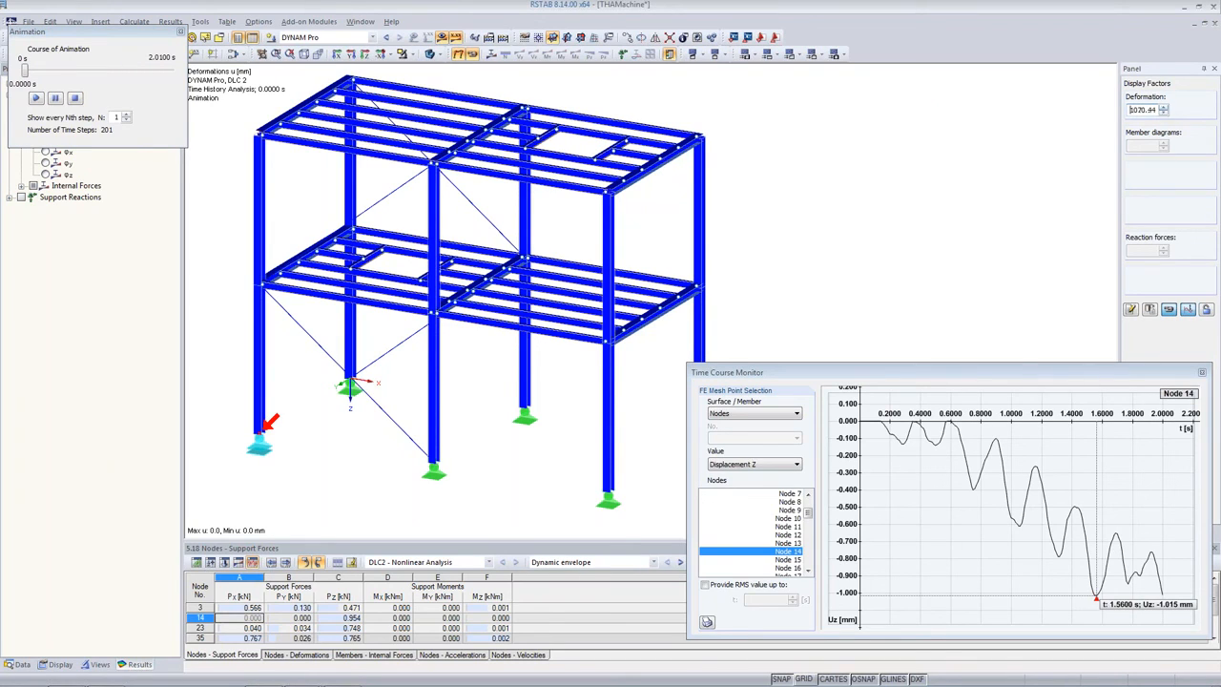
pyautogui.moveTo(1131, 110); pyautogui.dragTo(1157, 112)
pyautogui.click(1145, 111)
pyautogui.click(36, 99)
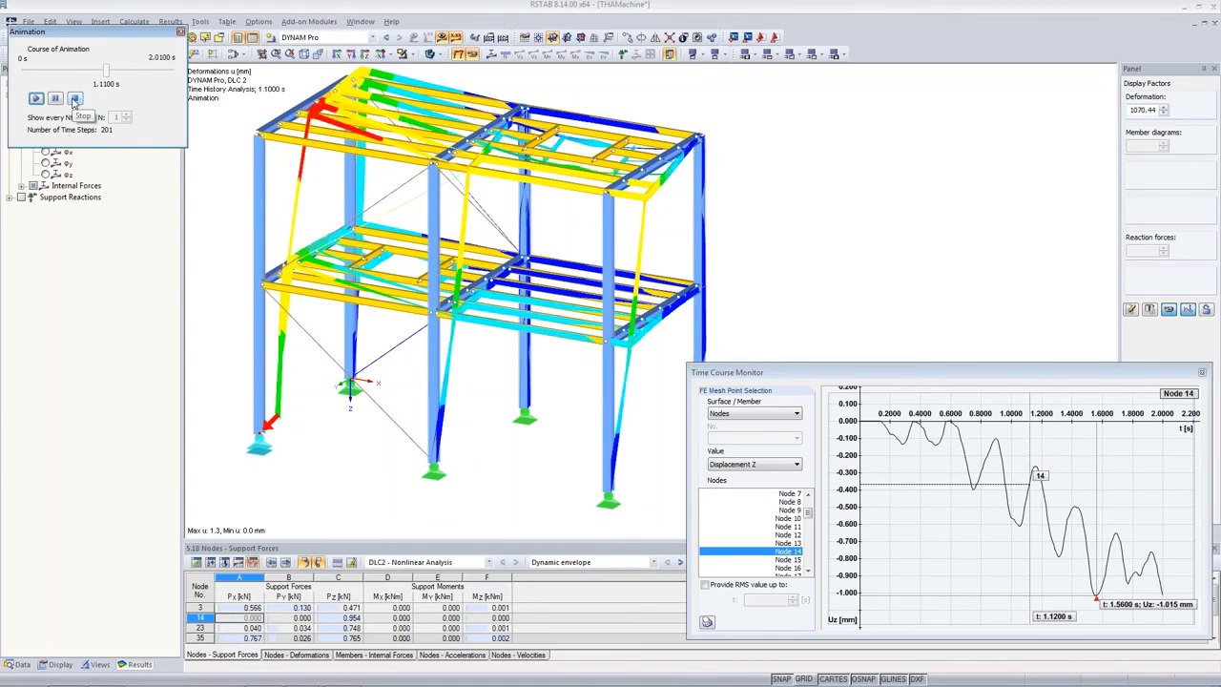
pyautogui.click(75, 99)
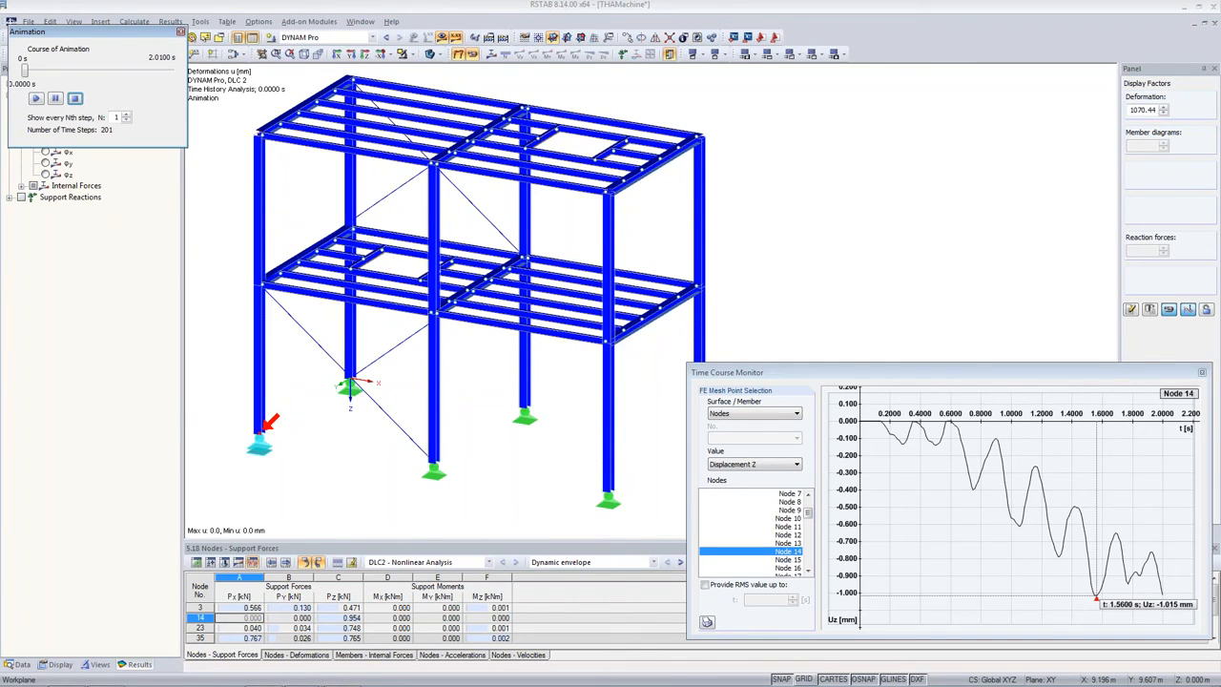
# - Switch to the PowerPoint presentation and advance to the Literature slide
pyautogui.hotkey('alt', 'Tab')
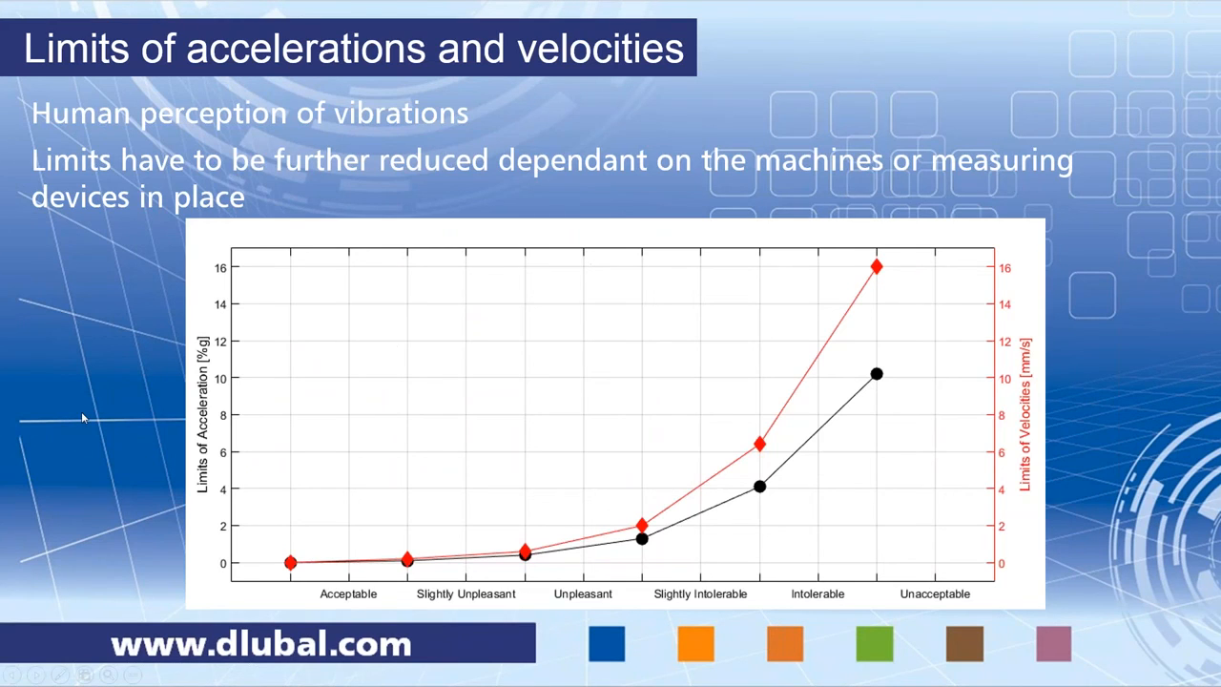
pyautogui.click(81, 412)
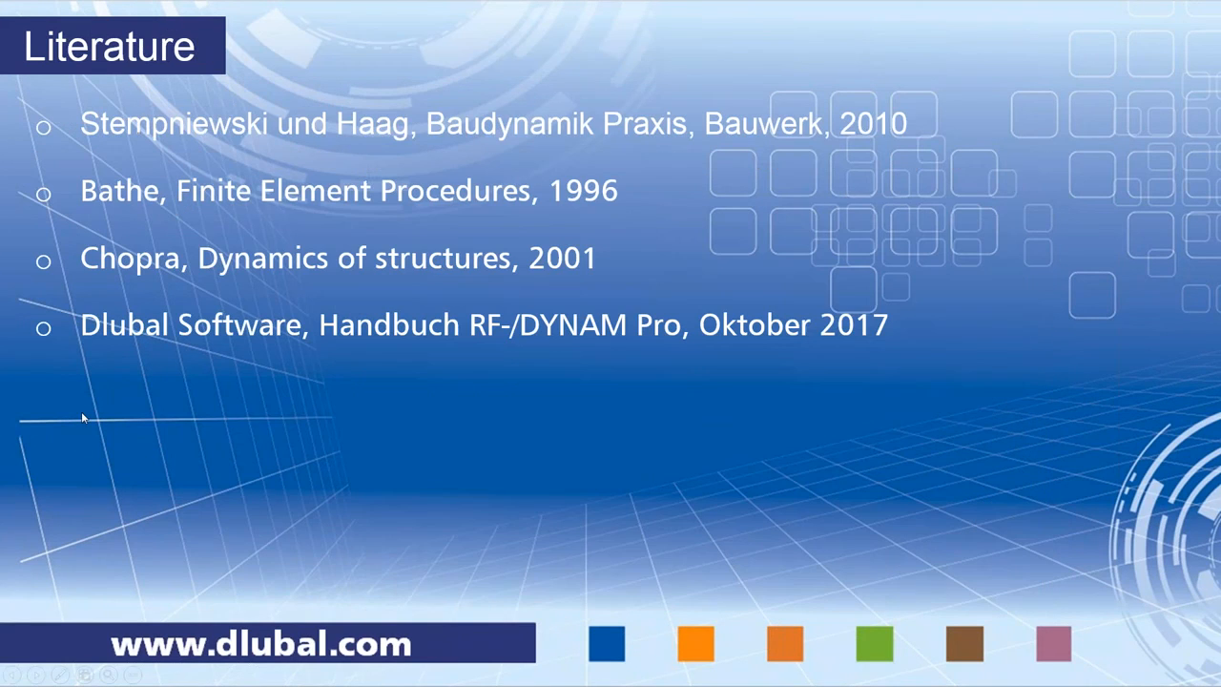